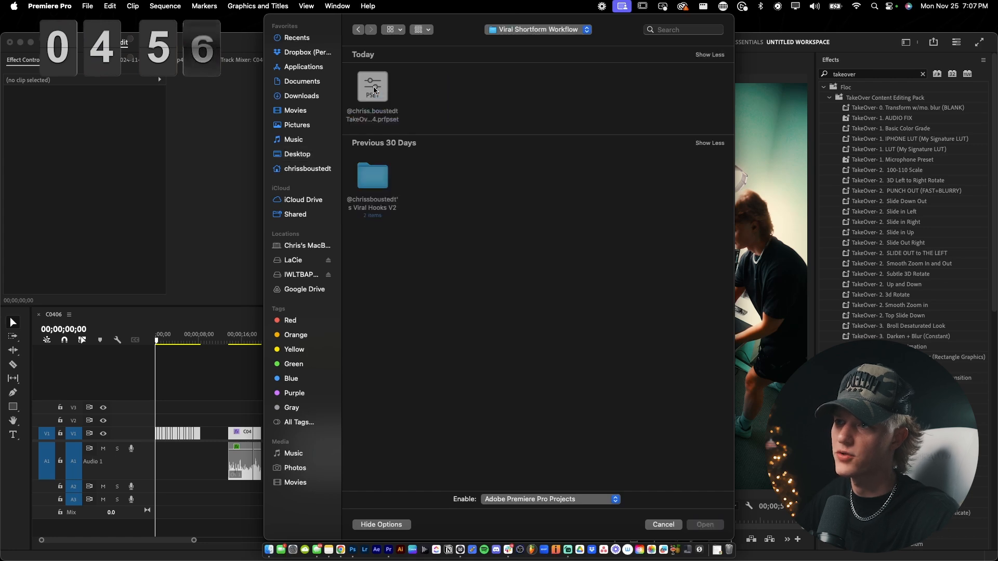
- Open the Viral Hooks V2 project file from the Viral Hooks V2 folder
left_click(379, 183)
double_click(372, 182)
left_click(430, 87)
left_click(705, 525)
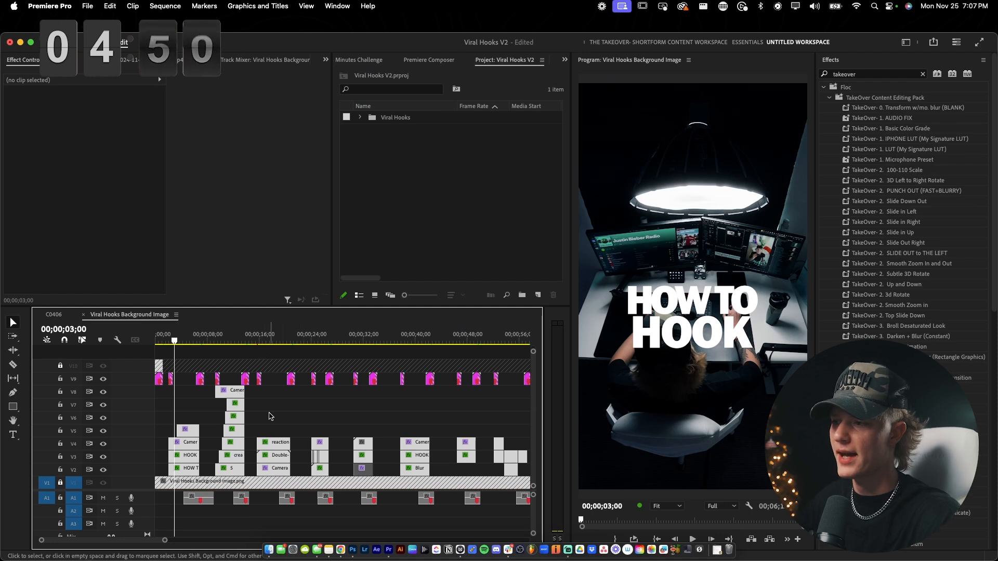
- Play the HOW TO HOOK template in the Viral Hooks Background Image sequence to preview its animation
key("minus")
key("minus")
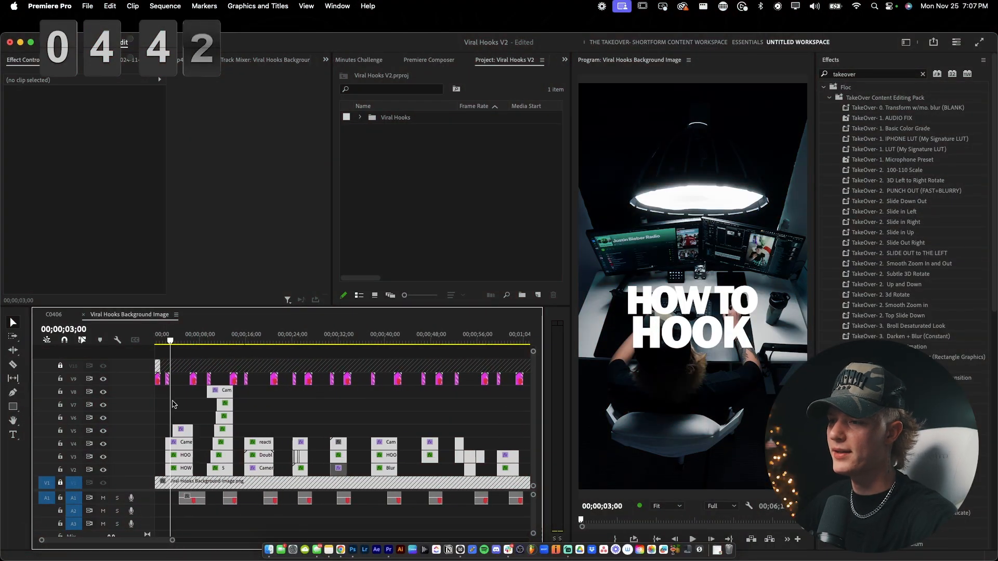
key("equal")
key("equal")
left_click_drag(194, 343, 270, 342)
key("space")
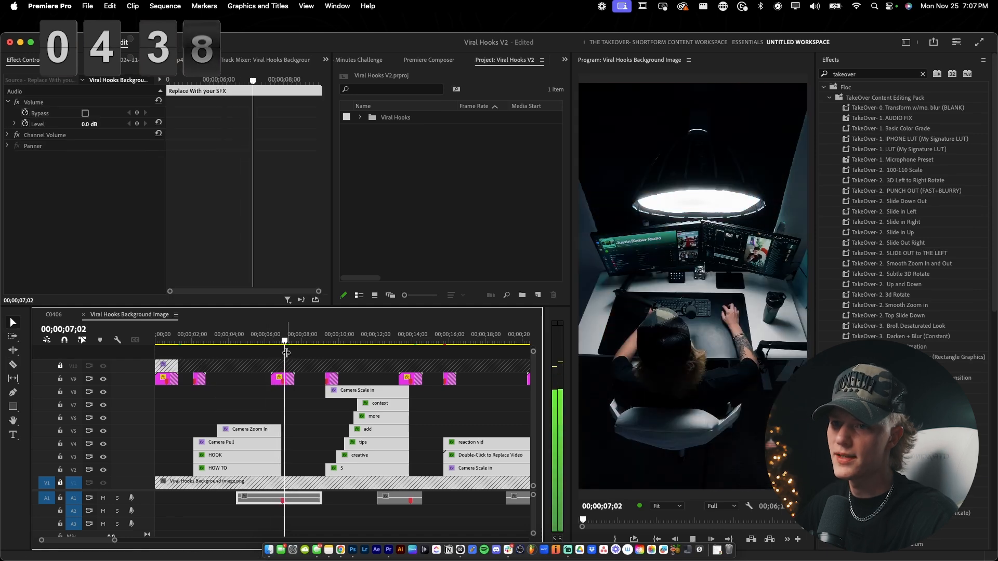
- Open the first Double Click To Replace Transition nested sequence and inspect its TAKEOVER BURN.mp4 overlay around the marker
left_click(163, 341)
key("equal")
key("equal")
key("equal")
double_click(178, 382)
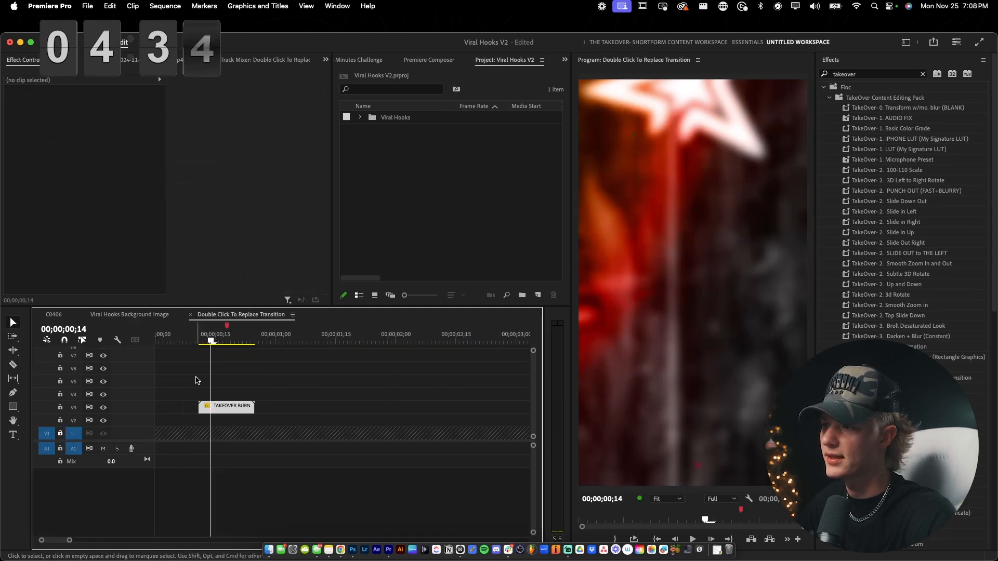
left_click_drag(257, 378, 212, 422)
key("equal")
key("c")
left_click(236, 329)
key("equal")
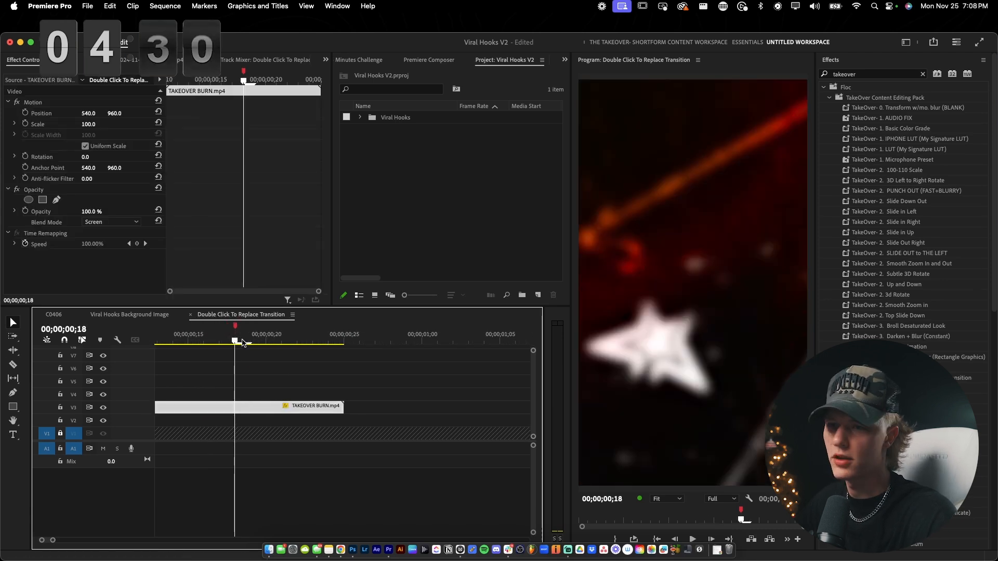
key("minus")
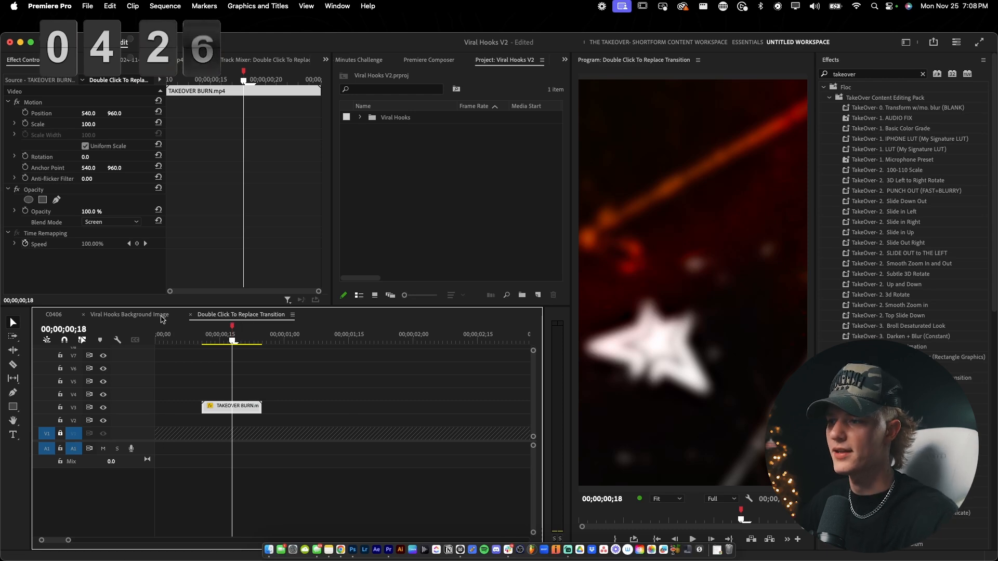
- Return to the Viral Hooks Background Image sequence and view the opening transition and the HOW TO HOOK title at 00;00;03;22
left_click(162, 318)
scroll(247, 415, "down", 1)
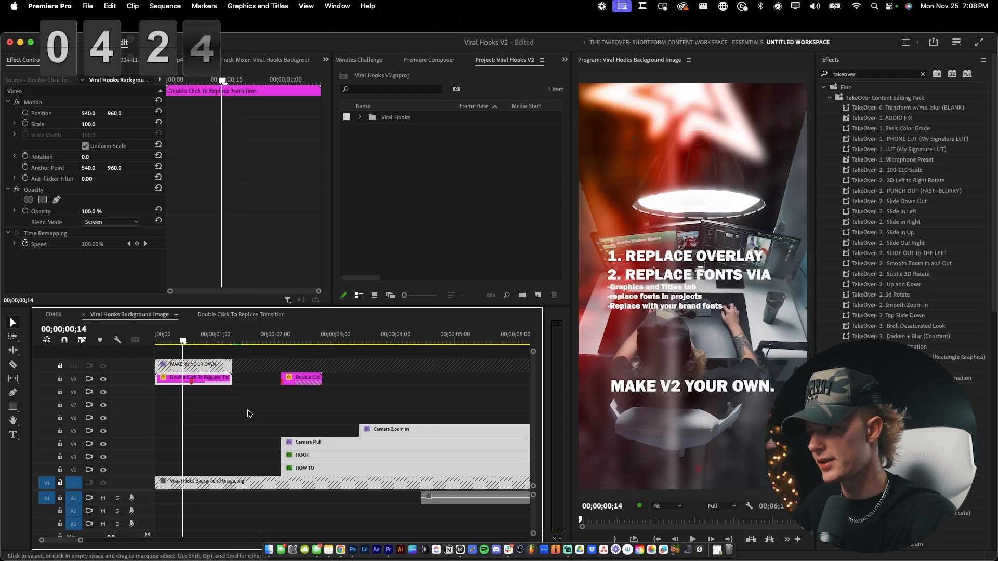
left_click_drag(183, 344, 191, 346)
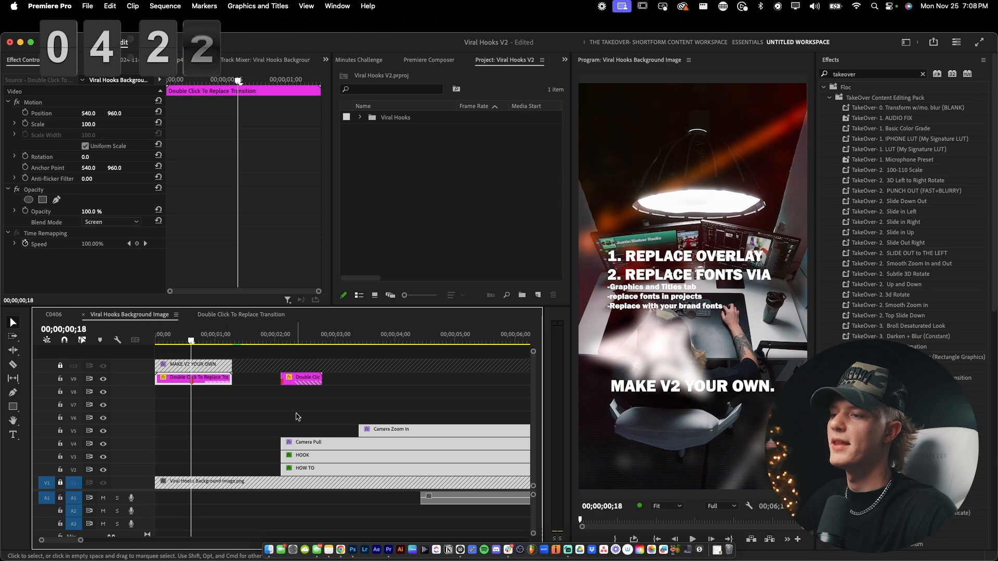
left_click(378, 342)
key("c")
key("minus")
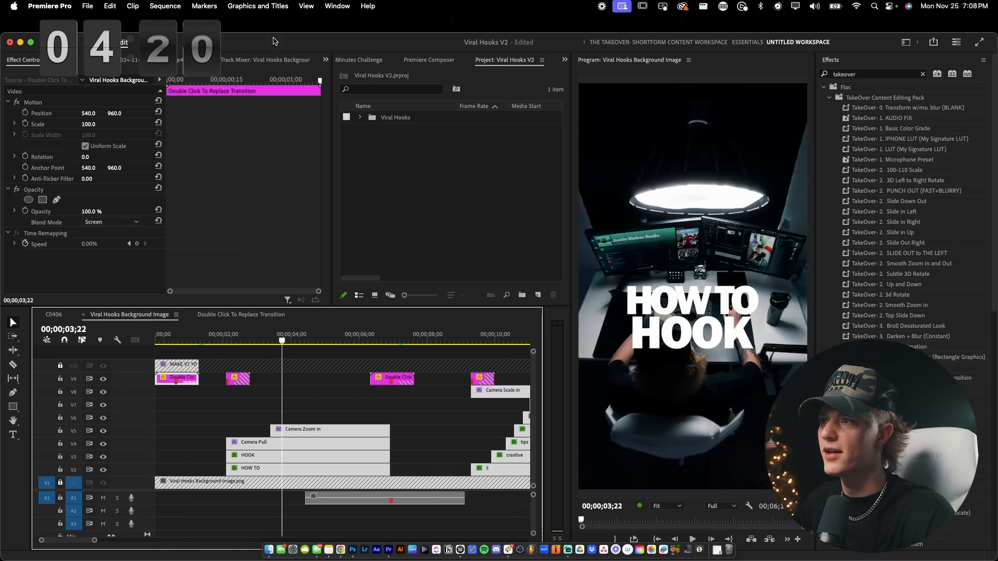
- Review the project's fonts and the available replacements in Replace Fonts in Projects, and cancel without replacing any
left_click(258, 6)
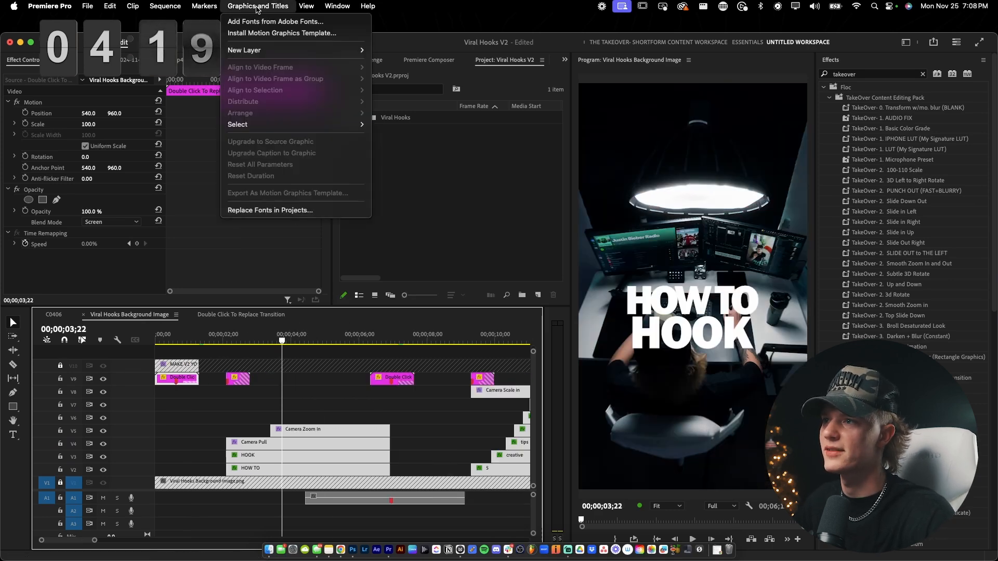
left_click(279, 211)
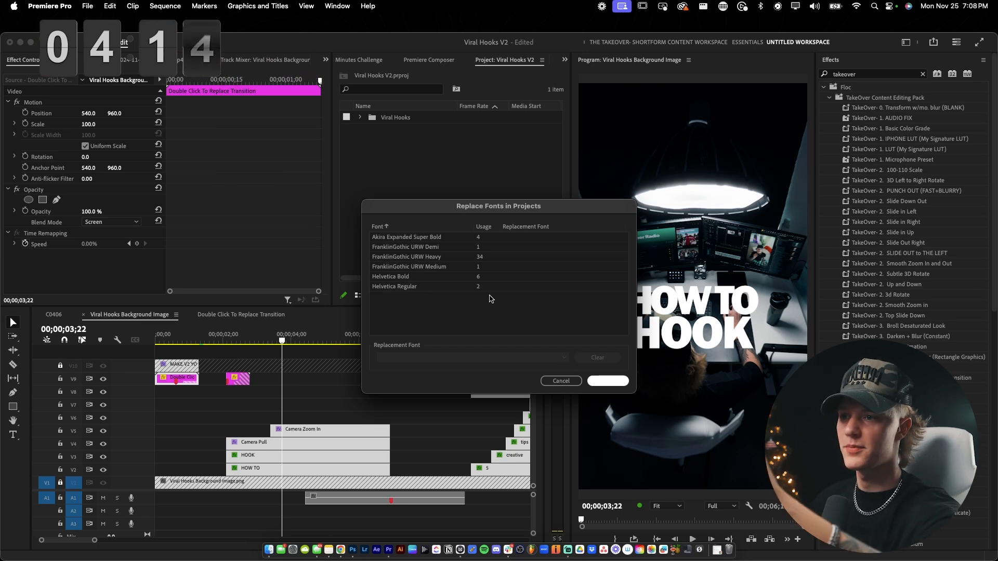
left_click(422, 237)
left_click(429, 286, "shift")
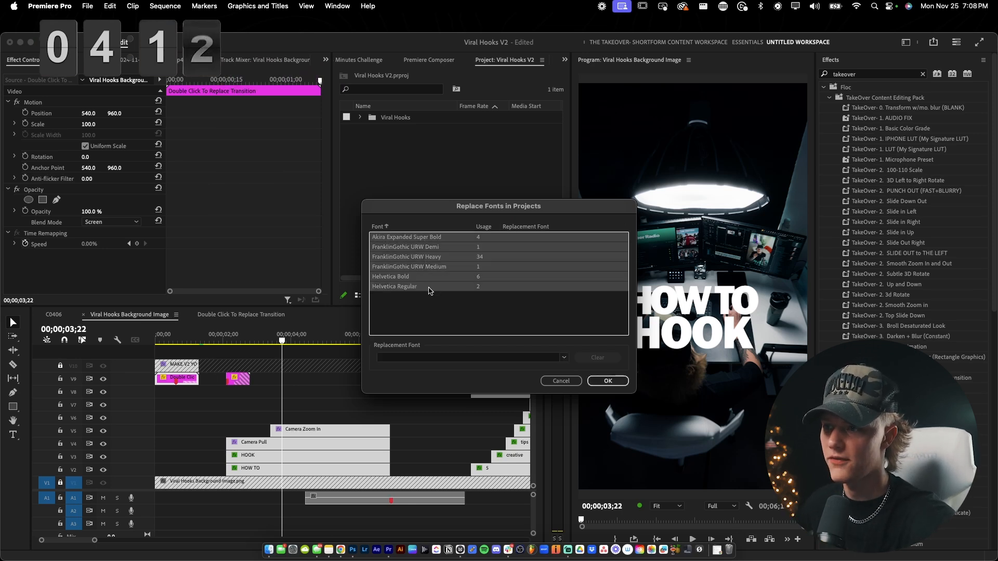
left_click(459, 358)
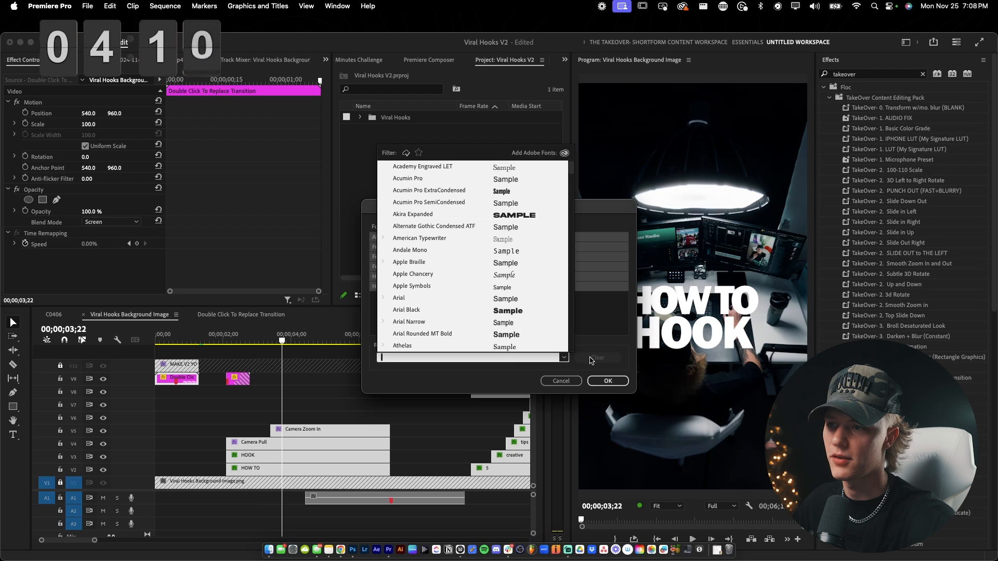
left_click(596, 323)
left_click(418, 286)
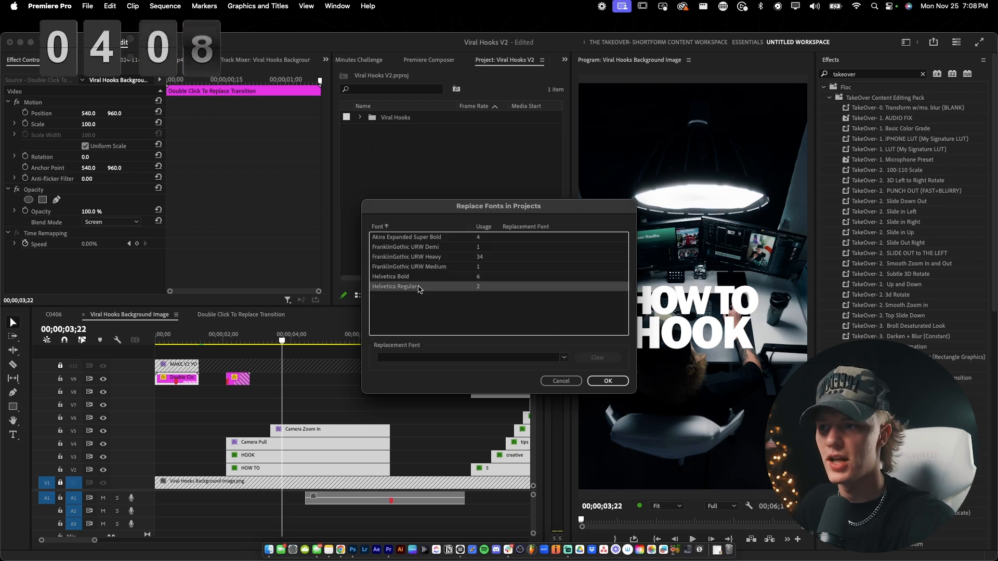
left_click(430, 276, "shift")
left_click(564, 380)
left_click(320, 397)
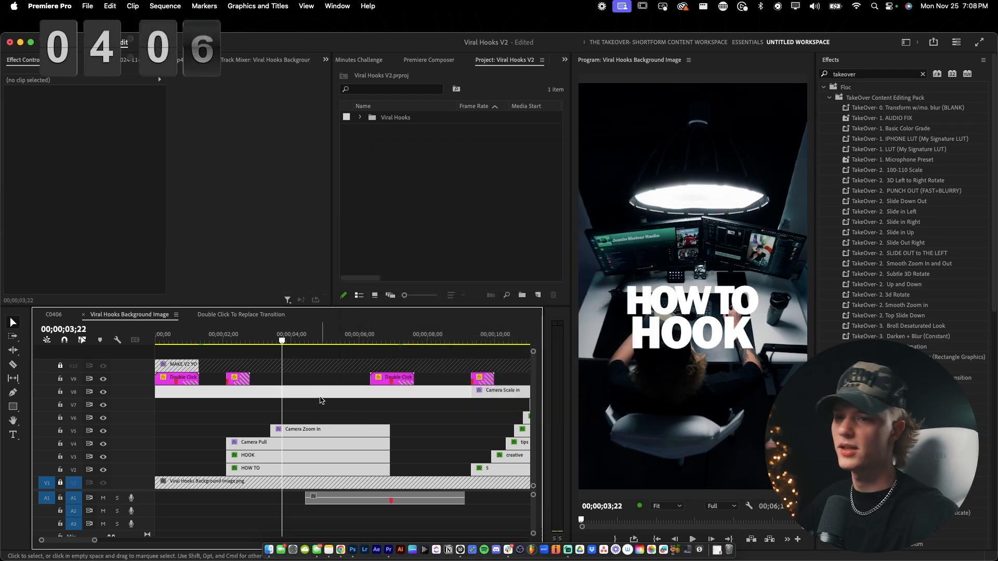
- Switch to the C0406 sequence and play the opening desk footage
scroll(320, 397, "down", 4)
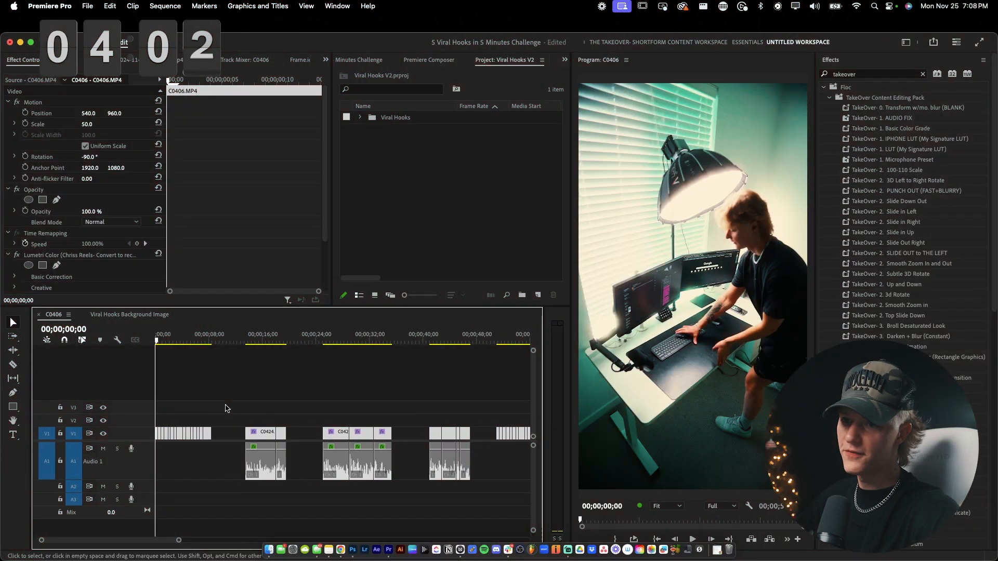
key("c")
key("v")
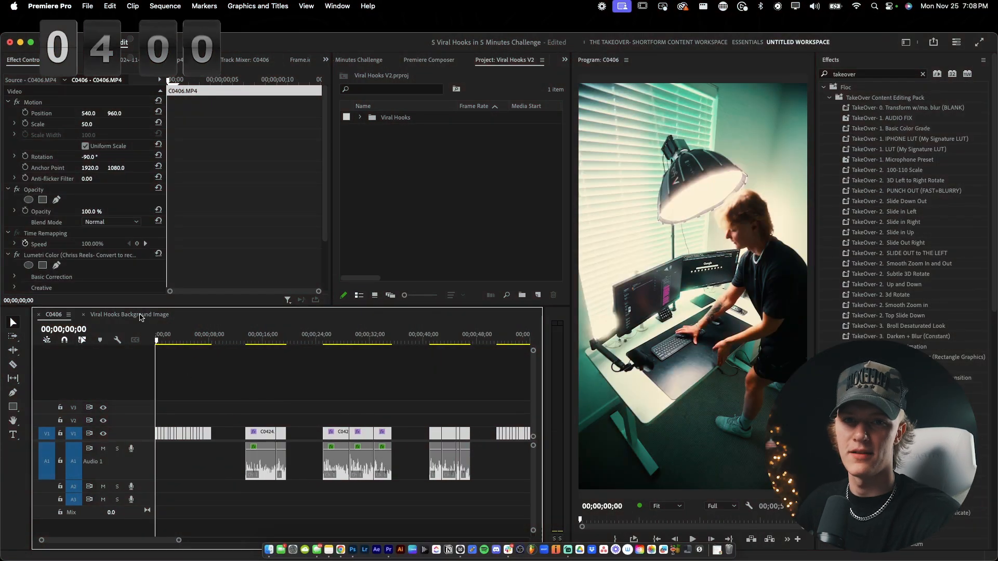
key("space")
scroll(226, 418, "up", 3)
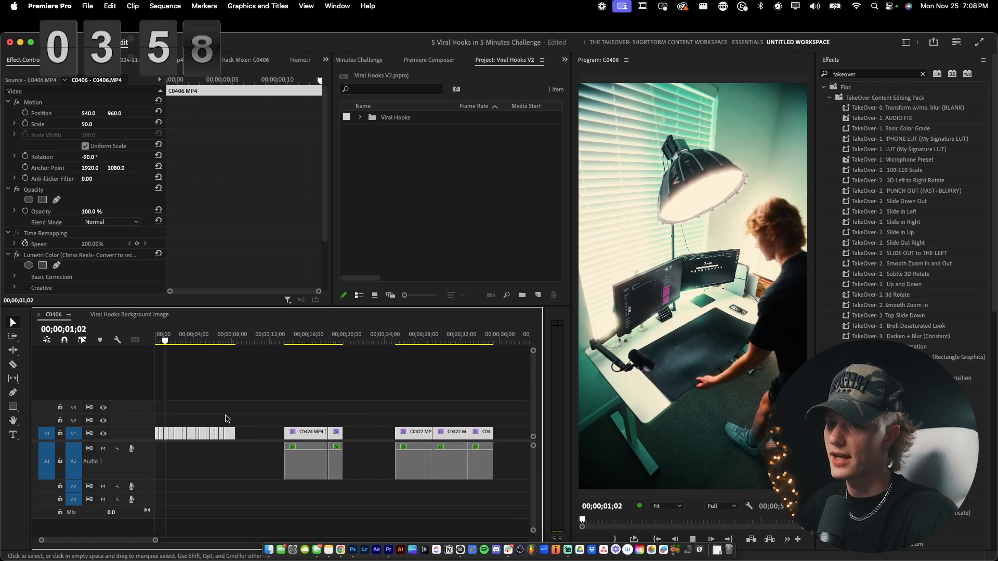
key("space")
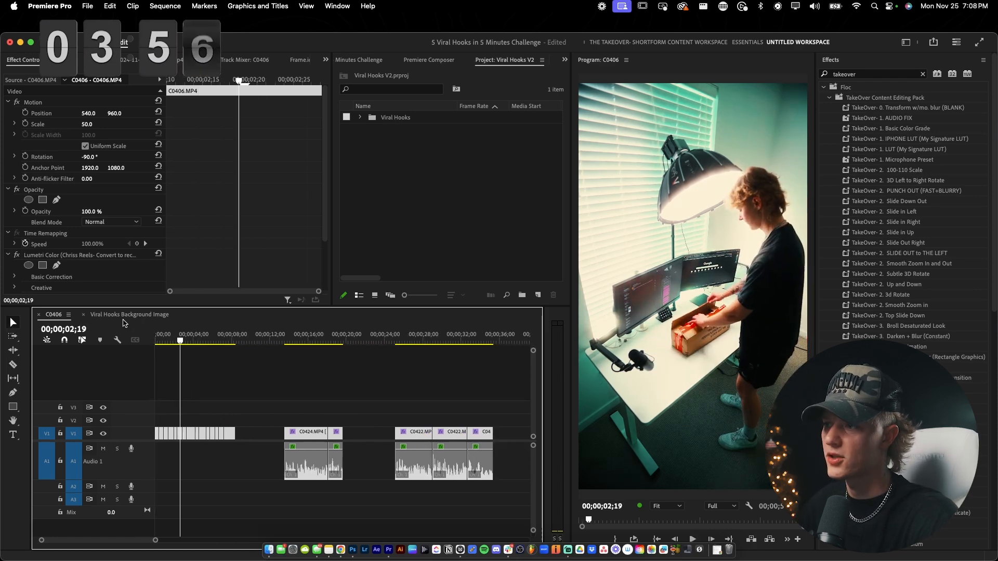
- Return to the Viral Hooks Background Image sequence and preview the 5 creative tips and reaction vid hooks
left_click(122, 318)
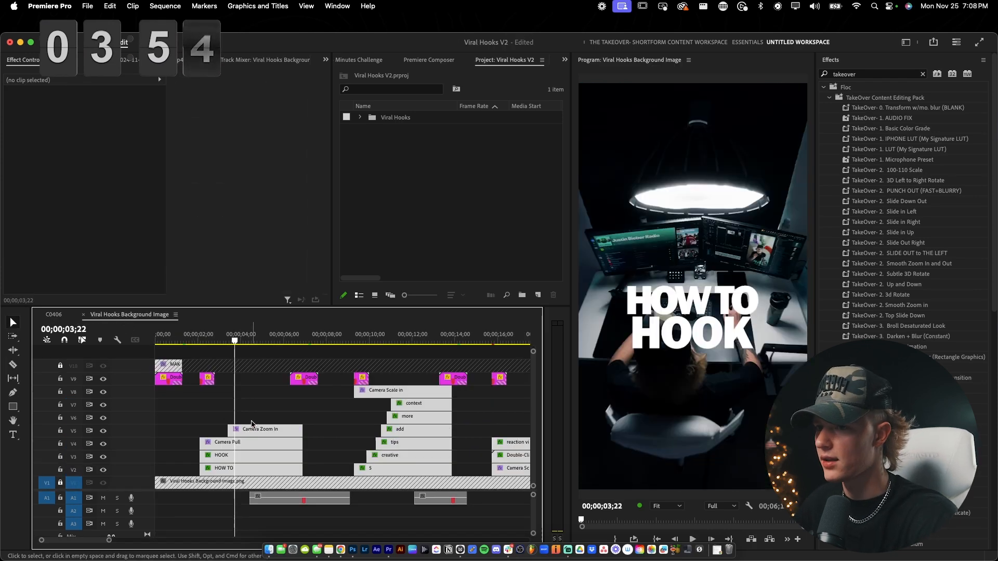
scroll(266, 420, "down", 2)
left_click(322, 335)
key("space")
scroll(361, 395, "down", 3)
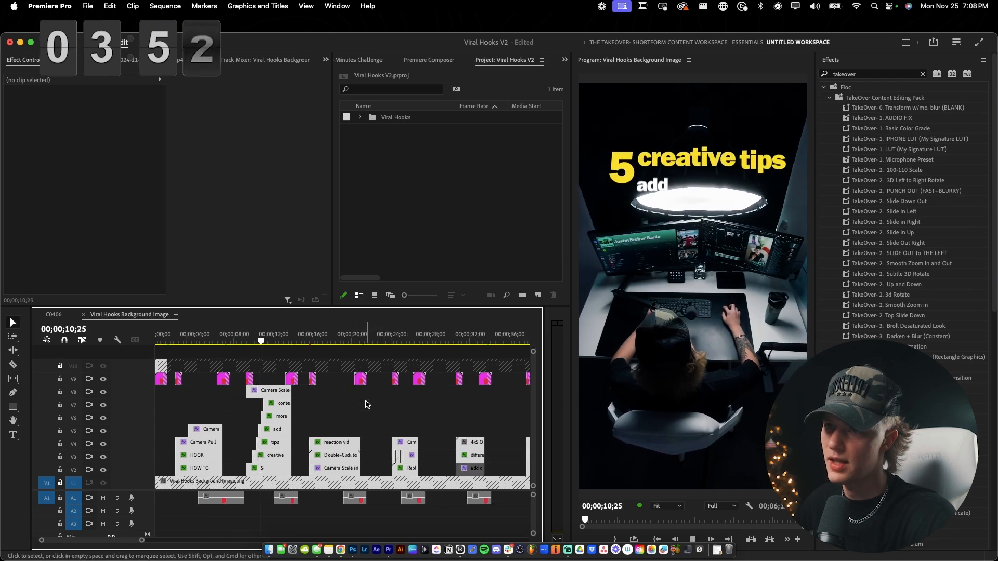
left_click(313, 338)
key("space")
scroll(343, 375, "down", 2)
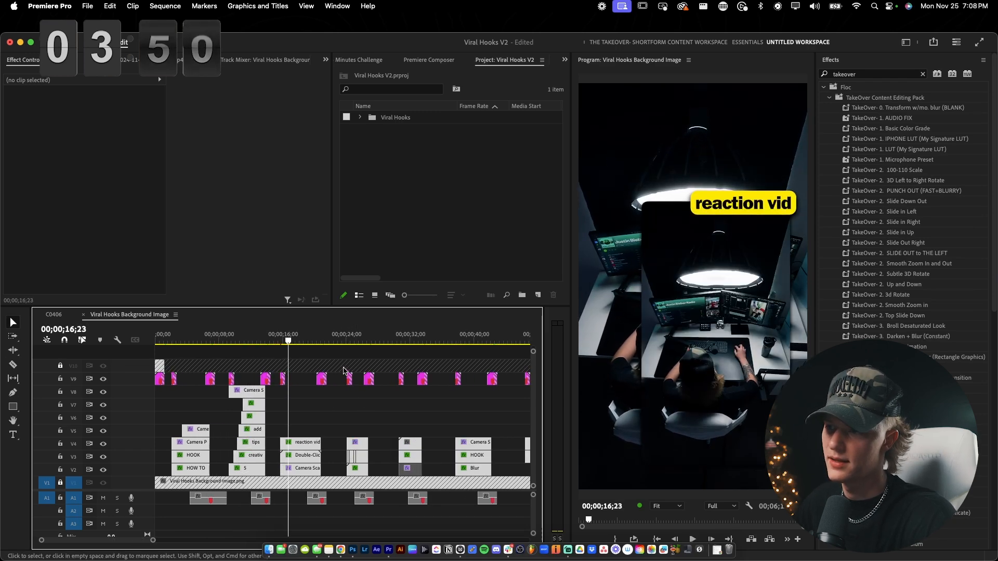
- Preview the remaining hook templates, including the captions hook, up to the POV title hook at 00;01;01;22
left_click(350, 338)
key("space")
left_click(400, 337)
key("space")
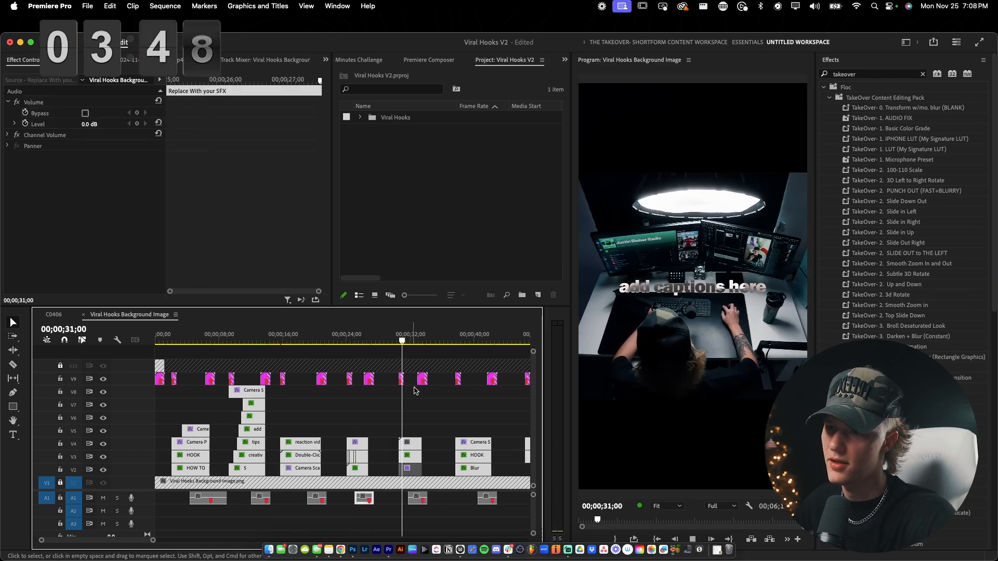
key("minus")
left_click_drag(350, 340, 468, 357)
key("space")
scroll(426, 427, "right", 1)
key("space")
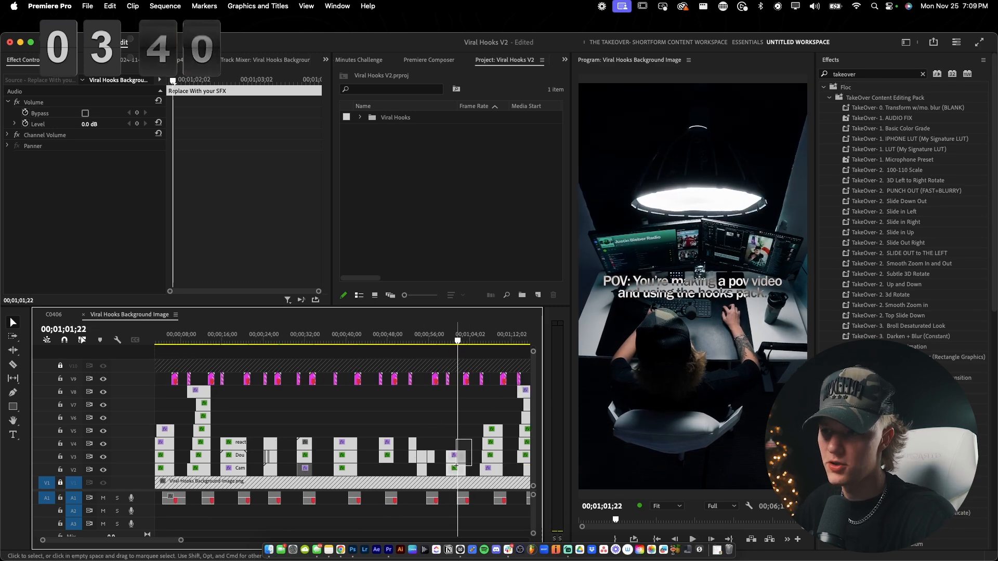
- Copy the POV hook's title, Camera Scale in layer, transitions and SFX clip to the start of the C0406 sequence
scroll(457, 485, "up", 5)
left_click_drag(493, 382, 392, 499)
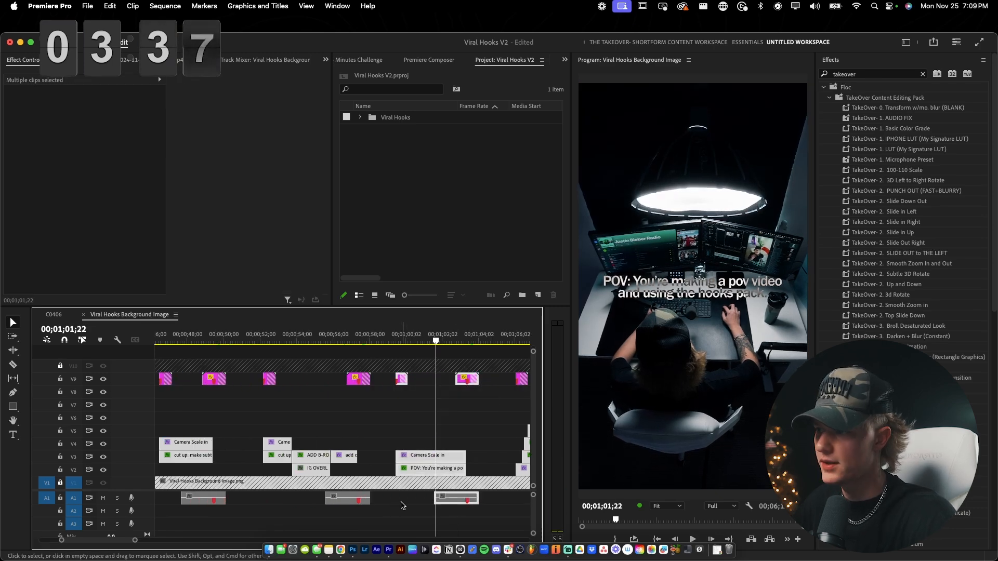
left_click(60, 317)
key("super+v")
scroll(193, 413, "up", 5)
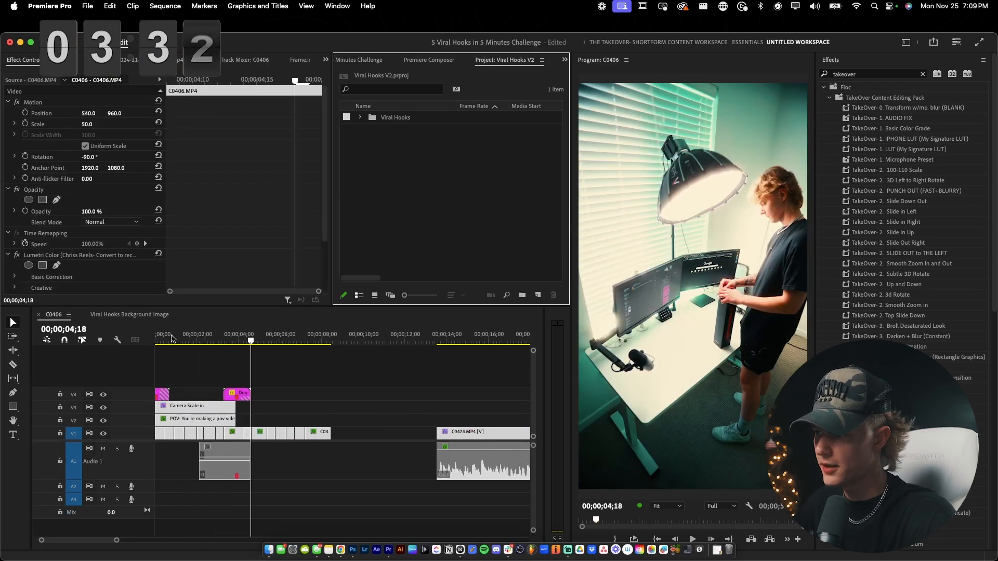
- Extend the Camera Scale in layer on V3 to the end of the POV footage and move its last Scale keyframe to the layer's end
left_click(156, 342)
key("space")
scroll(300, 420, "up", 5)
key("space")
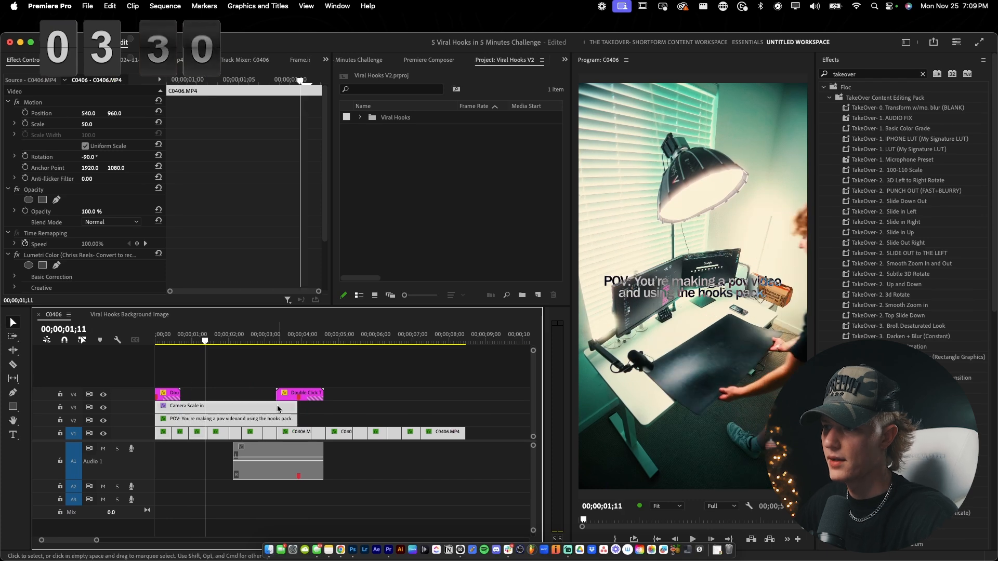
left_click_drag(297, 409, 466, 409)
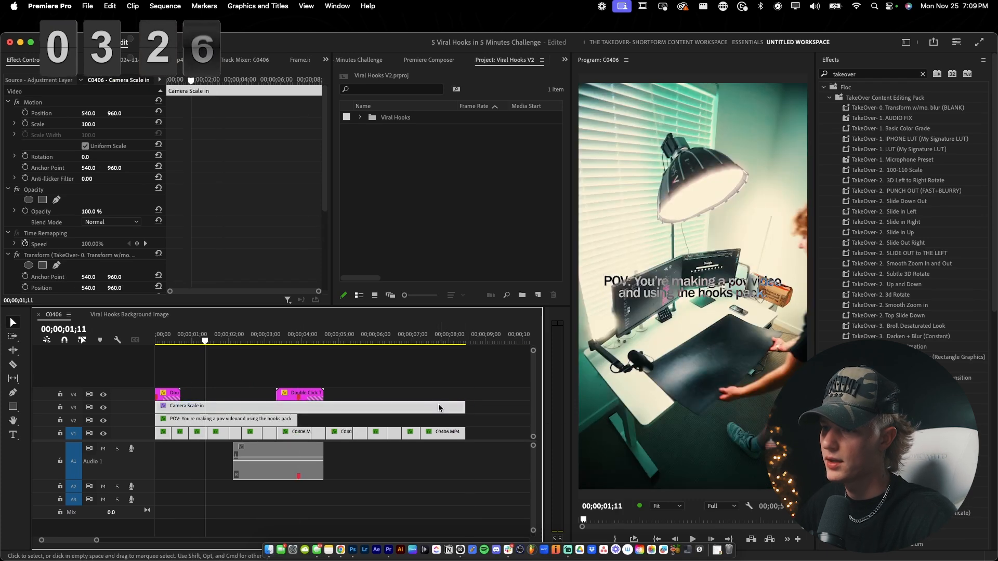
scroll(318, 191, "down", 5)
left_click(318, 180)
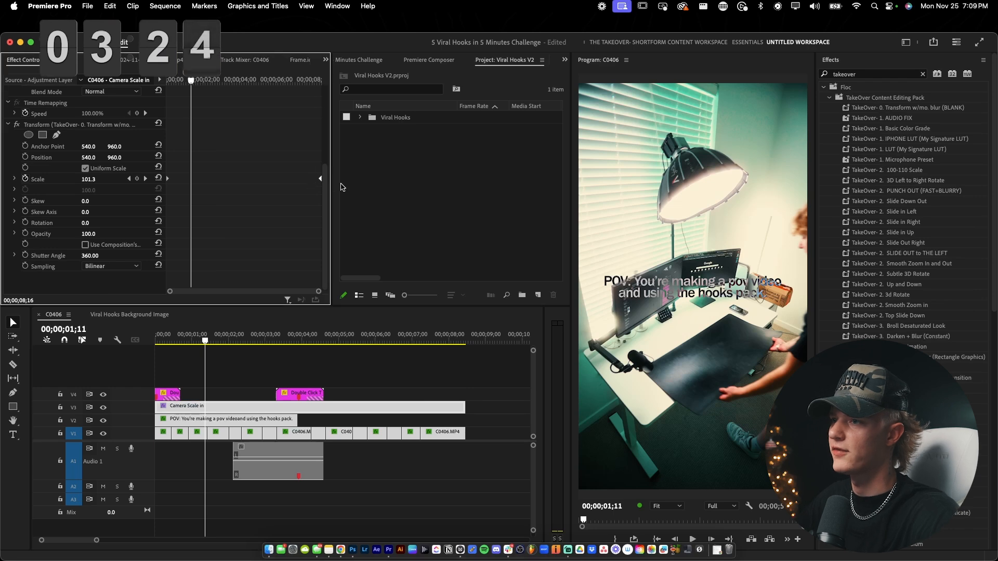
left_click(413, 376)
- Move the closing transition on V4 to the end of the POV footage, cut it there and delete the overhanging part
left_click_drag(302, 394, 469, 395)
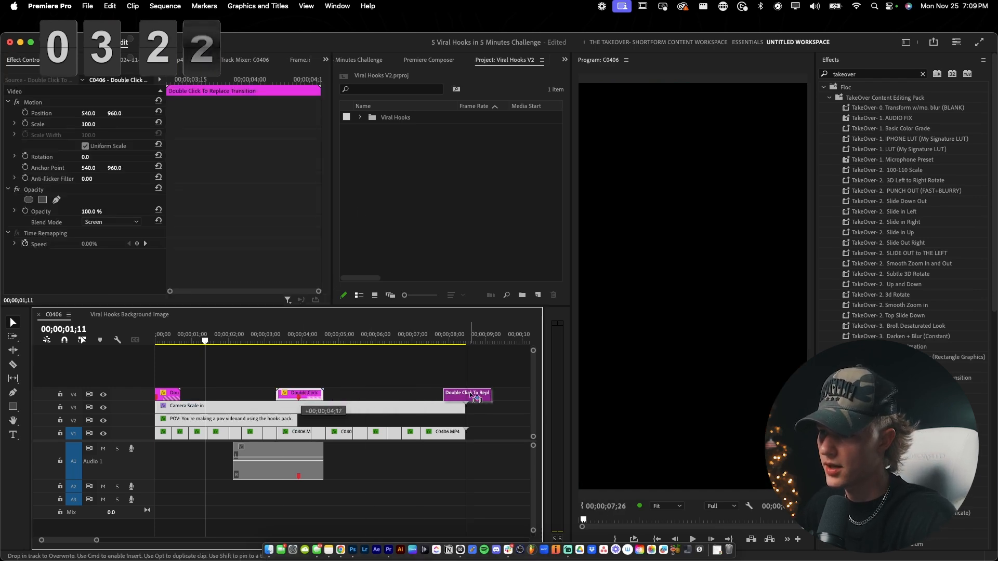
left_click(469, 393)
key("v")
left_click(478, 395)
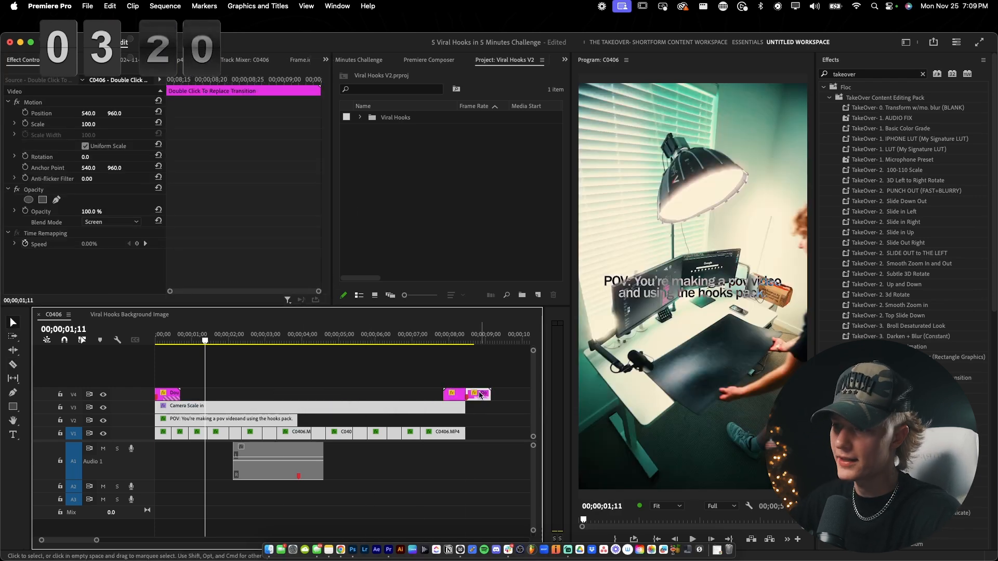
key("Delete")
- Move the SFX placeholder so it ends with the POV footage, and extend the POV title on V2 to the same end
left_click_drag(283, 459, 424, 453)
left_click(398, 341)
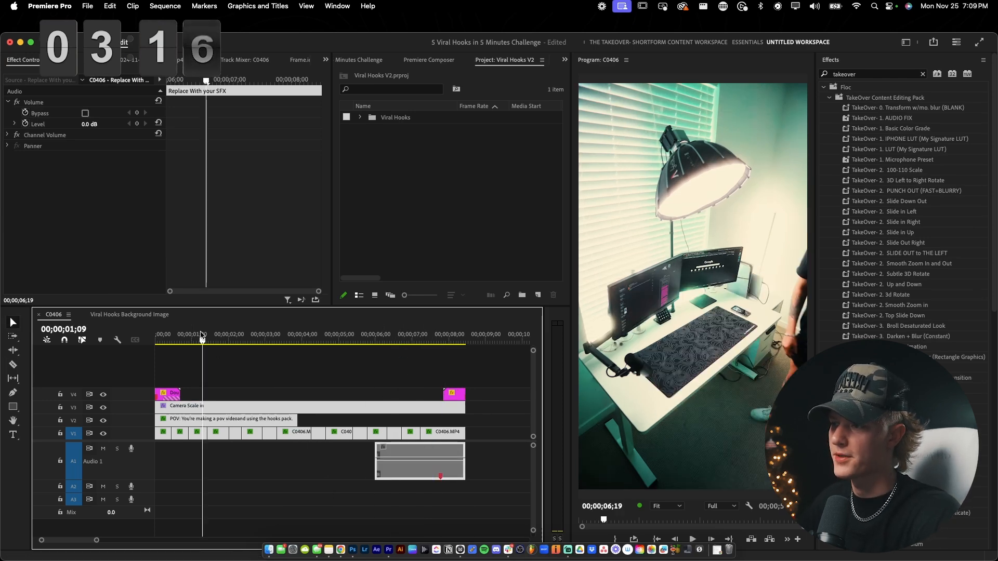
left_click(156, 341)
key("space")
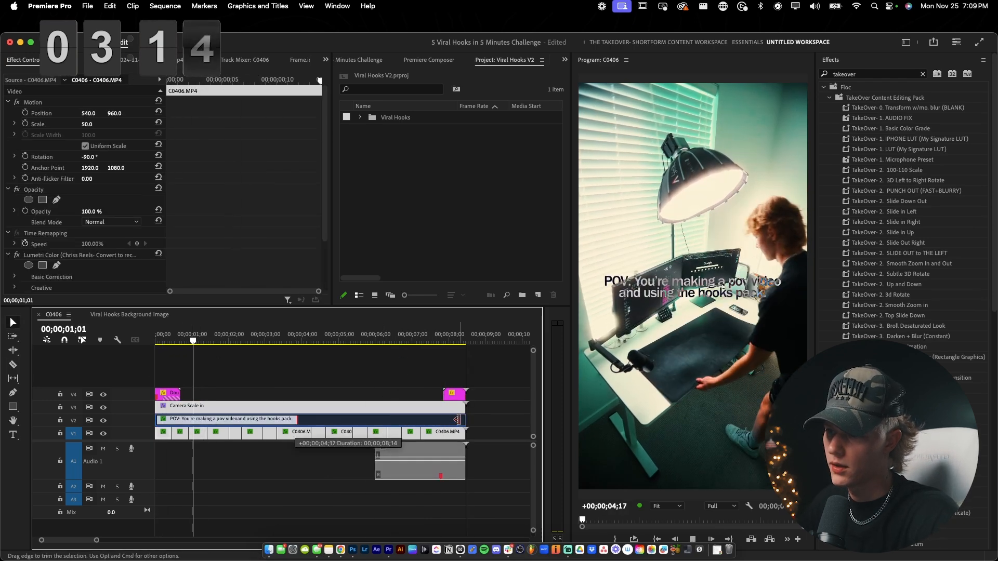
left_click_drag(294, 419, 465, 418)
key("space")
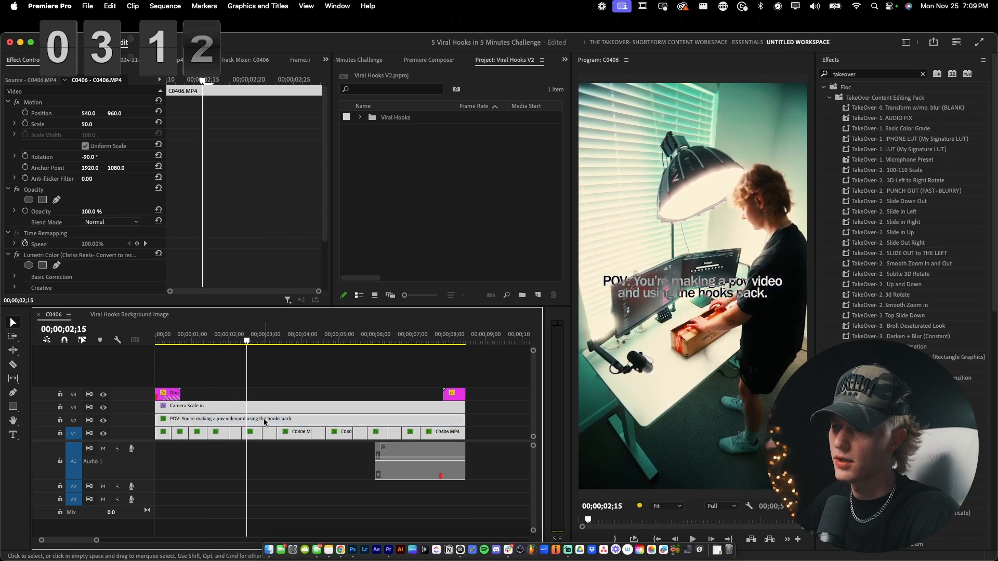
- Change the POV title's blend mode on V2 from Difference to Normal
left_click(263, 419)
left_click(697, 288)
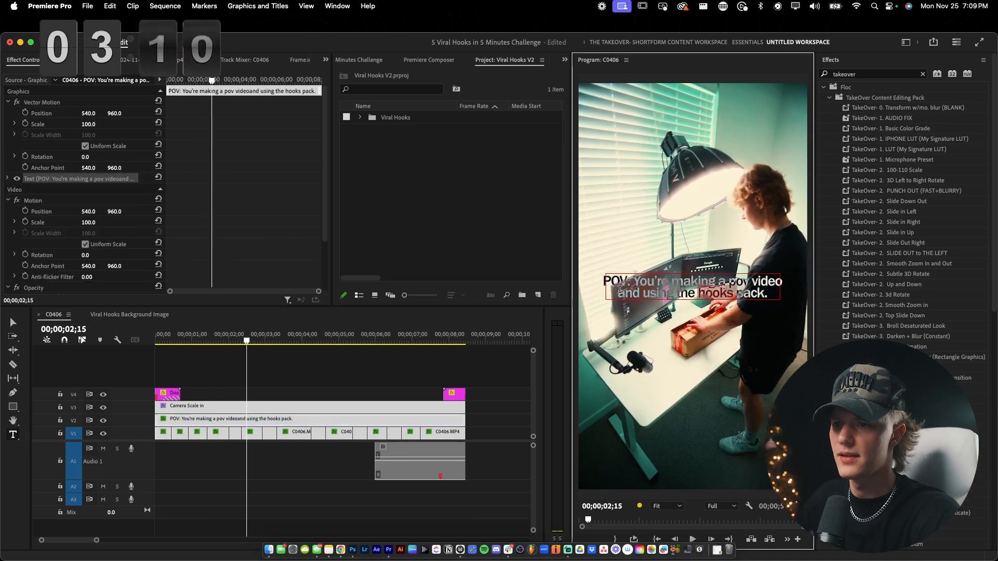
key("super+a")
scroll(319, 264, "down", 2)
scroll(319, 264, "down", 4)
left_click(110, 255)
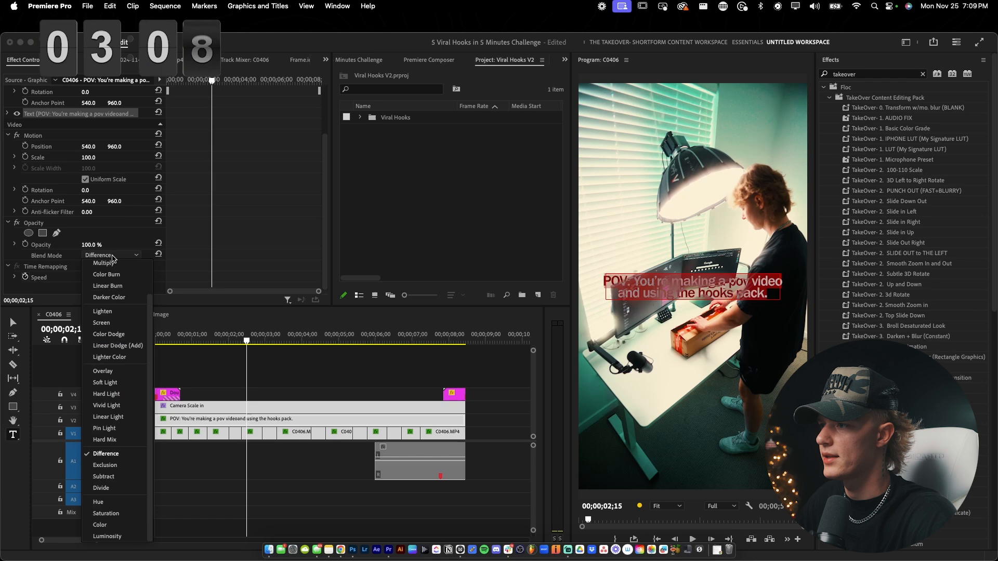
left_click(102, 265)
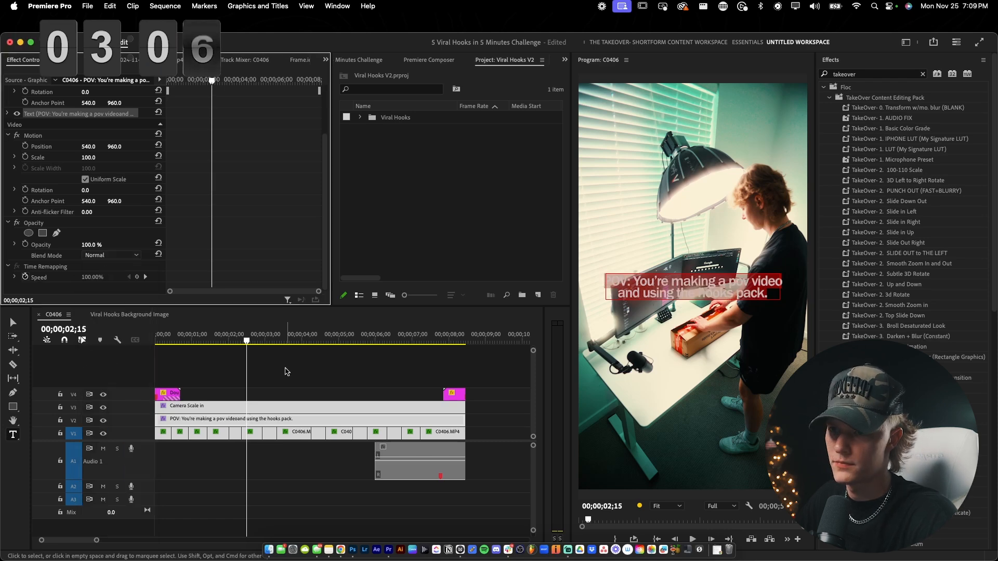
- Replace the POV title's text with "POV: You just got a new mousepad" and "for the setup" on a second line
left_click(642, 287)
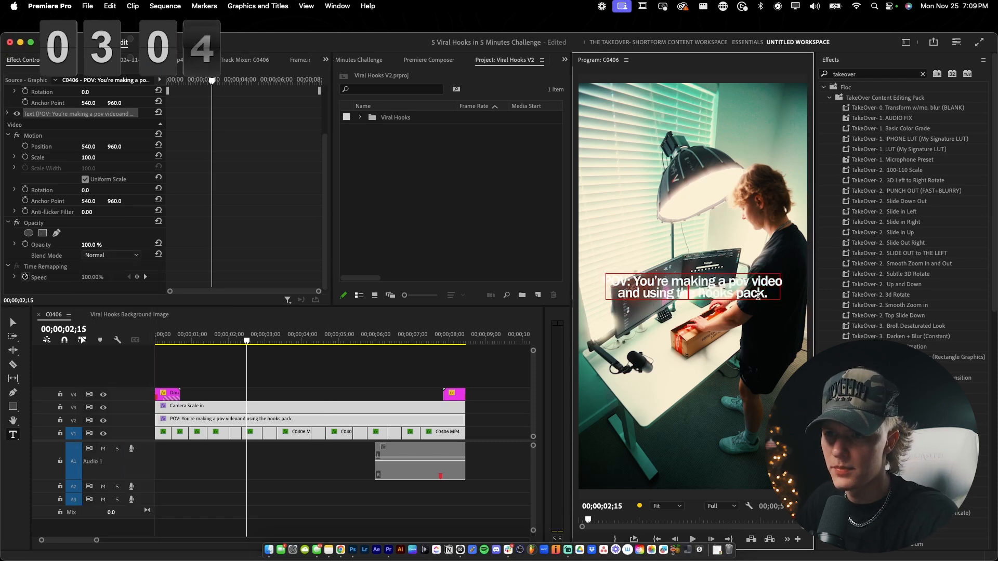
key("super+a")
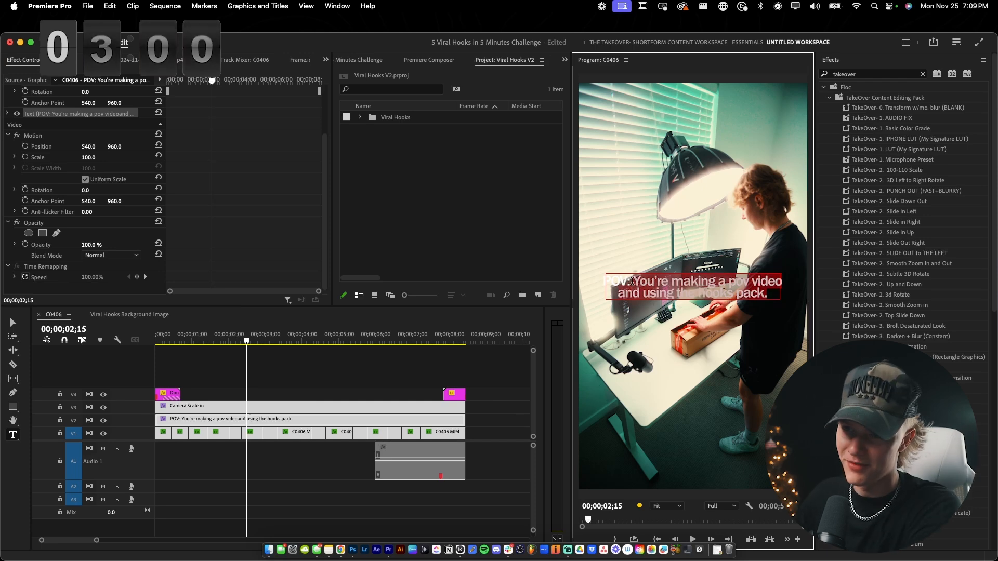
type("POV: You just got a ne")
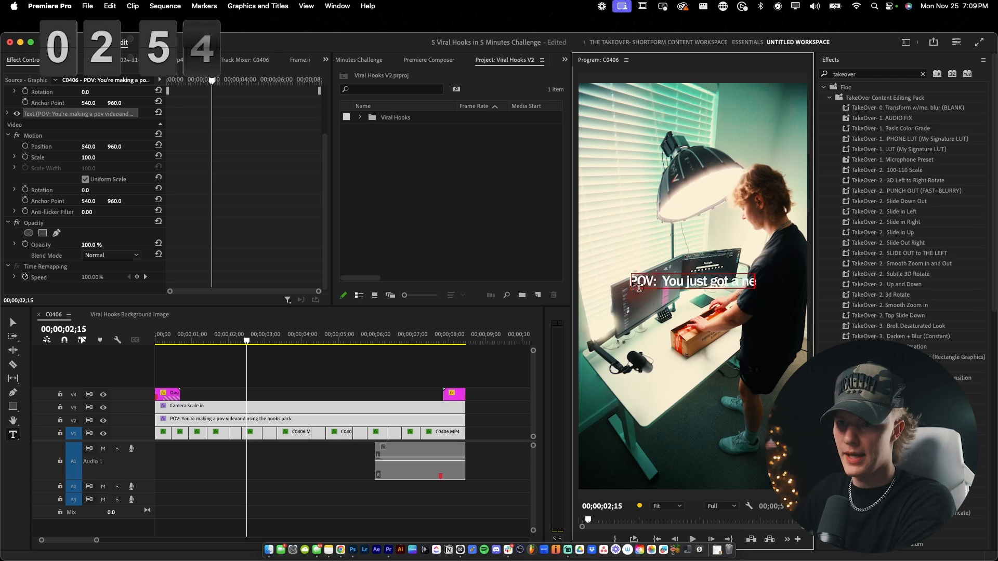
type("w mousepaf")
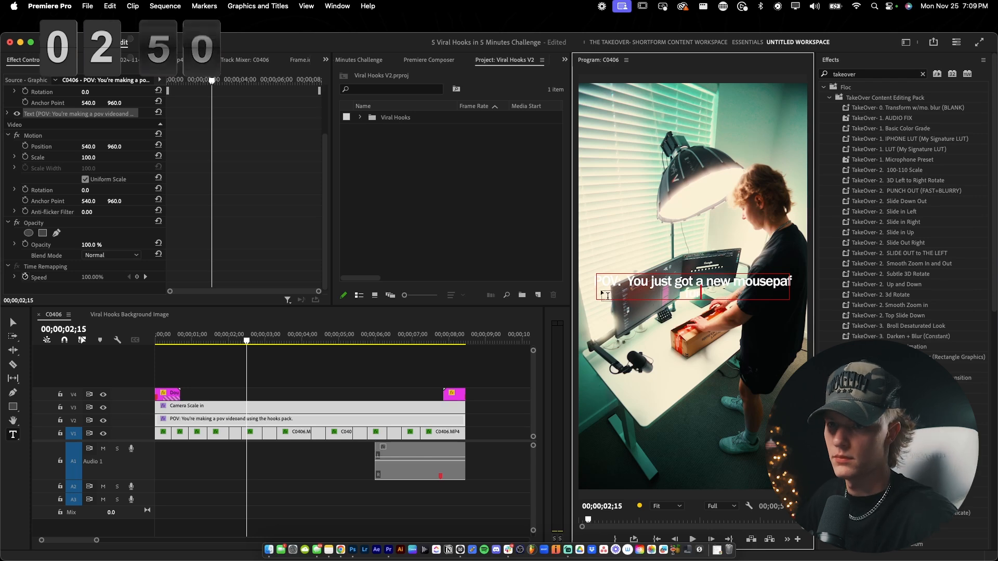
type("for the setup")
left_click(783, 285)
key("BackSpace")
type("d")
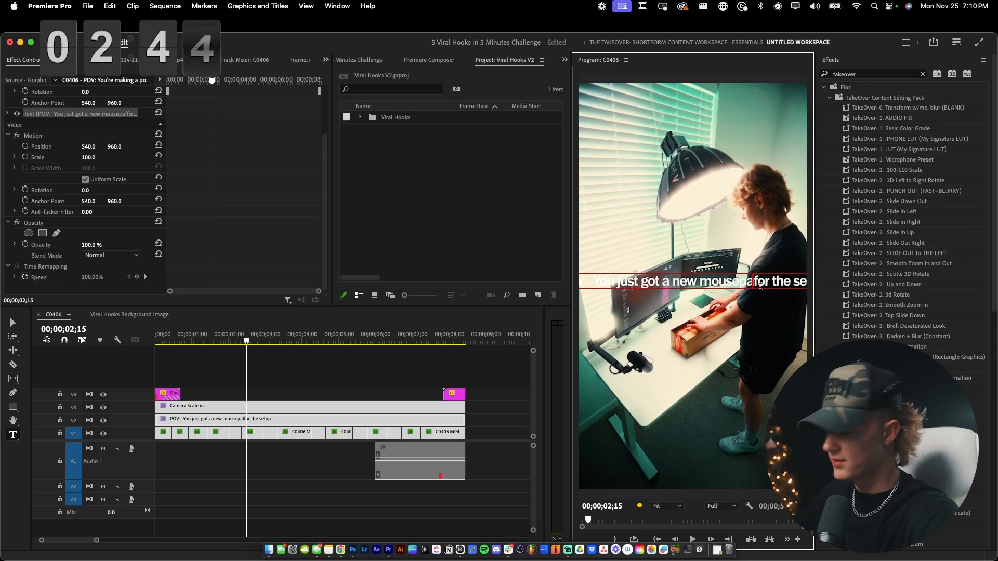
key("Return")
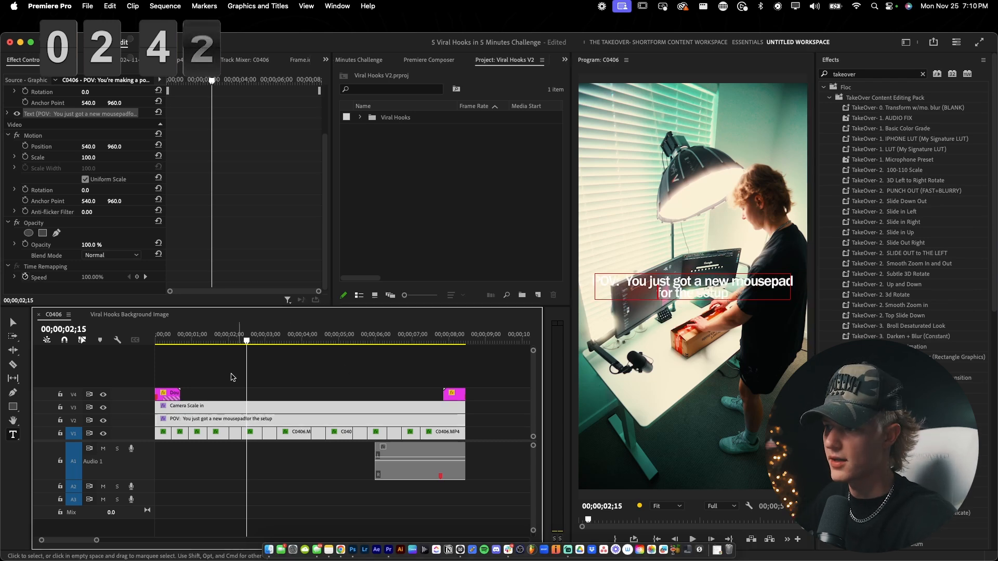
- Play the POV hook from the sequence start in a maximized program view to check the new title
key("Home")
key("space")
key("grave")
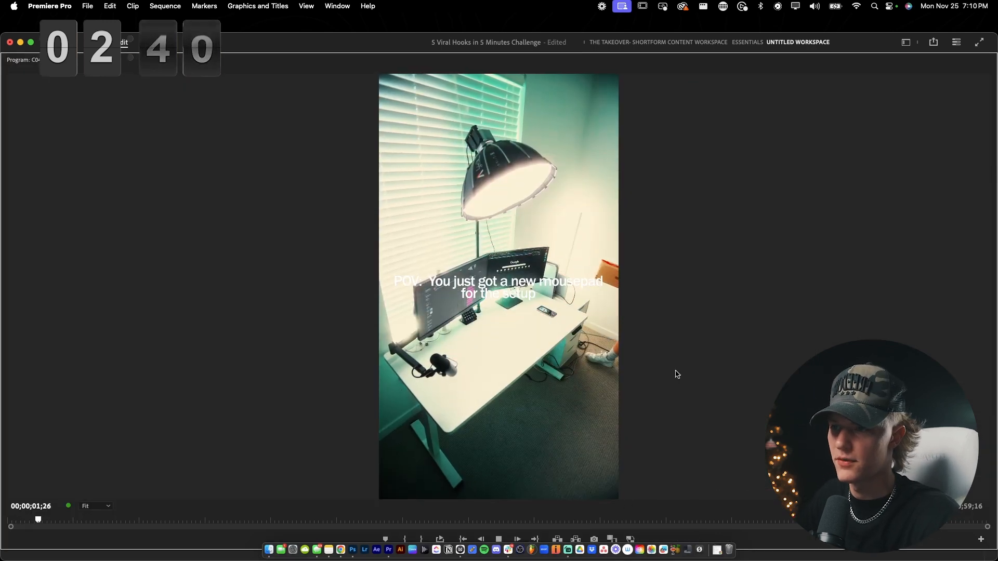
key("grave")
key("space")
right_click(139, 434)
left_click(123, 435)
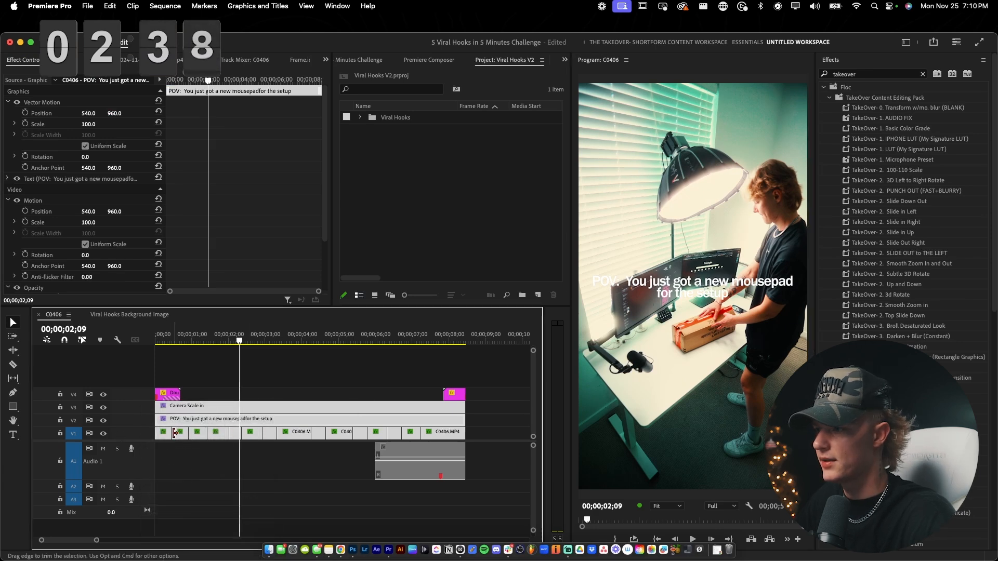
- Darken the C0406.MP4 source clip with Lumetri Color, setting Highlights to -18.0 and Exposure to -1.3, and make the window full screen
left_click(248, 434)
left_click(253, 339)
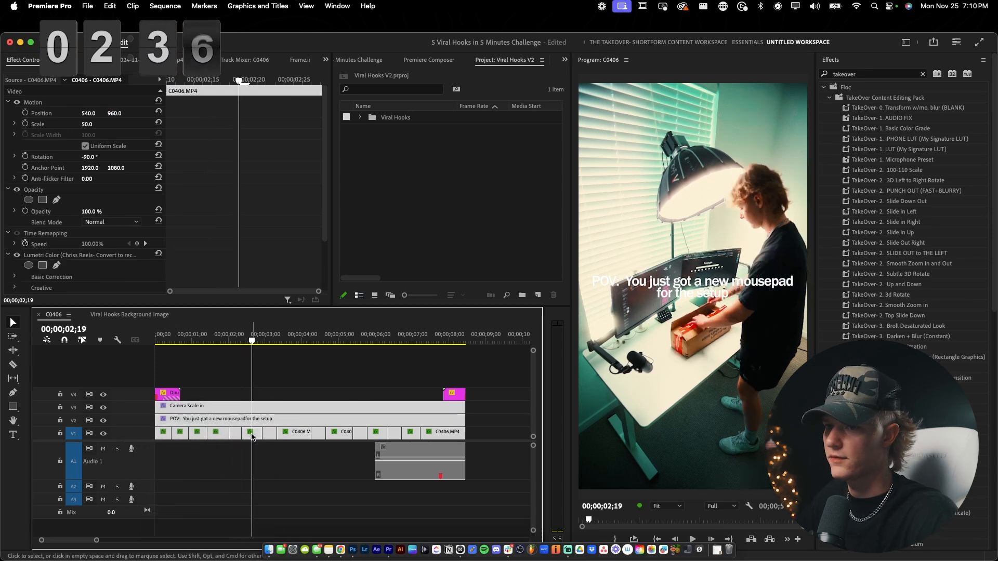
left_click(32, 81)
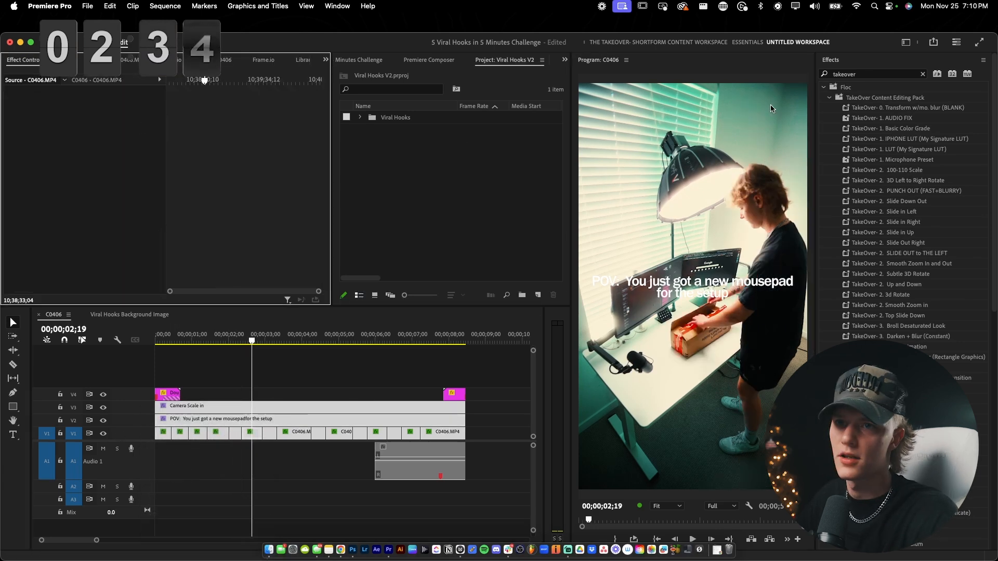
left_click(835, 57)
left_click(852, 94)
left_click(852, 106)
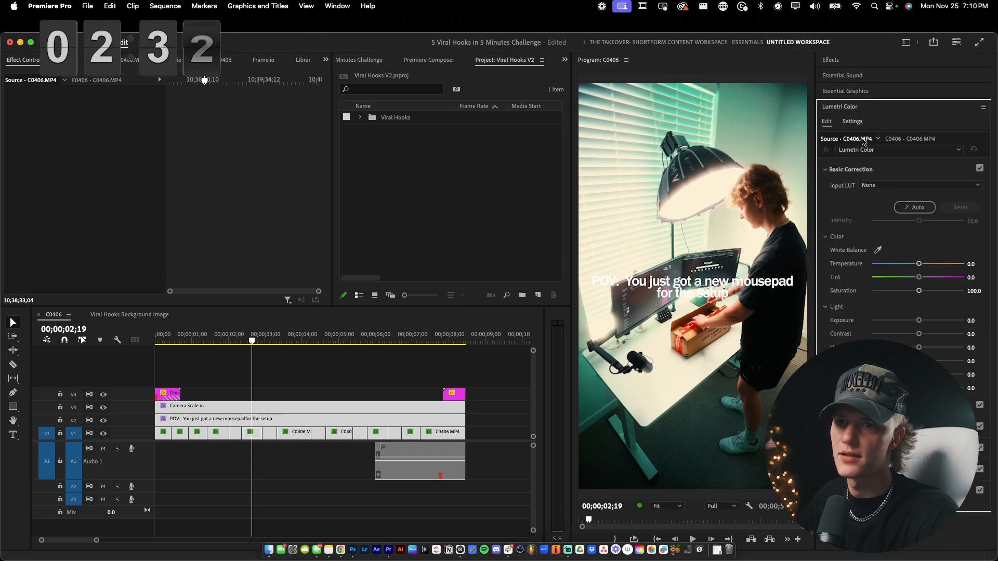
left_click(911, 319)
left_click_drag(918, 348, 910, 322)
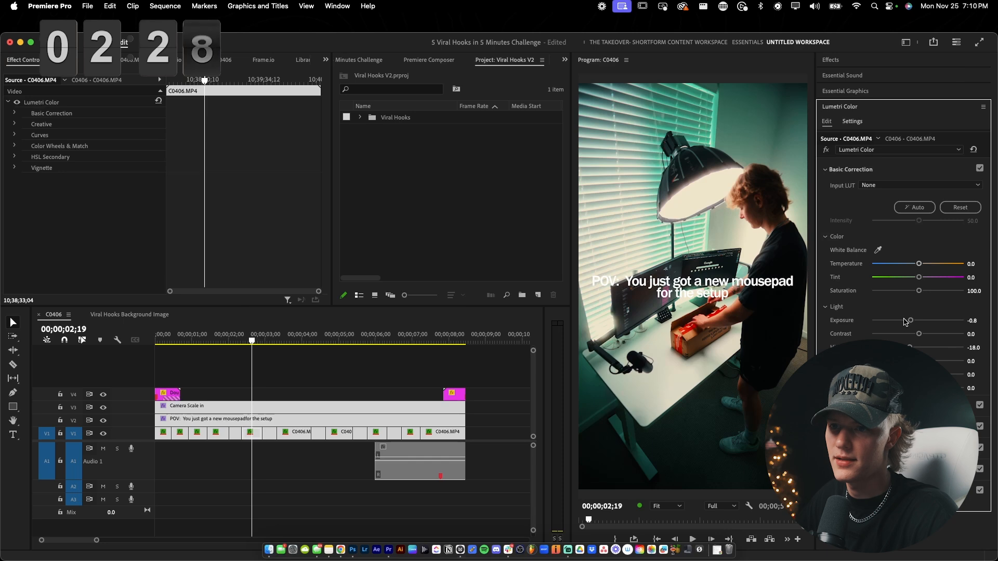
left_click(905, 322)
left_click(30, 42)
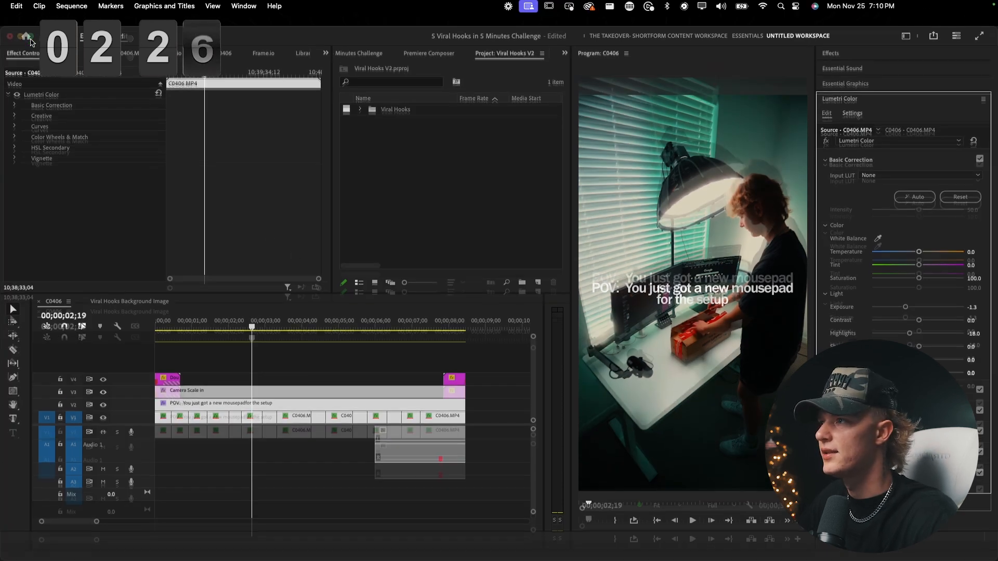
- Try an orange fill colour on the POV title text
left_click(290, 404)
left_click(276, 416)
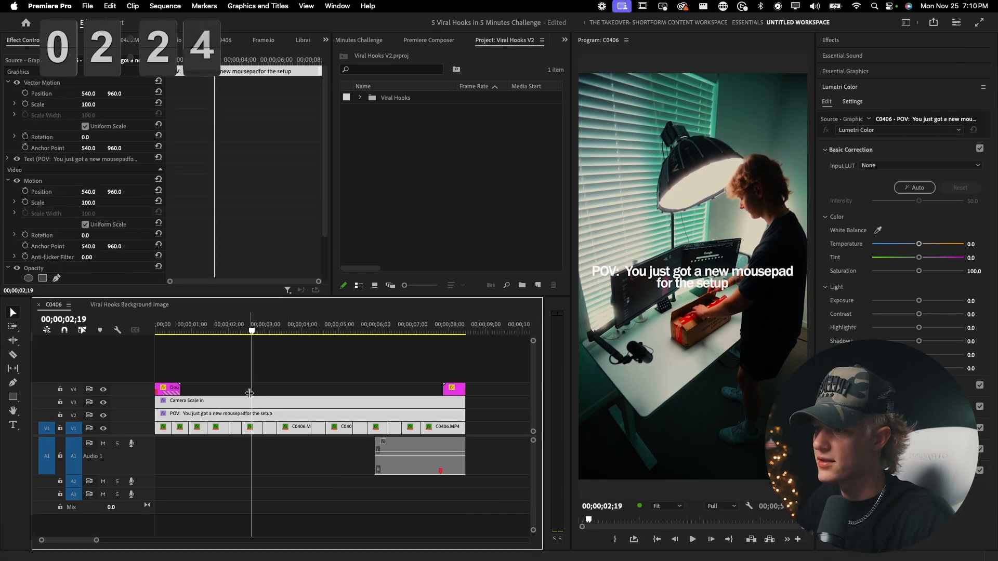
scroll(241, 240, "down", 4)
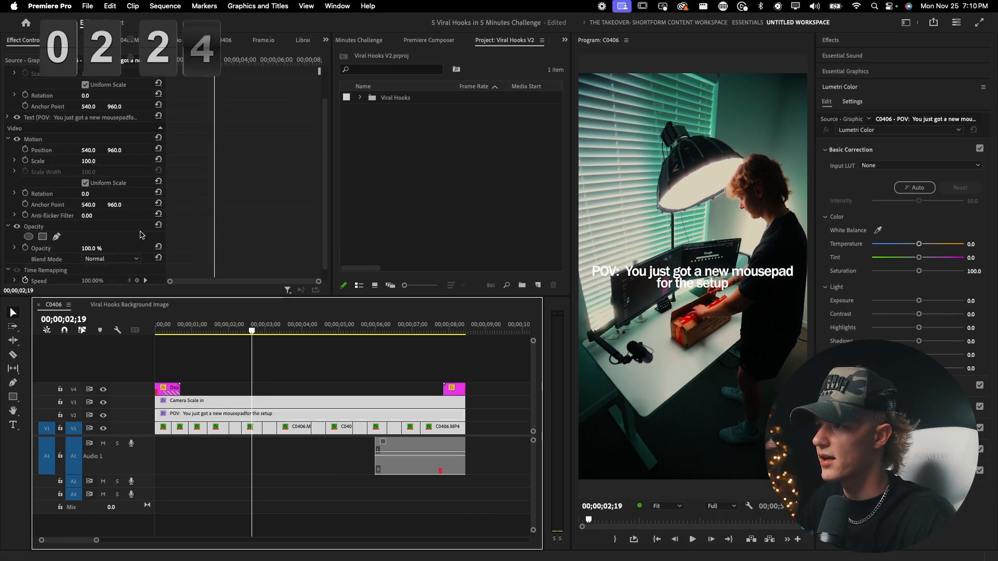
left_click(864, 72)
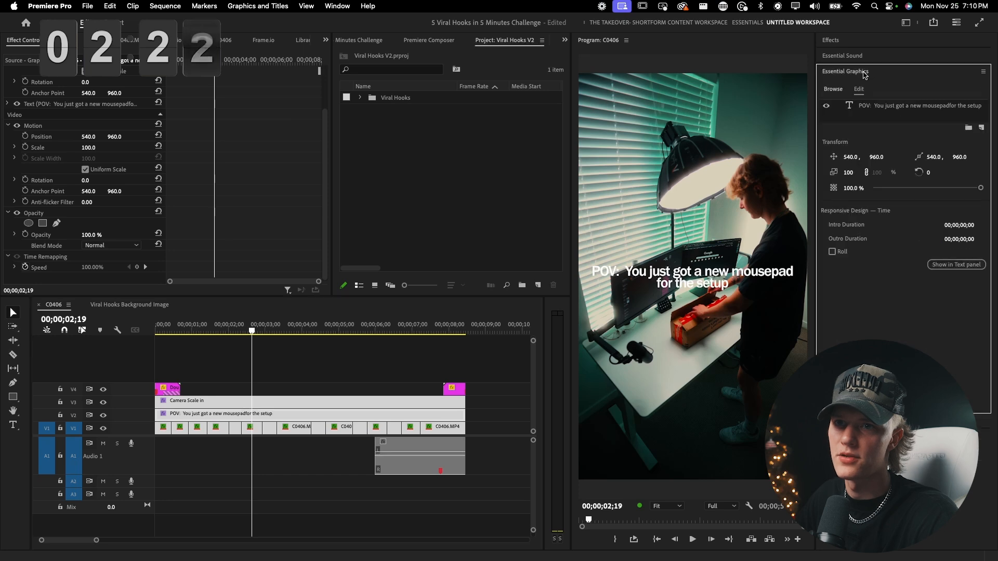
left_click(881, 106)
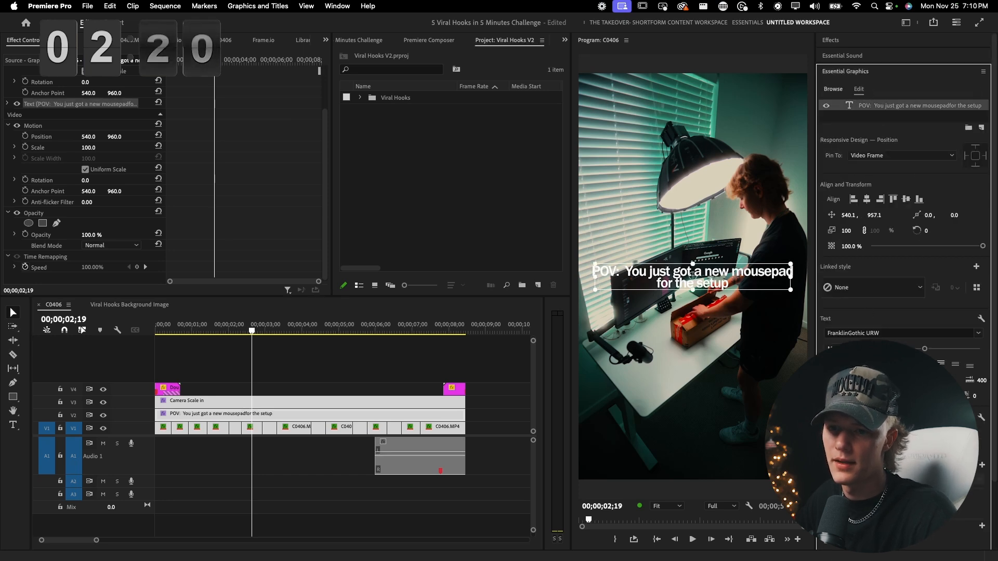
left_click(845, 435)
left_click(518, 262)
left_click_drag(493, 356, 541, 404)
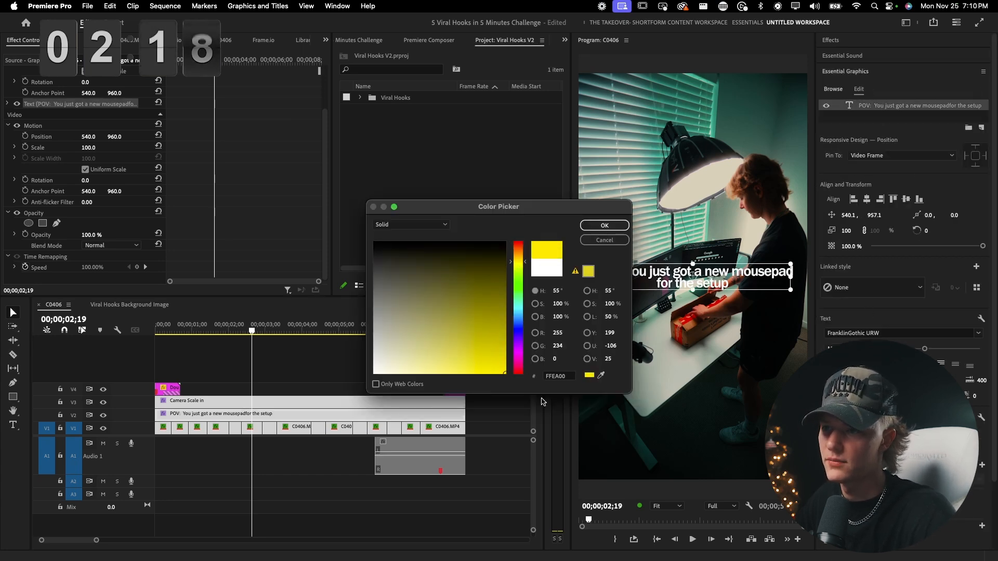
left_click(521, 255)
left_click(604, 226)
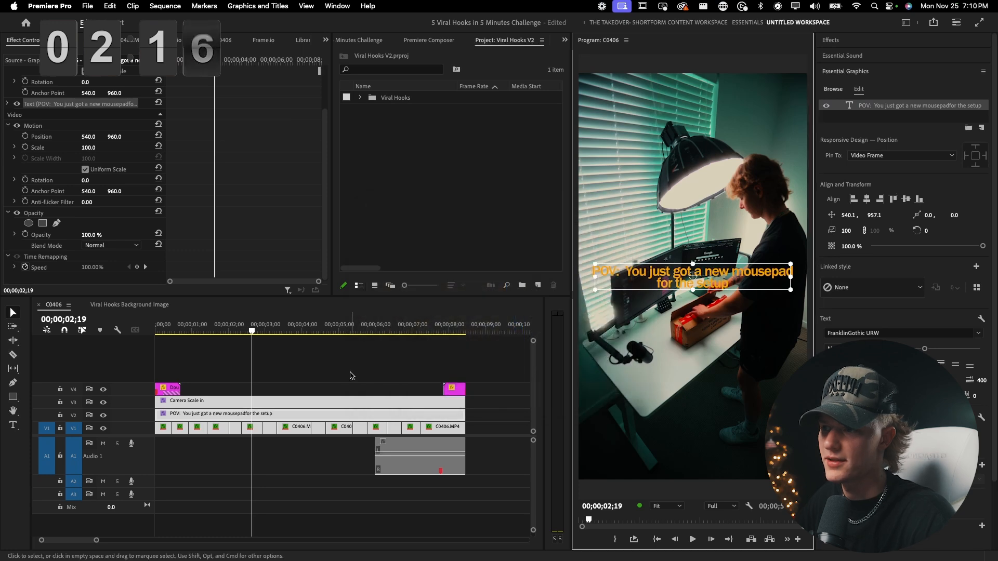
- Play the POV hook from the sequence start to judge the orange title over the darkened footage
left_click(350, 373)
key("Home")
key("space")
key("minus")
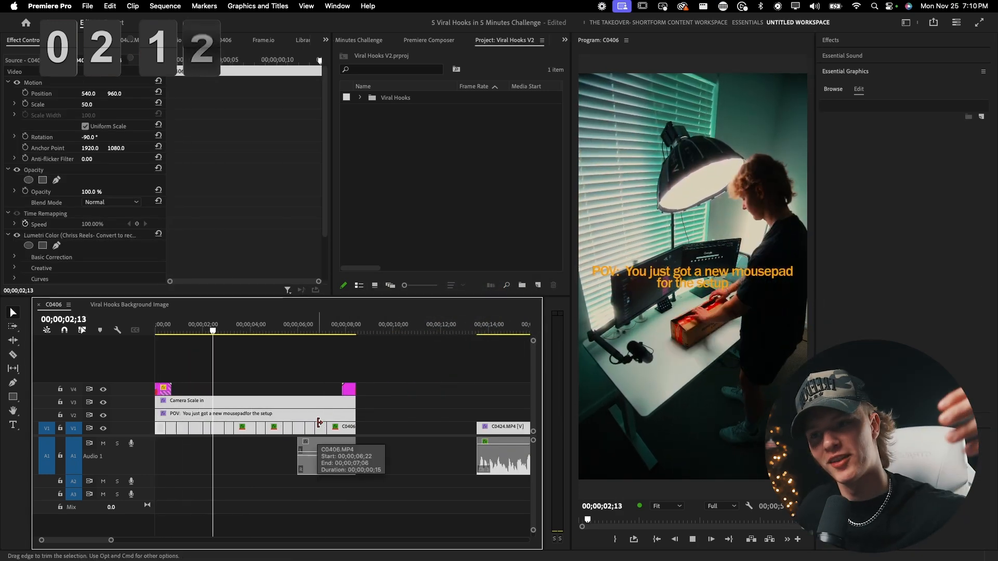
key("minus")
key("shift+Delete")
key("Home")
key("space")
- Undo the orange fill on the POV title and play the hook again
key("super+z")
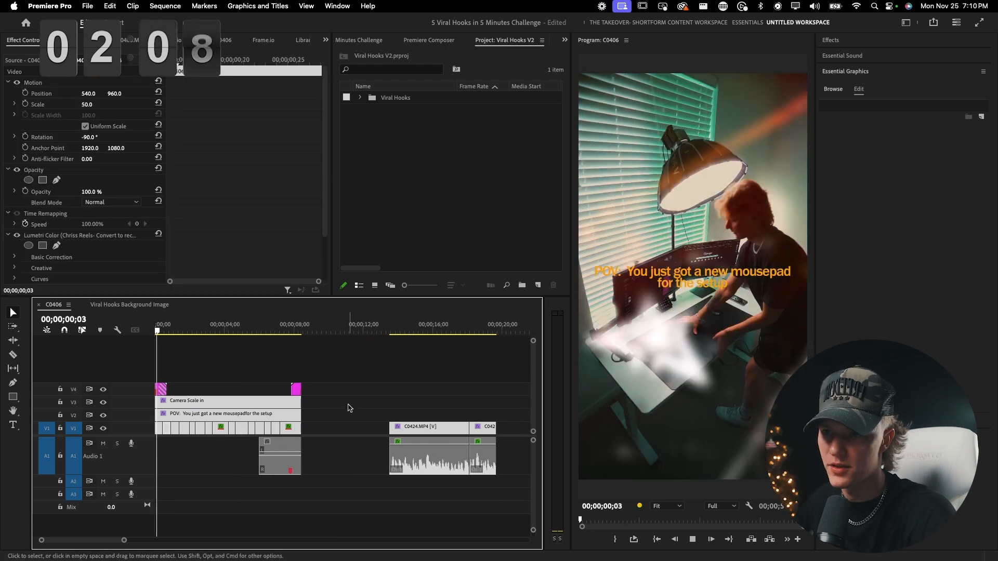
key("space")
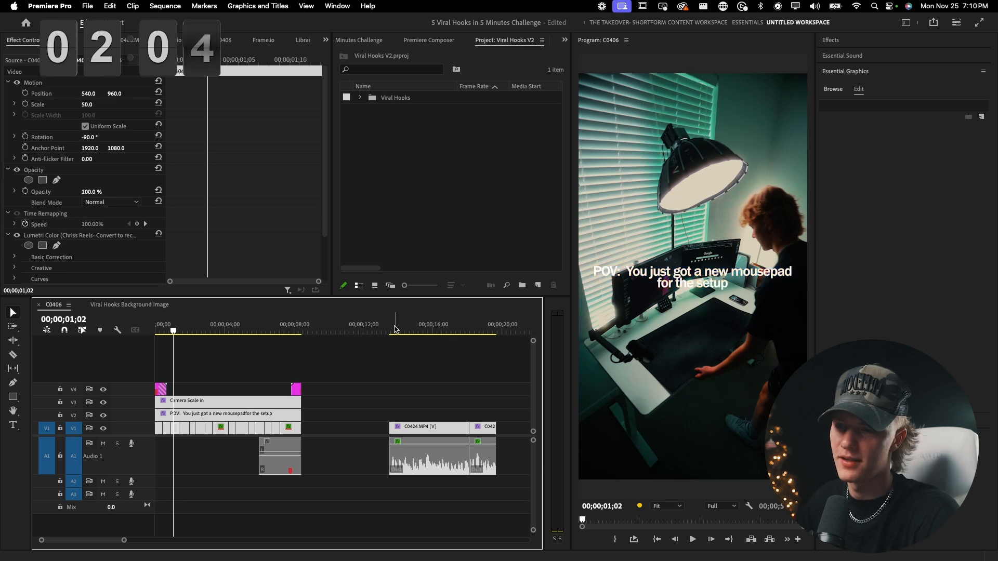
key("space")
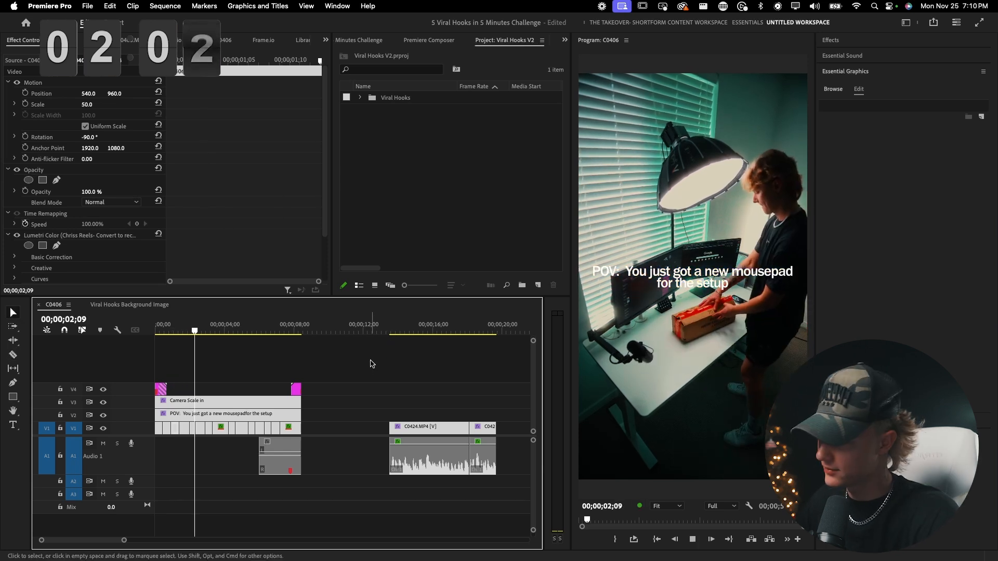
- Play the C0424.MP4 talking-head footage that follows the POV hook, starting just before the clip
left_click(384, 327)
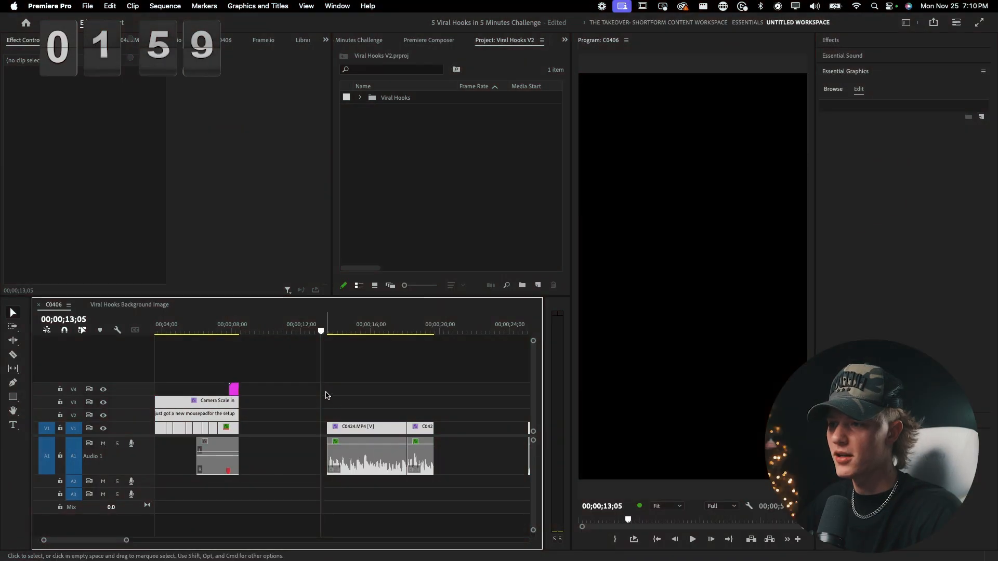
scroll(307, 364, "right", 2)
key("space")
key("space")
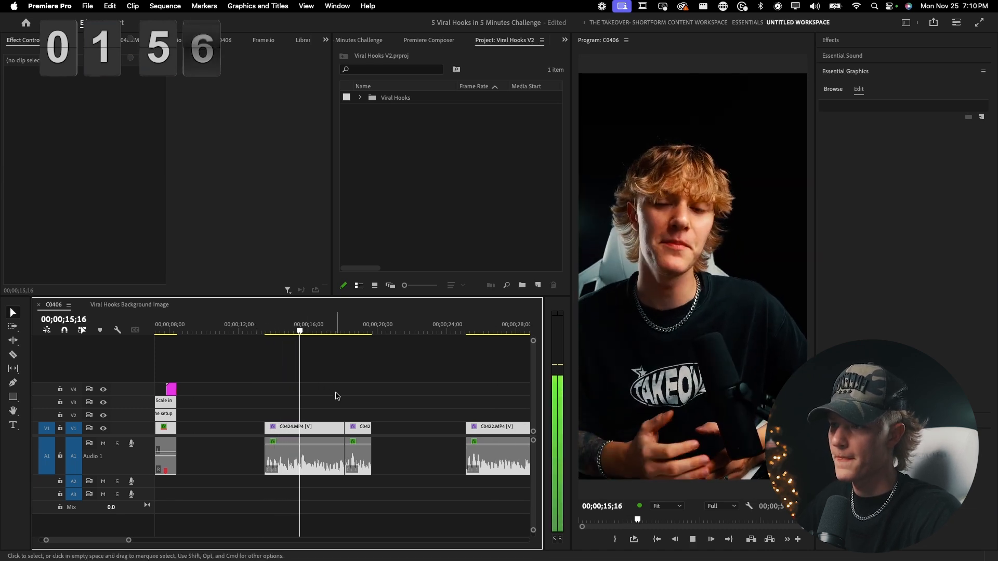
key("space")
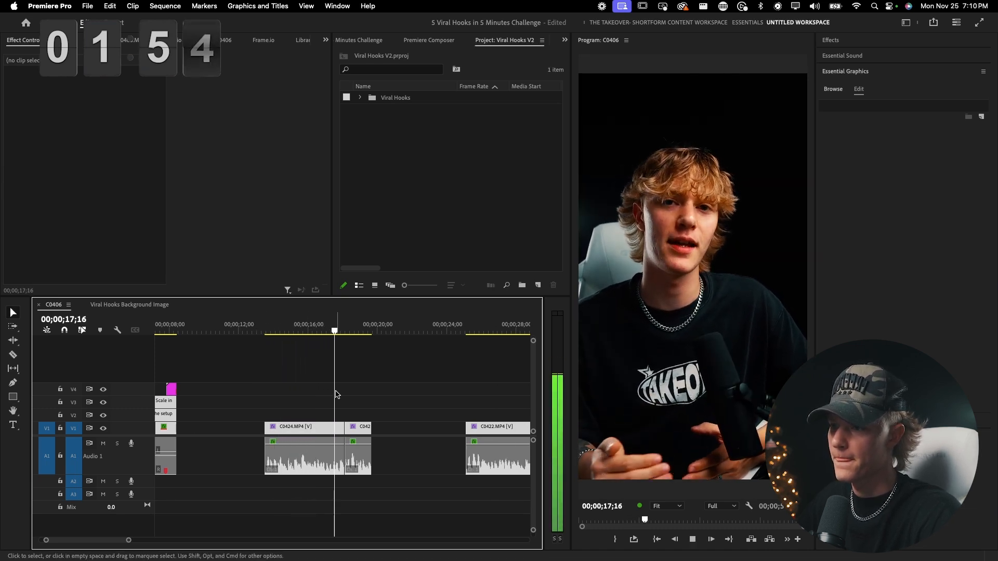
- Preview the hook templates after the POV one in the Viral Hooks Background Image sequence to find one for the talking-head clip
left_click(142, 307)
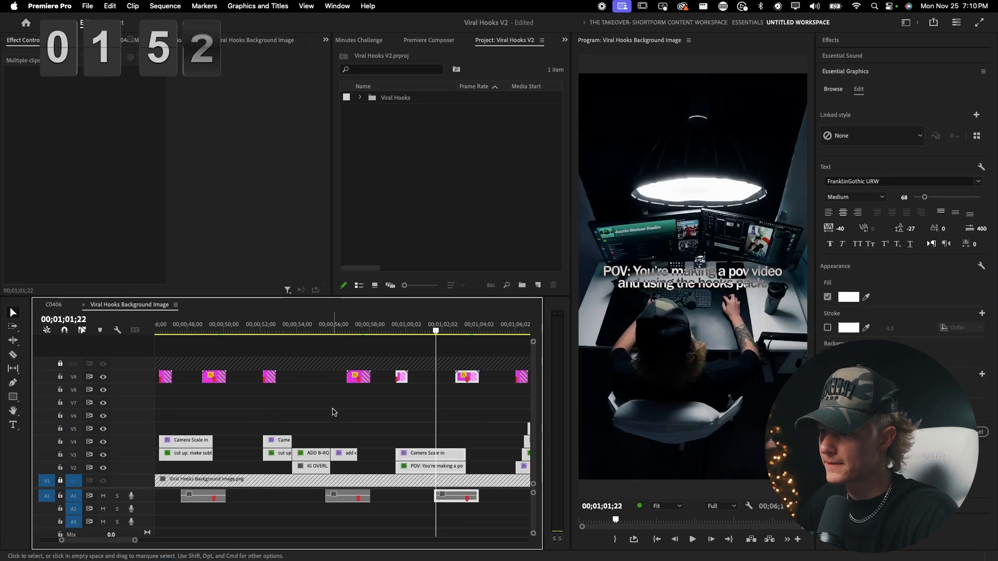
key("minus")
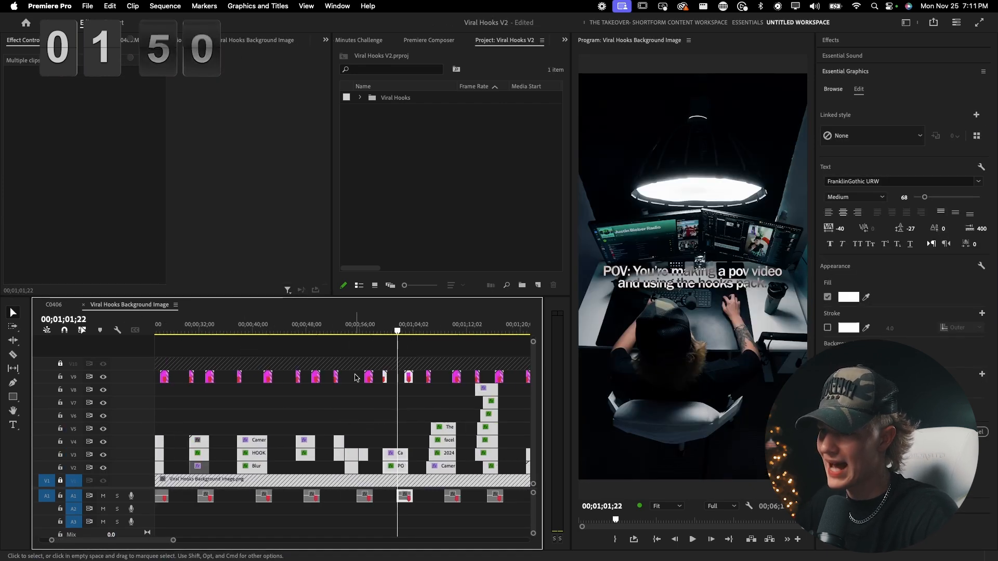
left_click(430, 327)
key("space")
scroll(416, 409, "right", 2)
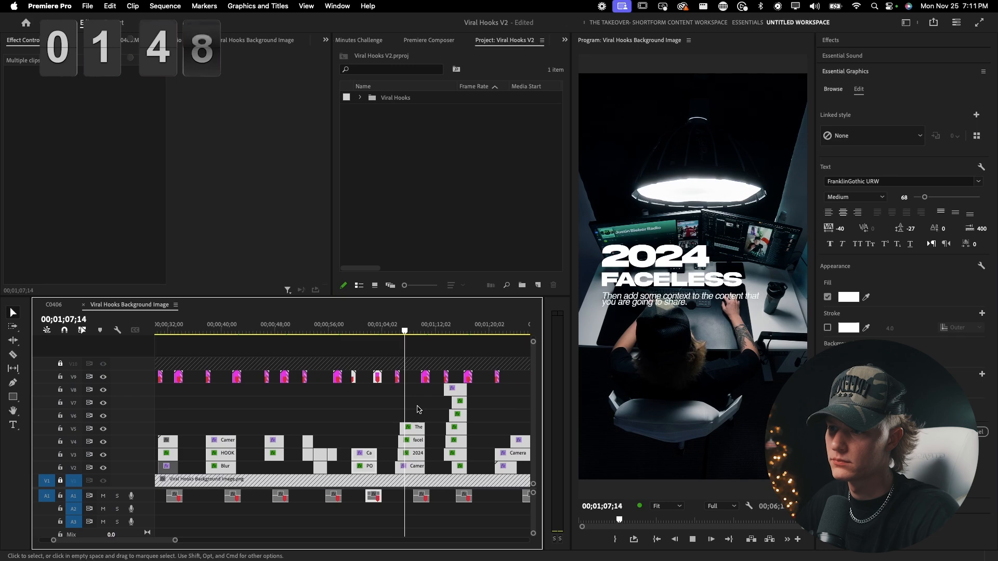
left_click(440, 331)
key("space")
scroll(439, 425, "right", 4)
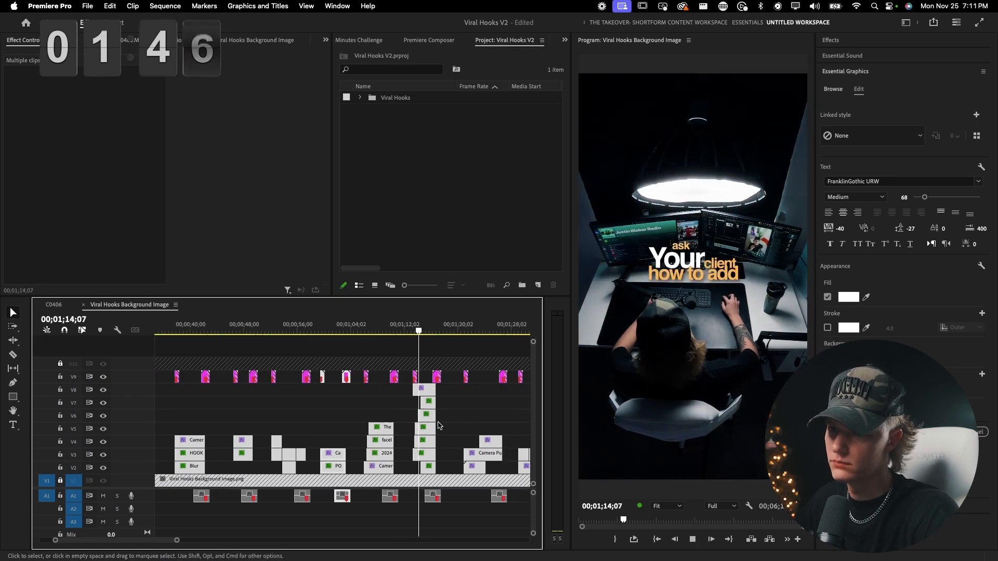
scroll(433, 426, "down", 3)
key("space")
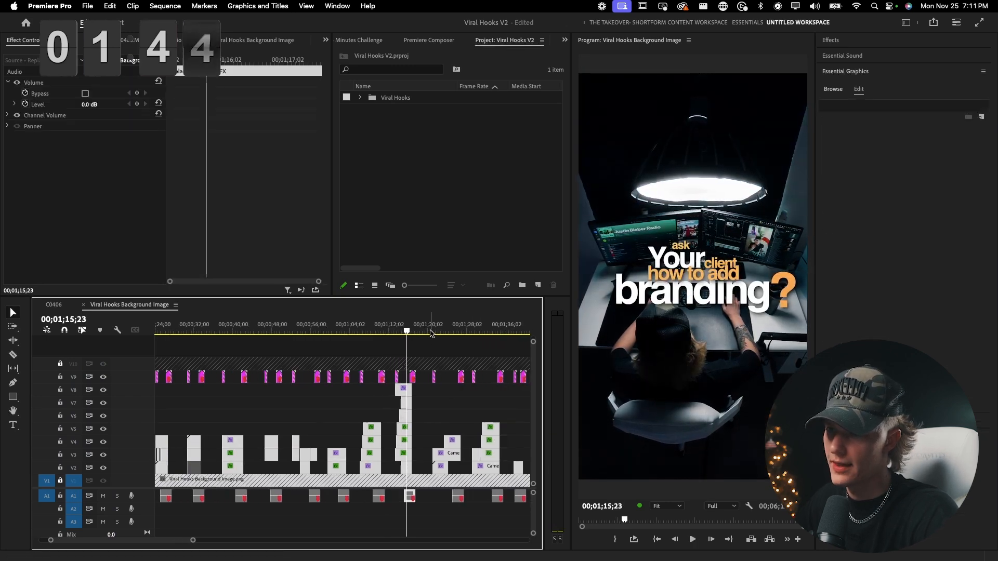
left_click(430, 331)
key("space")
key("c")
scroll(414, 436, "up", 3)
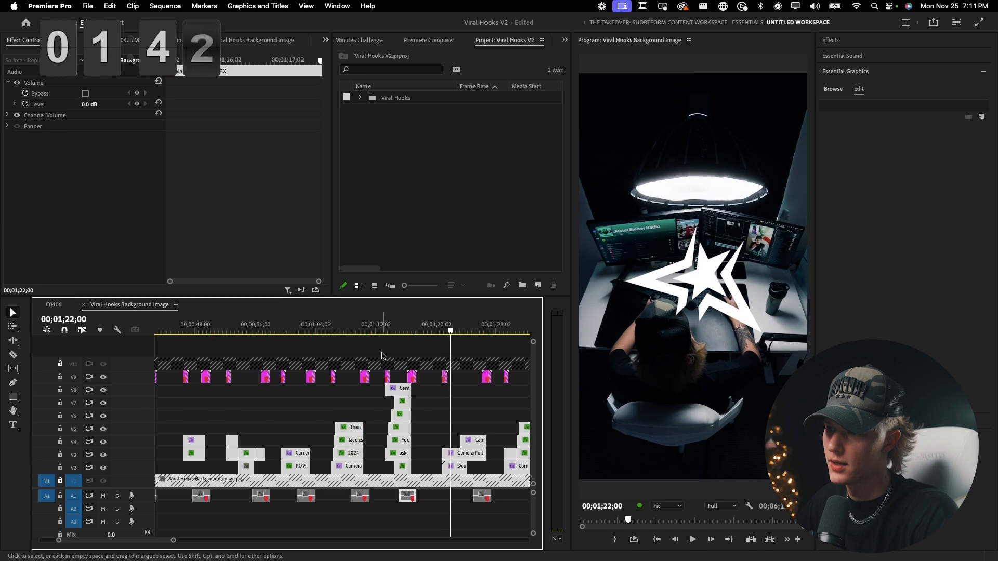
- Try to paste the "ask Your client how to add branding?" hook template onto the C0424.MP4 footage in C0406, and undo the paste
key("v")
left_click(382, 331)
scroll(401, 433, "up", 2)
key("space")
left_click_drag(443, 376, 374, 510)
left_click_drag(271, 329, 265, 330)
key("super+v")
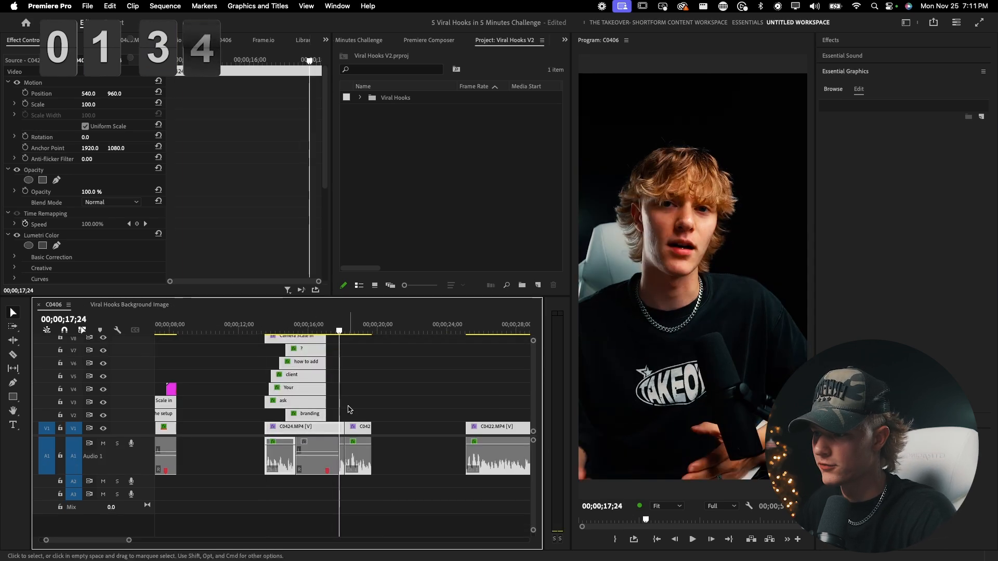
key("super+z")
left_click(227, 330)
scroll(224, 414, "down", 5)
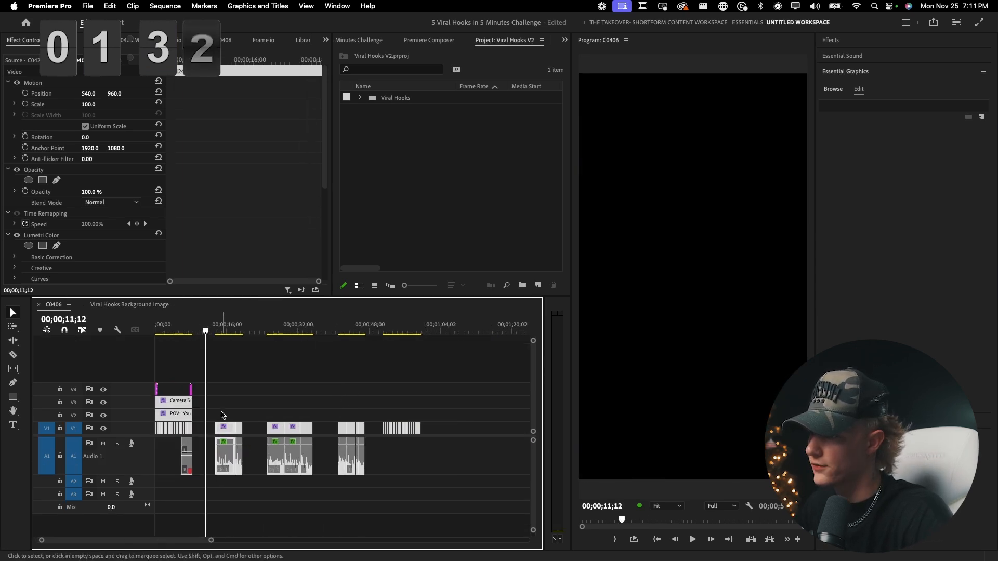
- Stack the template timeline below C0406 and copy the "ask Your client how to add branding?" template above the first C0424.MP4 clip
left_click_drag(124, 305, 127, 527)
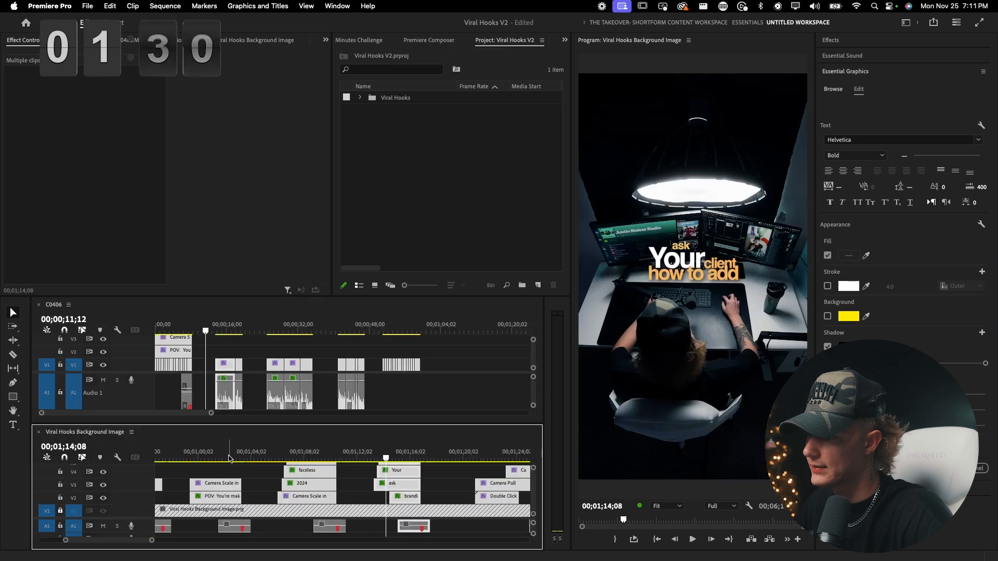
left_click_drag(148, 297, 148, 132)
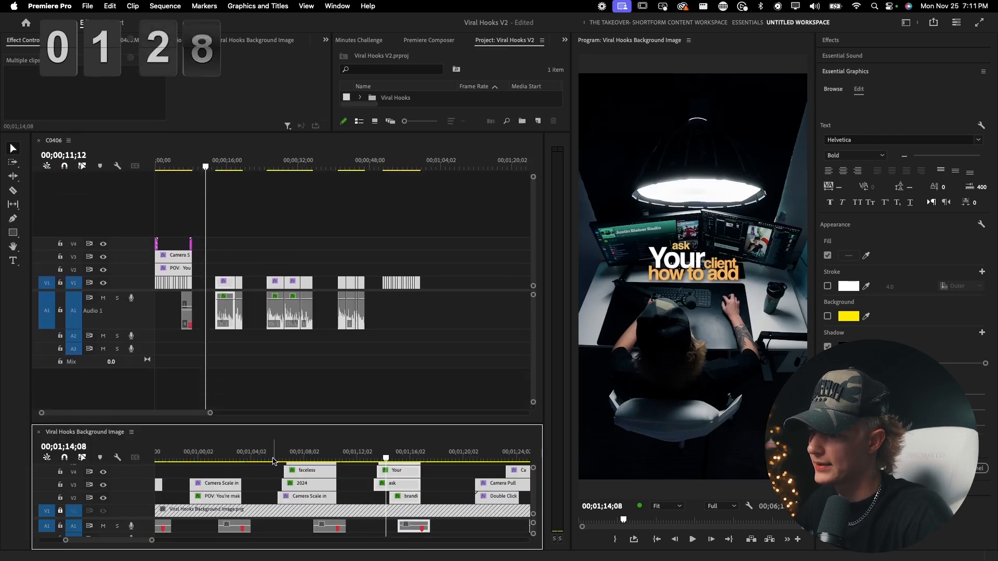
left_click_drag(402, 502, 224, 341)
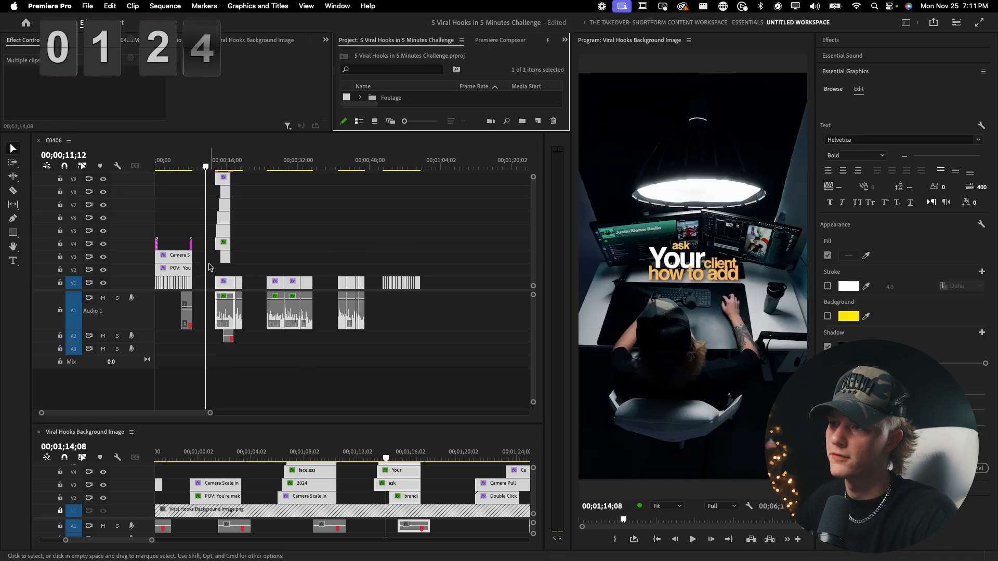
scroll(211, 264, "up", 5)
key("grave")
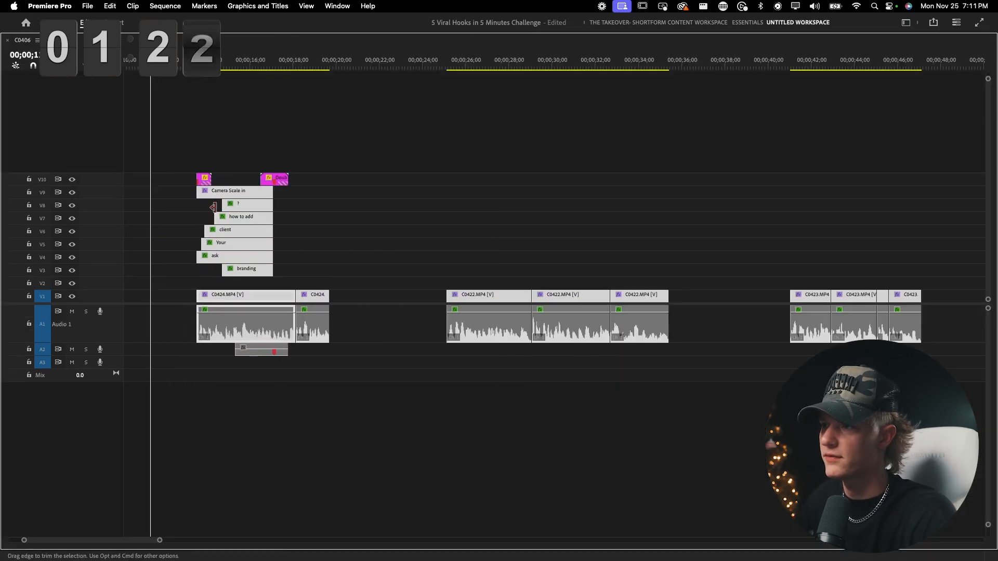
- Extend the template's text and camera layers to the first C0424.MP4 clip's end, and shift the closing transition and sound effect to that cut
mouse_move(198, 183)
left_mouse_down()
mouse_move(304, 276)
mouse_move(374, 272)
mouse_move(295, 274)
mouse_move(310, 274)
left_mouse_up()
scroll(207, 266, "up", 3)
mouse_move(431, 196)
left_mouse_down()
mouse_move(400, 243)
mouse_move(476, 270)
left_mouse_up()
left_click_drag(411, 182, 477, 187)
left_click_drag(410, 355, 453, 349)
key("grave")
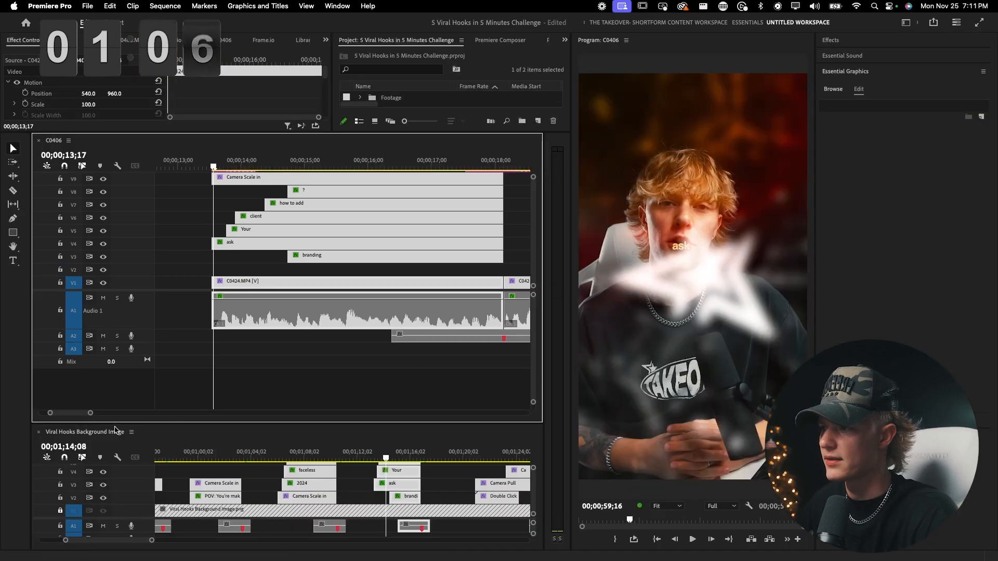
- Group the Viral Hooks Background Image timeline with C0406 in one panel and reduce that panel's height
left_click_drag(111, 432, 76, 157)
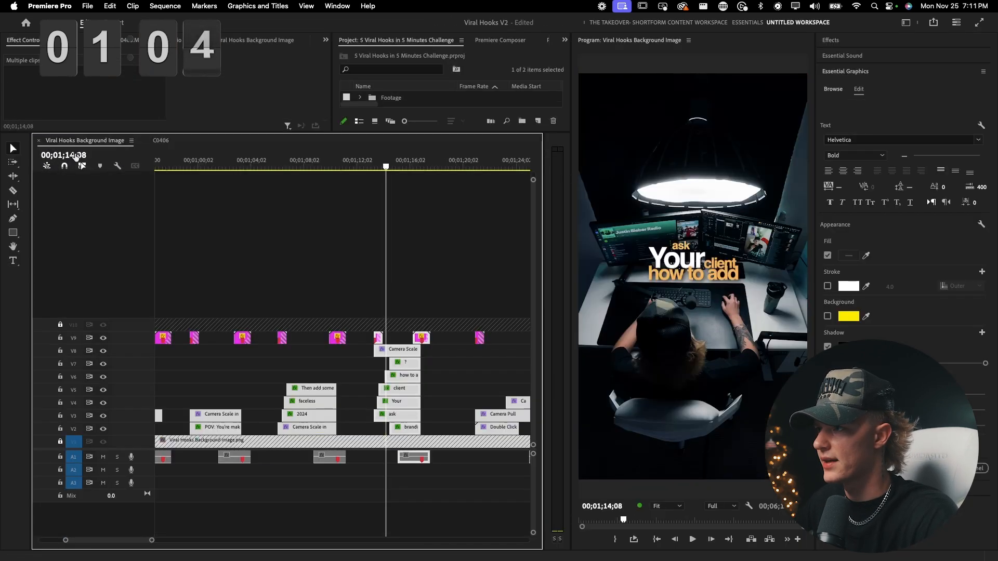
left_click(160, 140)
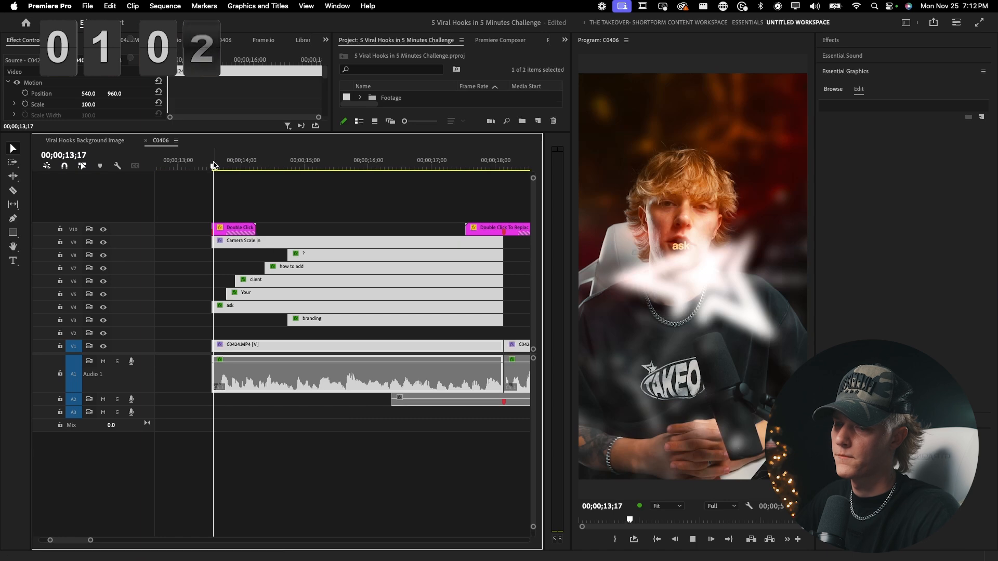
key("space")
left_click_drag(197, 134, 239, 305)
- Play the start of the C0424.MP4 hook repeatedly to check the template words against the speech
key("space")
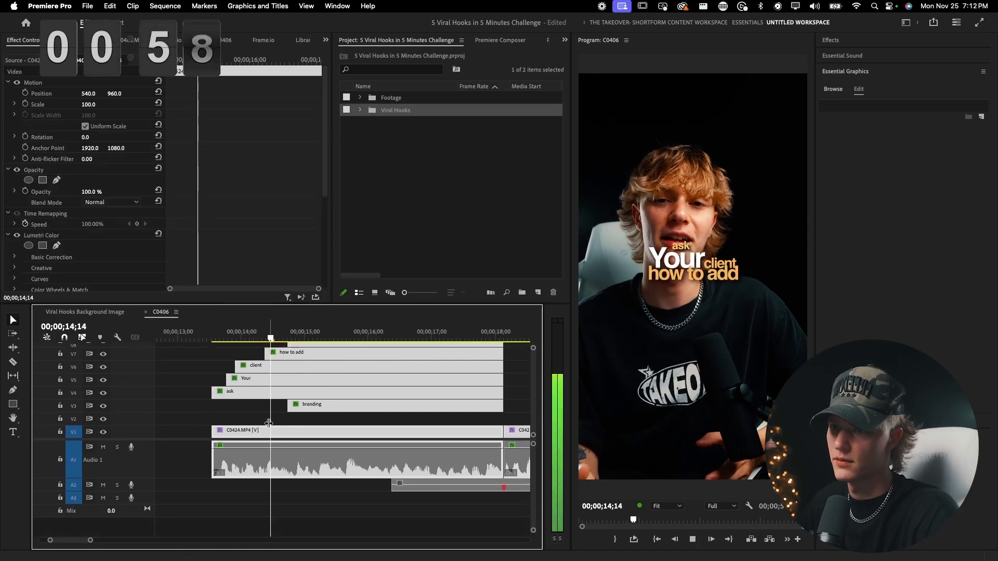
scroll(257, 406, "up", 1)
key("space")
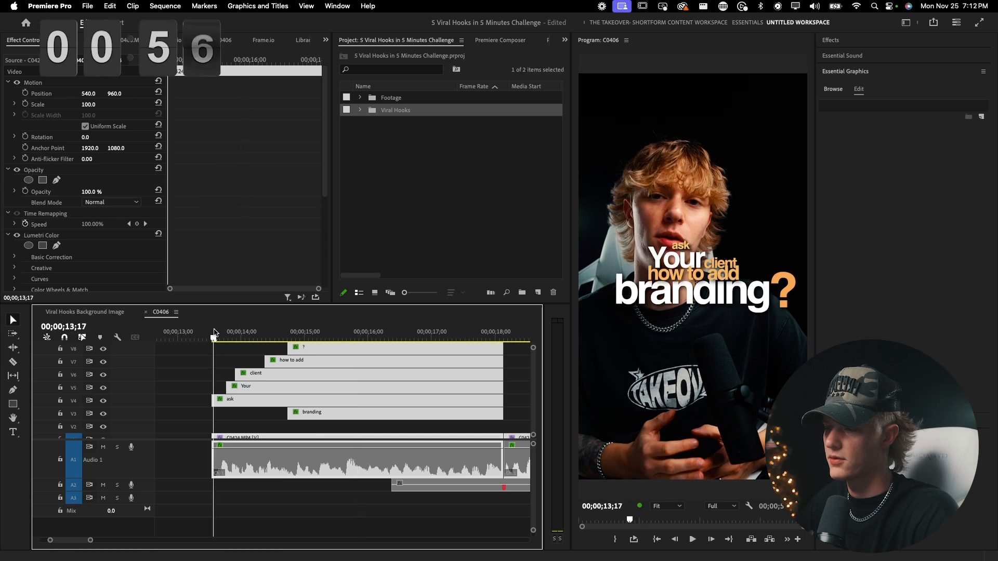
left_click(215, 332)
key("space")
key("space")
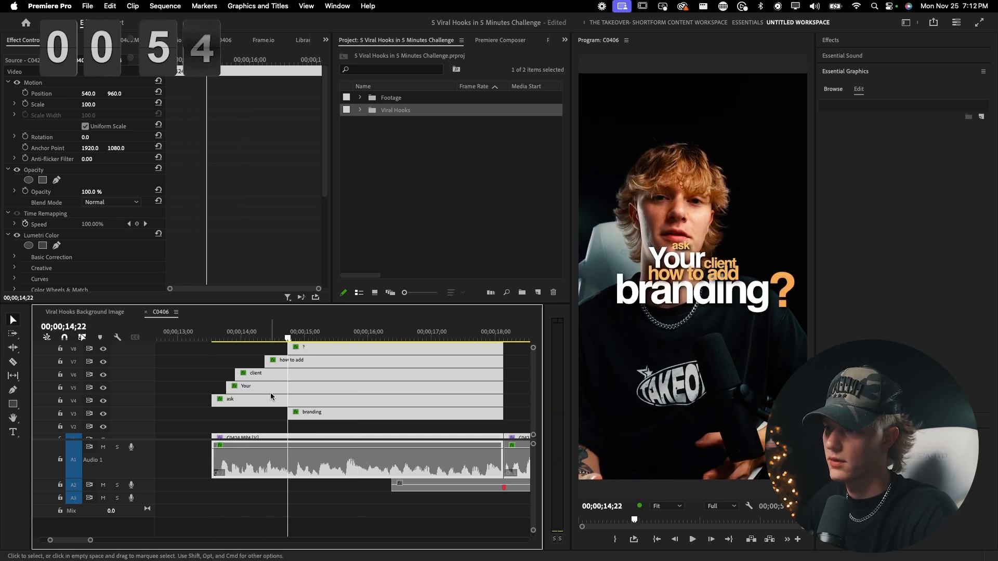
left_click(250, 335)
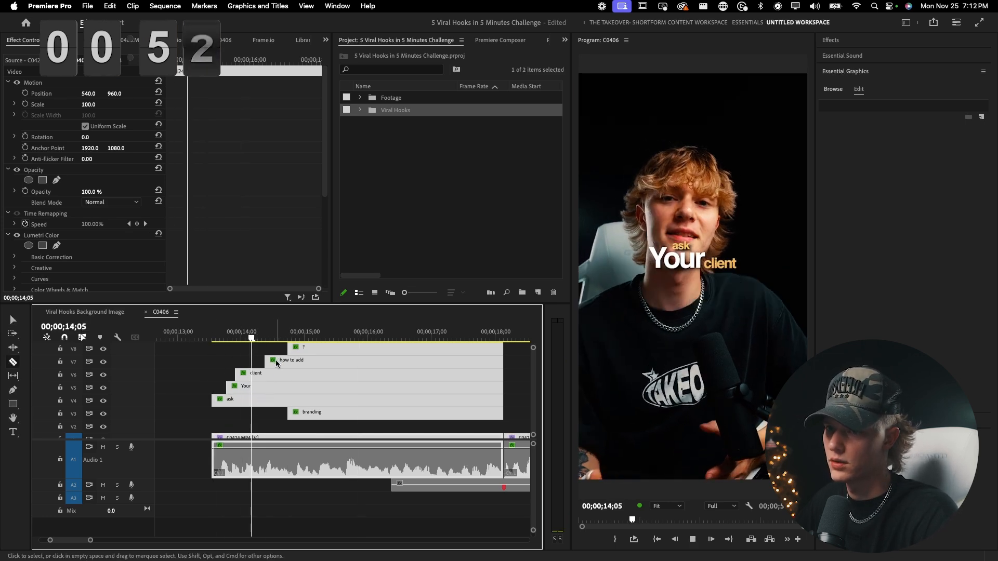
key("space")
key("space")
- Delete the "branding" and "?" text layers from the template over C0424.MP4
scroll(295, 372, "up", 1)
scroll(295, 371, "up", 1)
left_click_drag(292, 364, 225, 337)
key("Delete")
left_click(331, 368)
key("Delete")
- Replace the template words "ask", "Your", "client" and "how to add" with "short", "form", "content" and "editors"
left_click(251, 416)
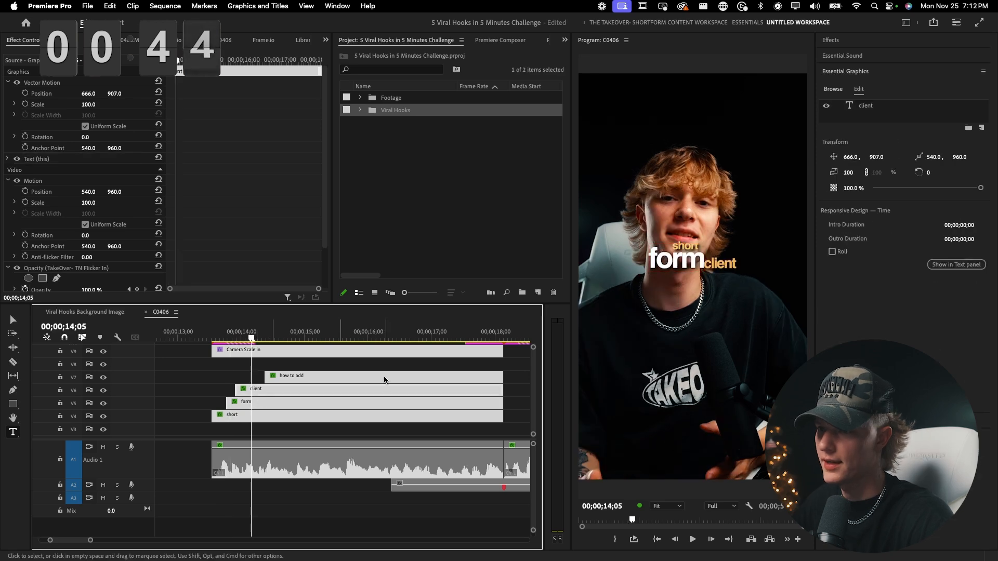
left_click(699, 273)
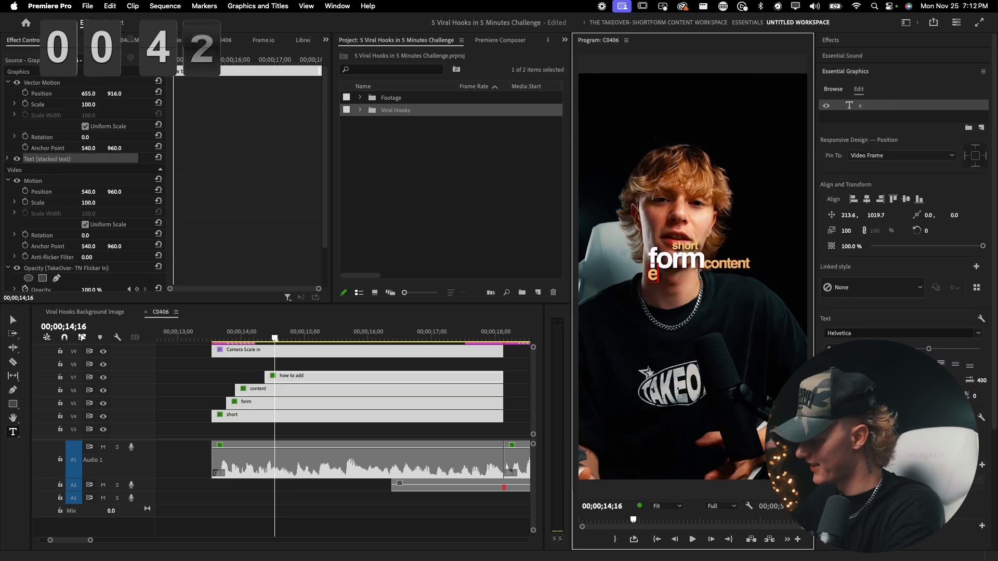
left_click(330, 365)
- Play the hook from just before the C0424.MP4 clip to judge how long the "short form content editors" text should last
left_click(203, 336)
key("c")
key("v")
key("space")
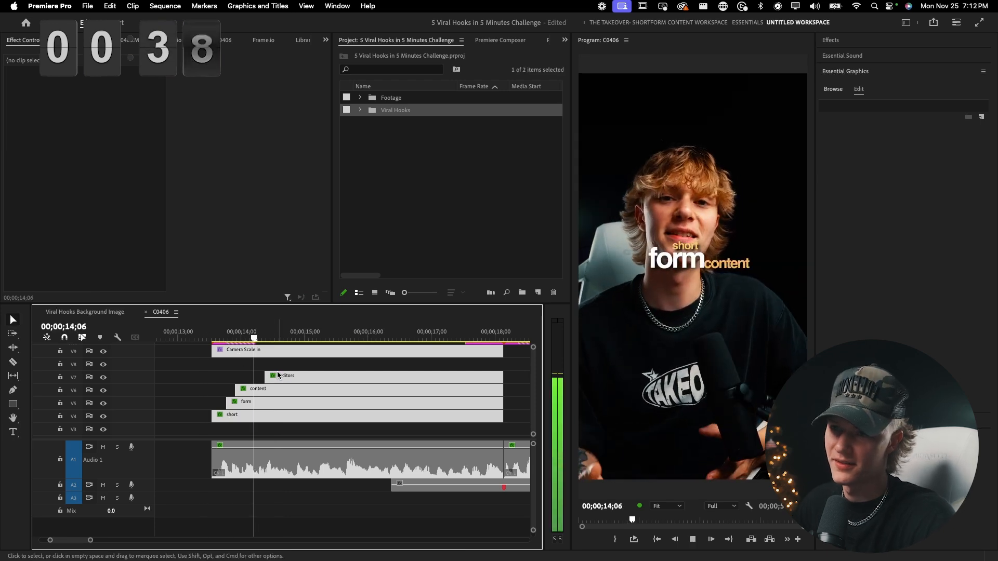
scroll(278, 376, "down", 2)
key("space")
left_click(229, 332)
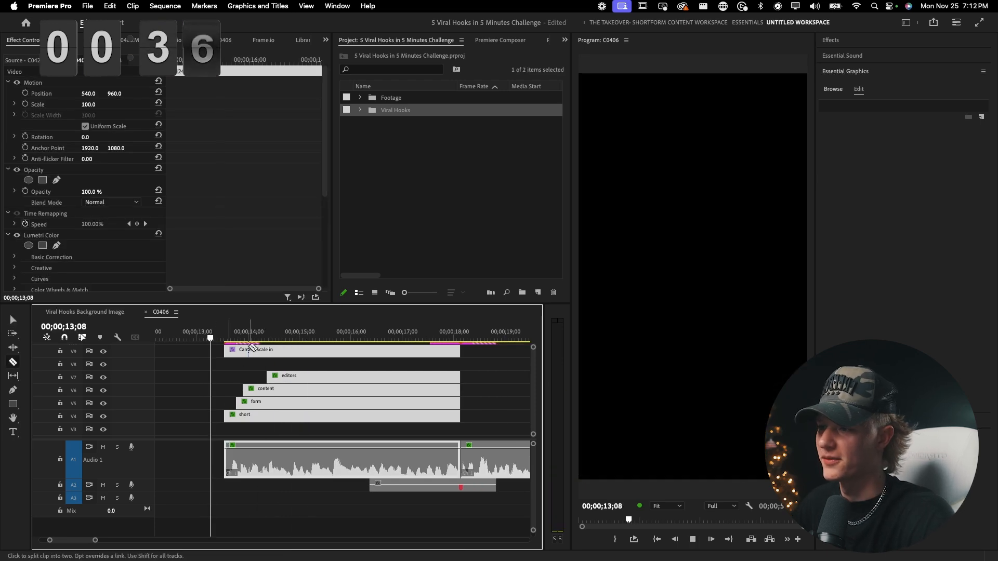
key("space")
key("space")
- Trim the four "short form content editors" text layers so they all end shortly after 00;00;15;00
left_click_drag(491, 371, 299, 418)
left_click_drag(460, 415, 310, 415)
key("c")
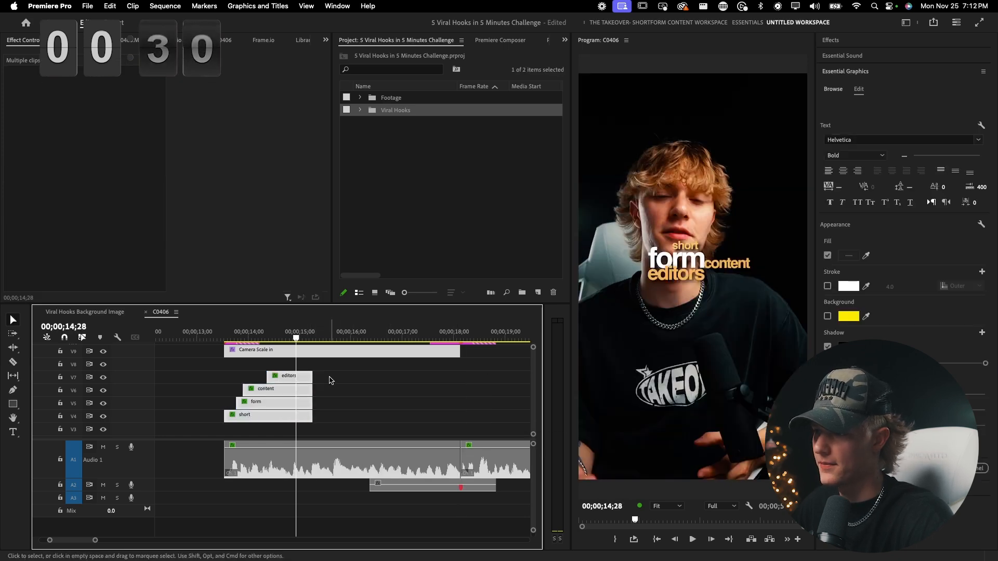
- Nest the four text layers and set the nest's scale to 135 and its vertical position to 1254
right_click(295, 380)
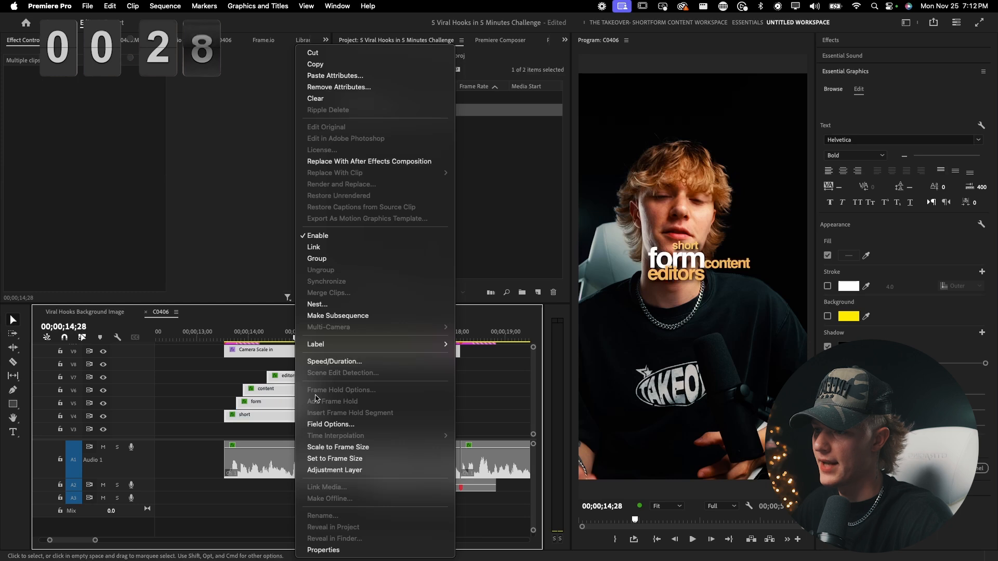
left_click(317, 304)
left_click_drag(114, 94, 171, 94)
left_click_drag(83, 105, 122, 96)
left_click(350, 404)
- Apply the TakeOver- 2. Slide Down Out preset to Nested Sequence 01
left_click(836, 40)
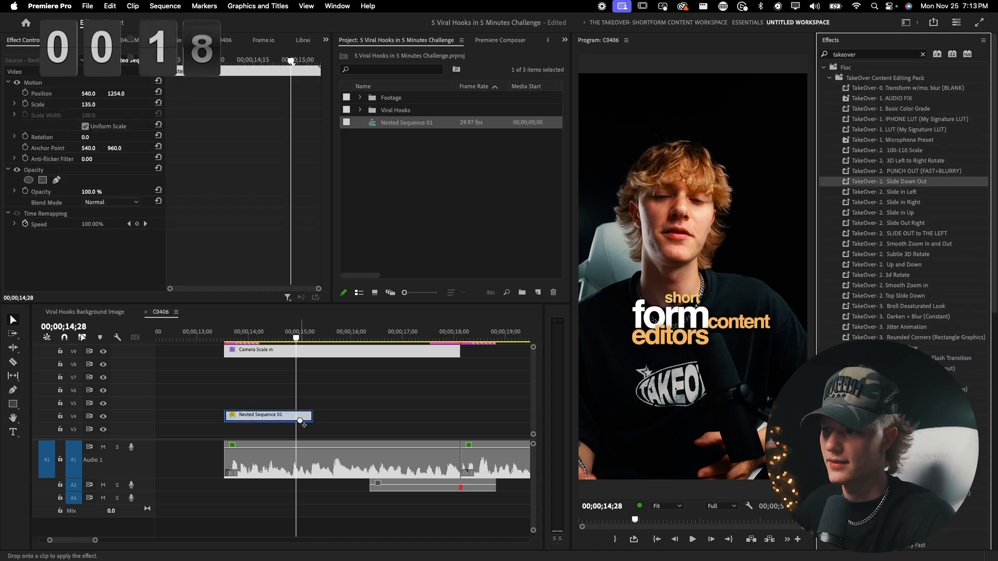
left_click_drag(299, 426, 299, 426)
left_click(306, 374)
- Play the hook from the clip's start to check the nested text's slide-out and find the spot for the next title
key("Up")
key("space")
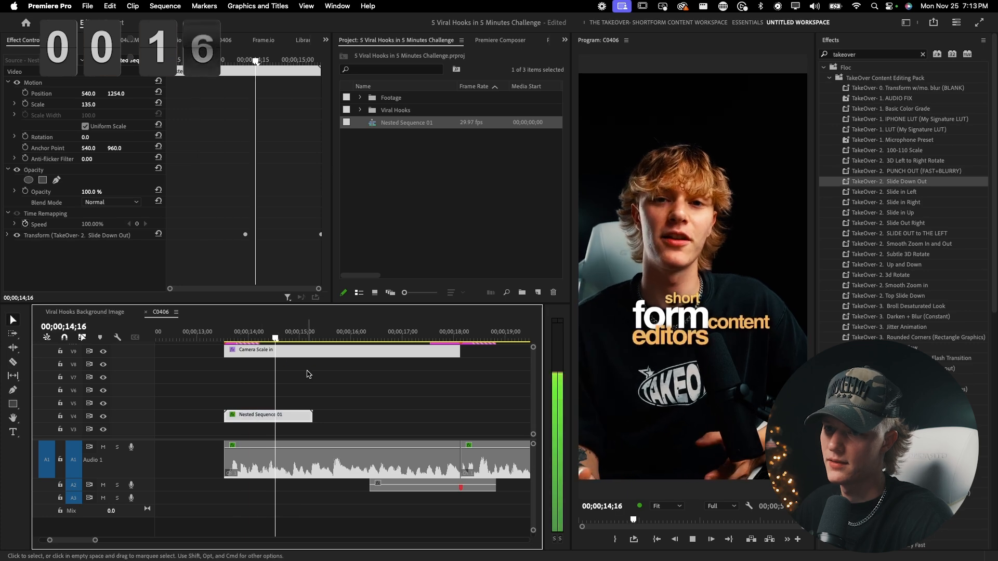
key("space")
key("c")
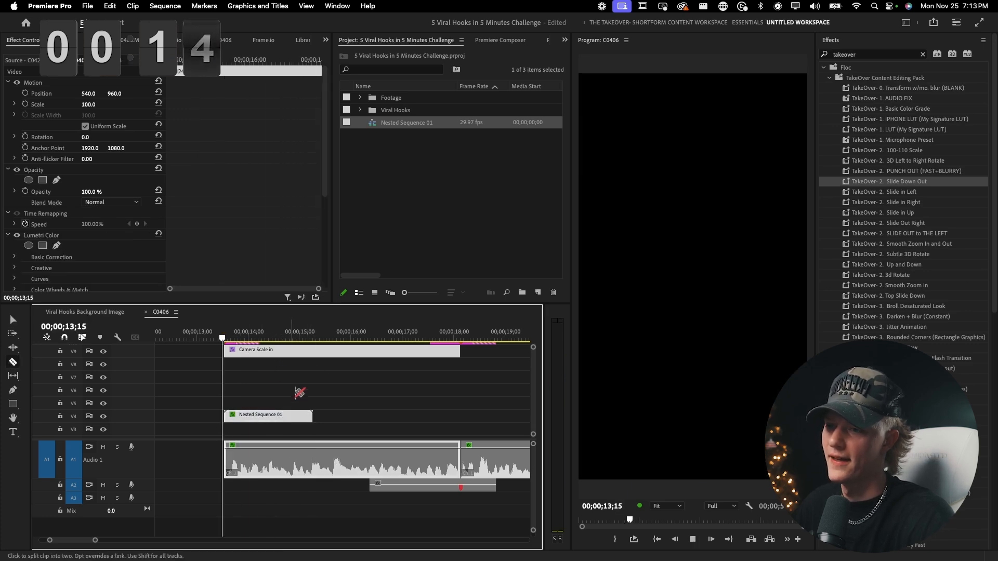
key("v")
scroll(314, 404, "down", 2)
left_click(368, 409)
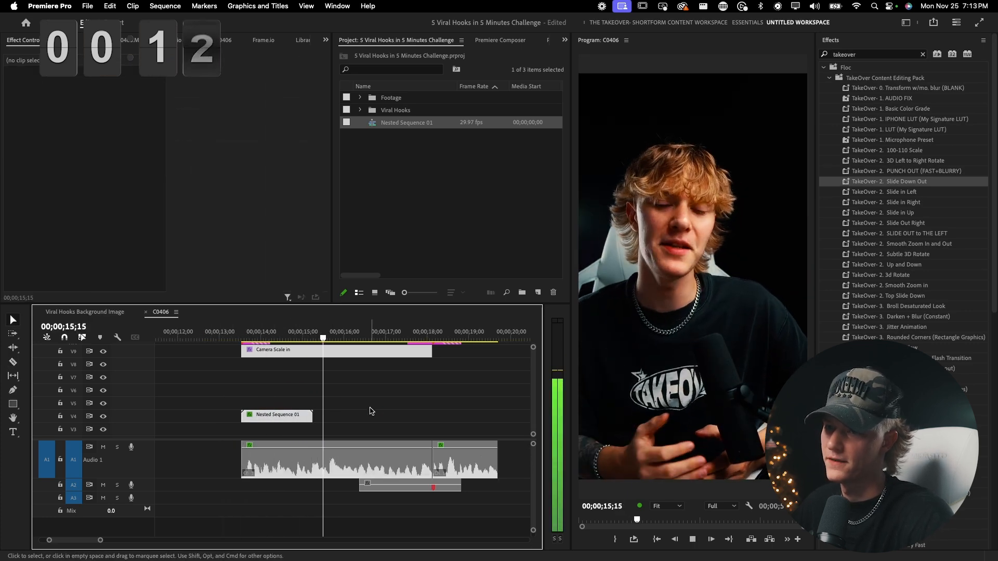
key("space")
- Add a "BOGO" text title over the C0424.MP4 footage at 00;00;16;17
left_click(13, 431)
left_click(680, 333)
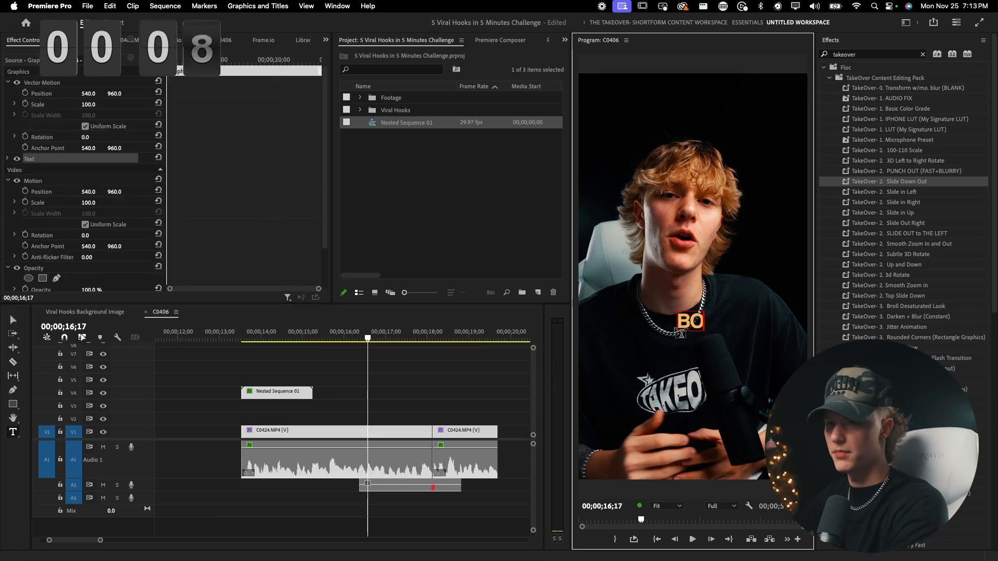
scroll(99, 244, "down", 2)
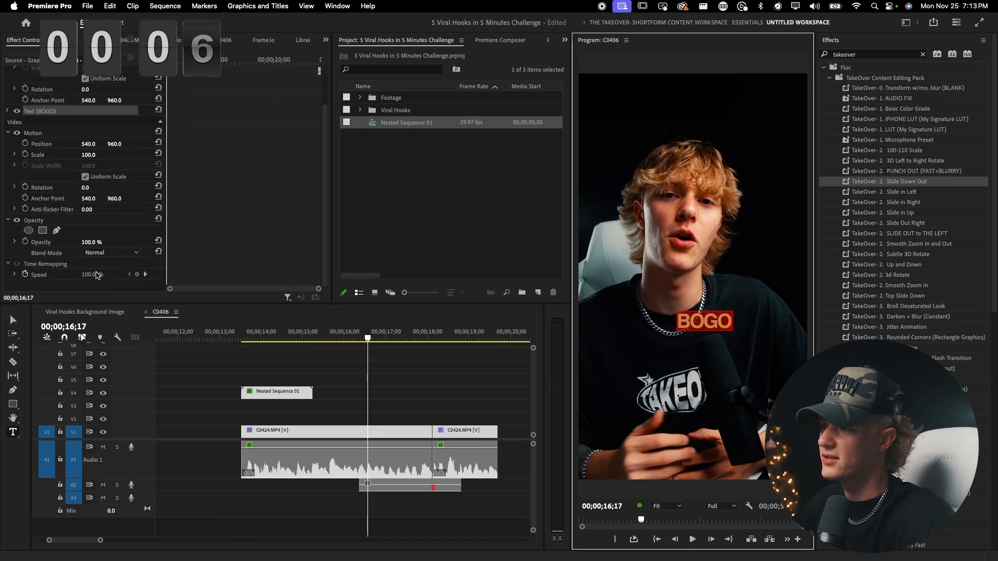
- Set the BOGO title's font to Akira Expanded, centre it in the frame and enlarge it
left_click(842, 41)
left_click(853, 87)
left_click(855, 72)
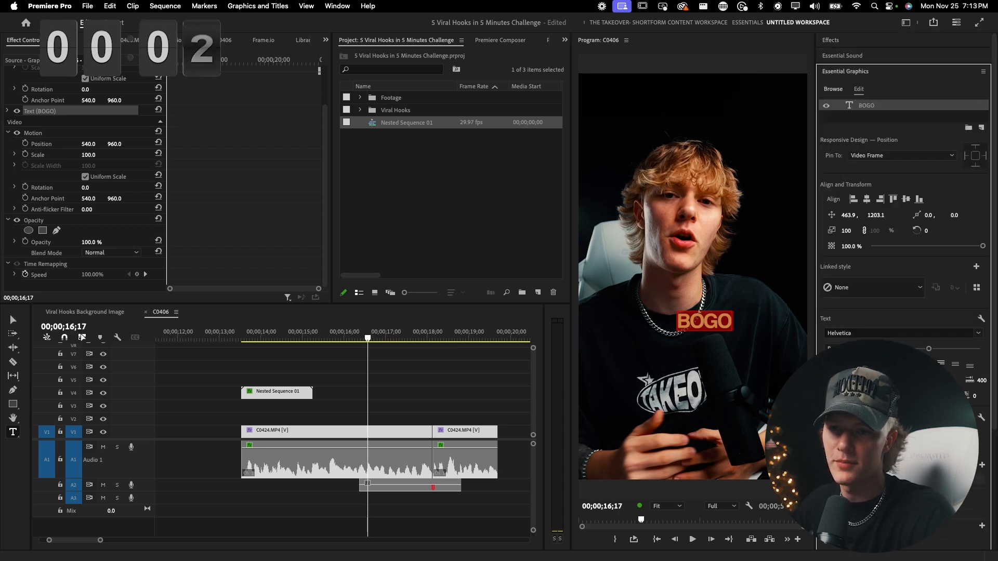
left_click(882, 335)
type("akir")
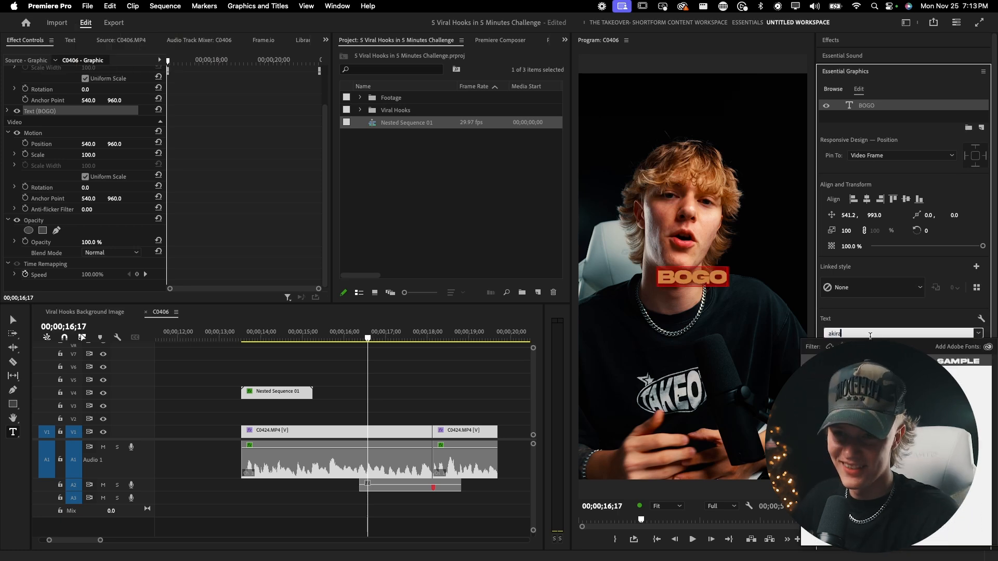
type("a")
key("Return")
left_click_drag(928, 348, 936, 349)
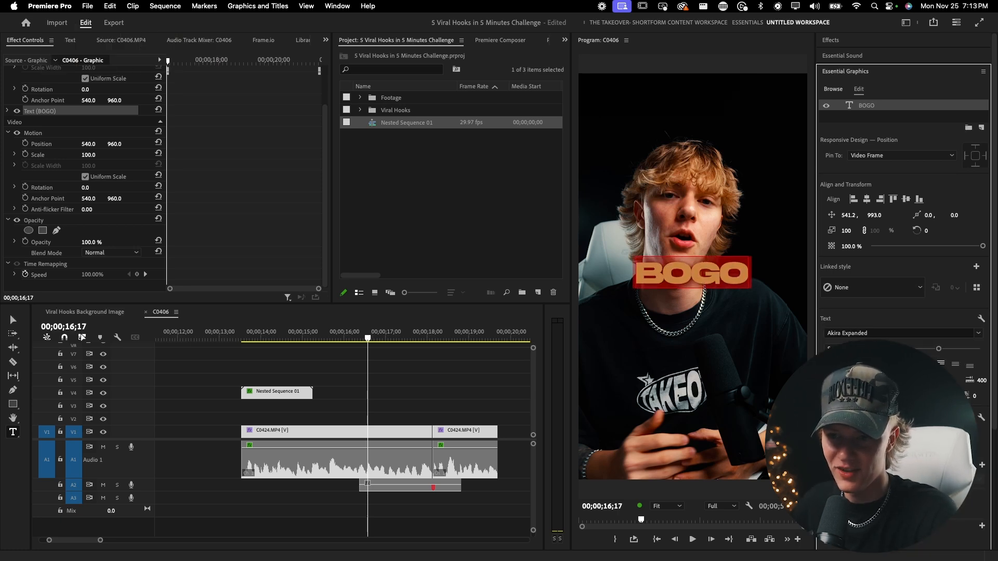
- Fill the BOGO title white, lower it onto the chest and start its clip where Nested Sequence 01 ends
left_click(842, 434)
left_click_drag(438, 346, 379, 370)
left_click(605, 225)
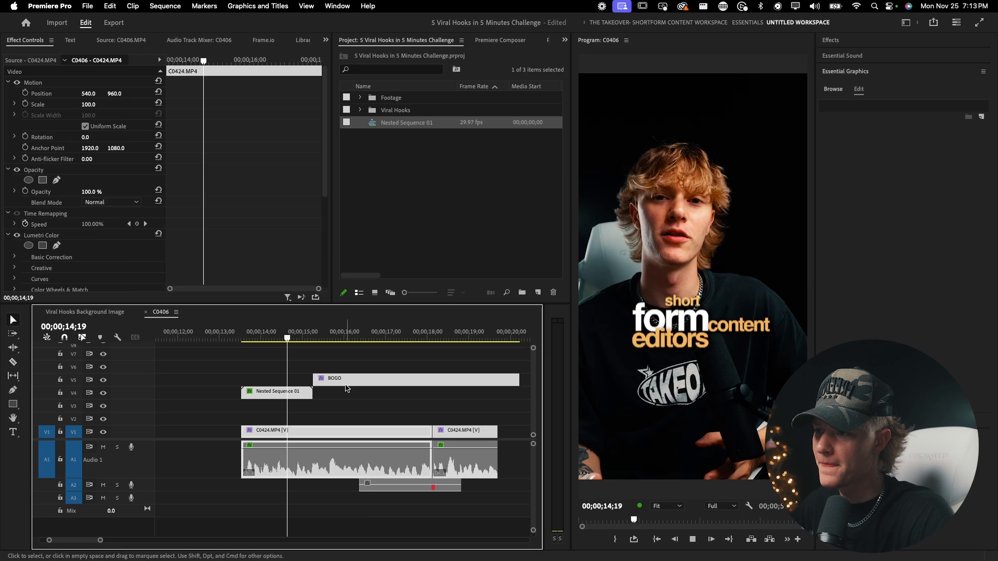
- Cut the BOGO title at the end of the first C0424.MP4 clip, delete the remainder, and shift the sound effect to that cut
key("space")
key("v")
left_click(436, 380)
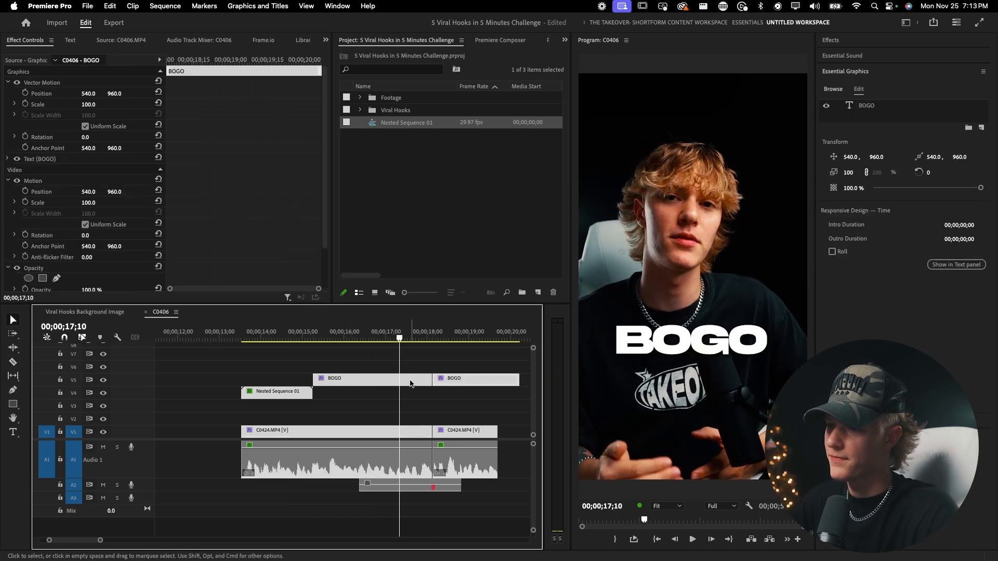
key("Delete")
left_click(410, 383)
left_click_drag(421, 479, 467, 488)
- Choose the TakeOver- 2. Slide in Up preset for the BOGO title and move the title to V2, starting before the nested text ends
left_click(410, 385)
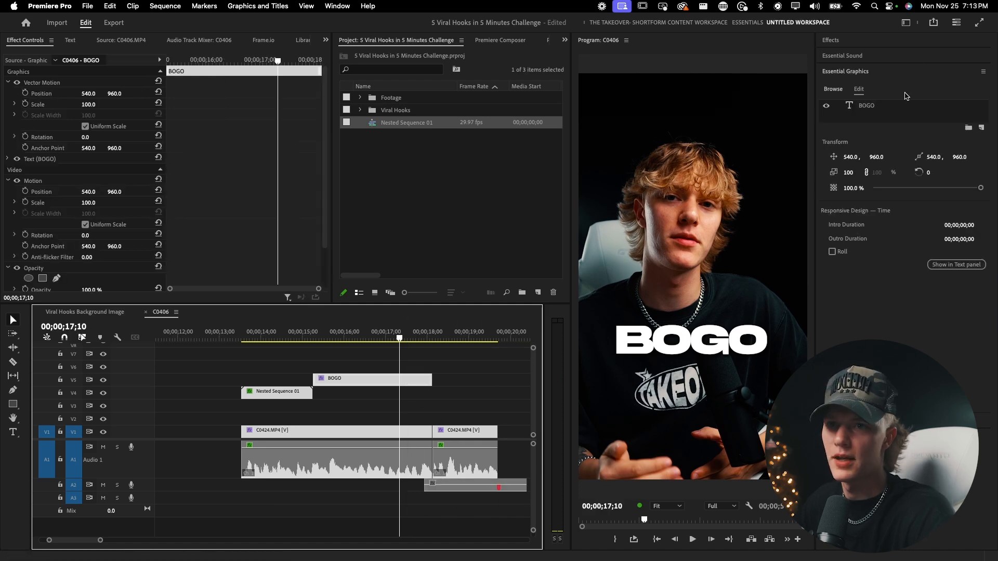
left_click(845, 43)
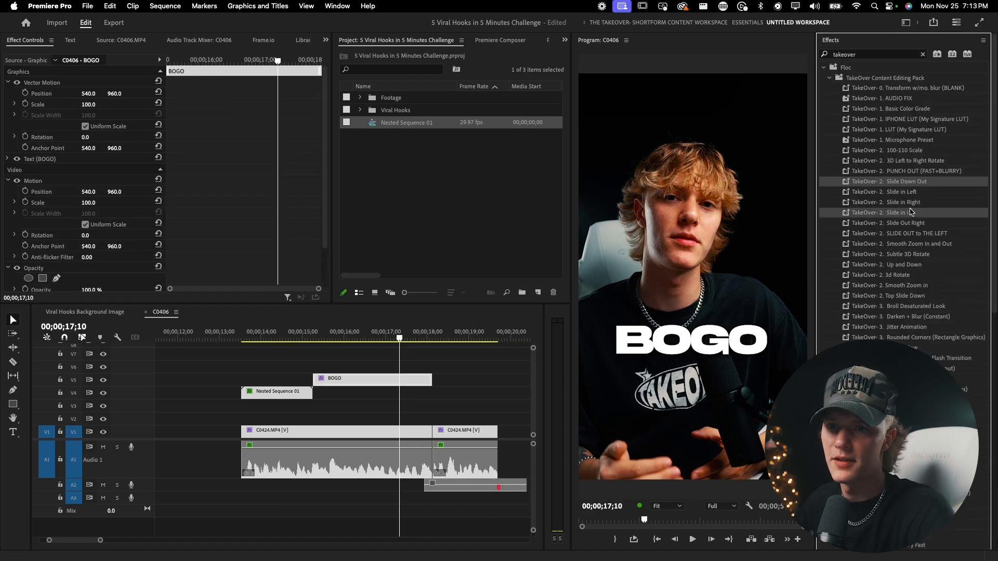
left_click_drag(993, 197, 995, 325)
scroll(898, 170, "up", 5)
left_click_drag(375, 383, 328, 417)
- Play the hook from before the BOGO title through the second C0424.MP4 clip to review the title's entrance and timing
left_click(282, 332)
key("space")
key("c")
left_click(286, 332)
key("space")
key("c")
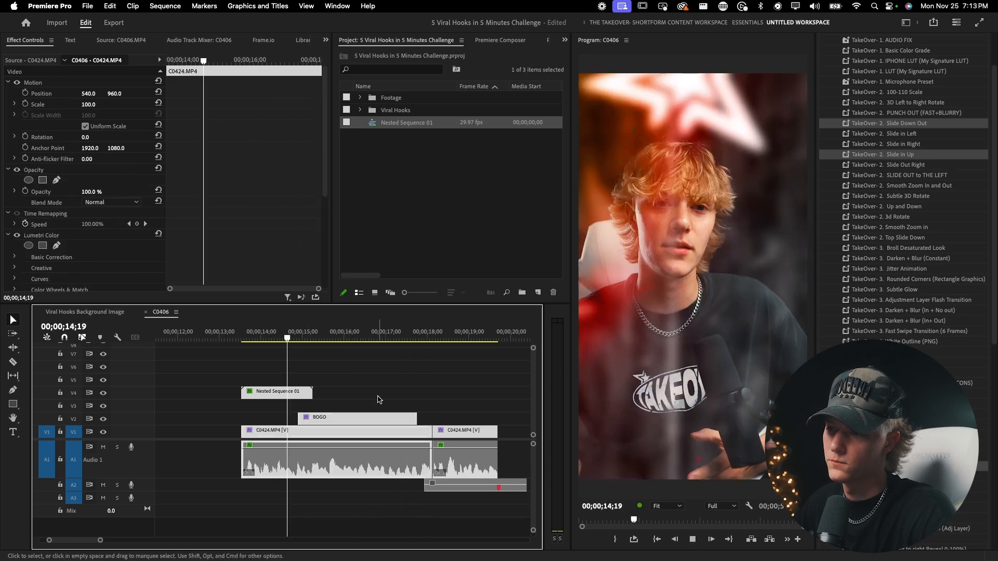
scroll(399, 404, "down", 1)
left_click(415, 408)
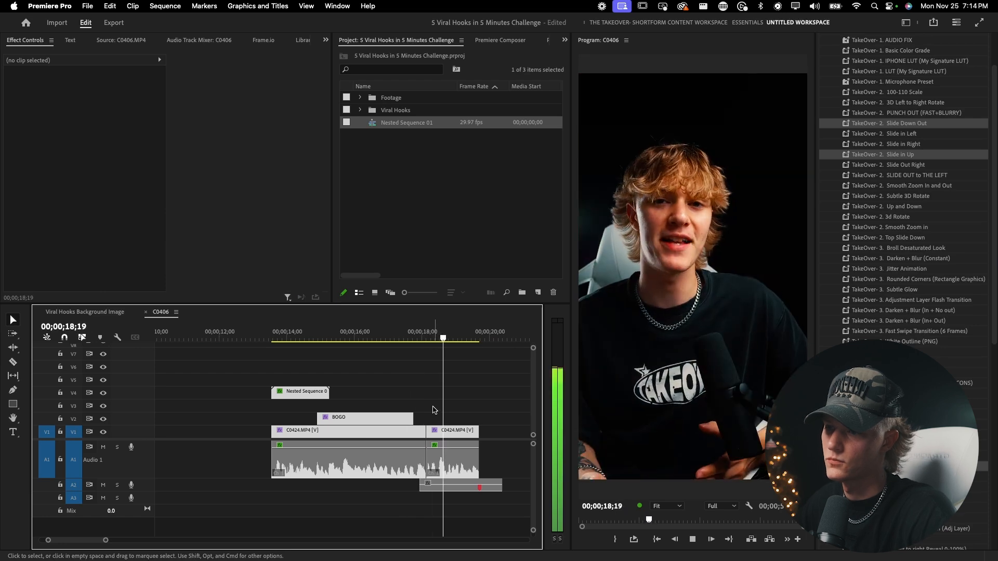
- Import takeoversite.mov from the Documents folder into the project
left_click(435, 430)
key("super+i")
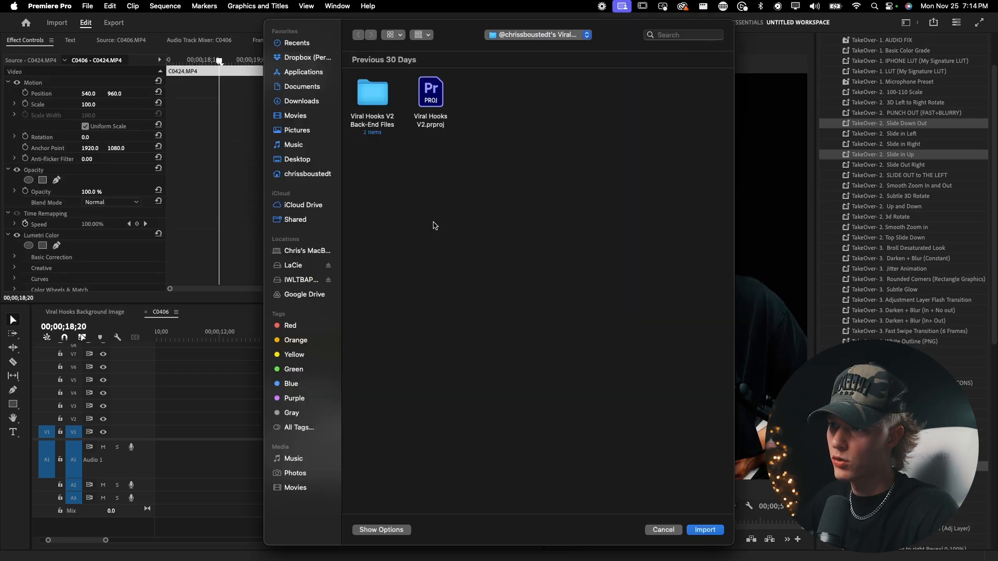
scroll(709, 287, "down", 5)
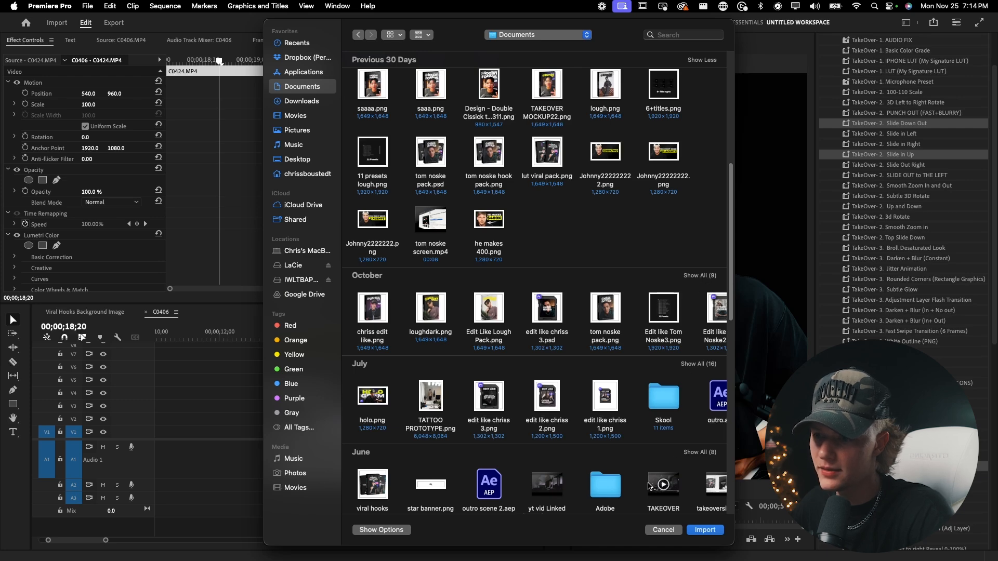
scroll(605, 431, "down", 3)
left_click(695, 371)
scroll(520, 395, "down", 3)
left_click(383, 392)
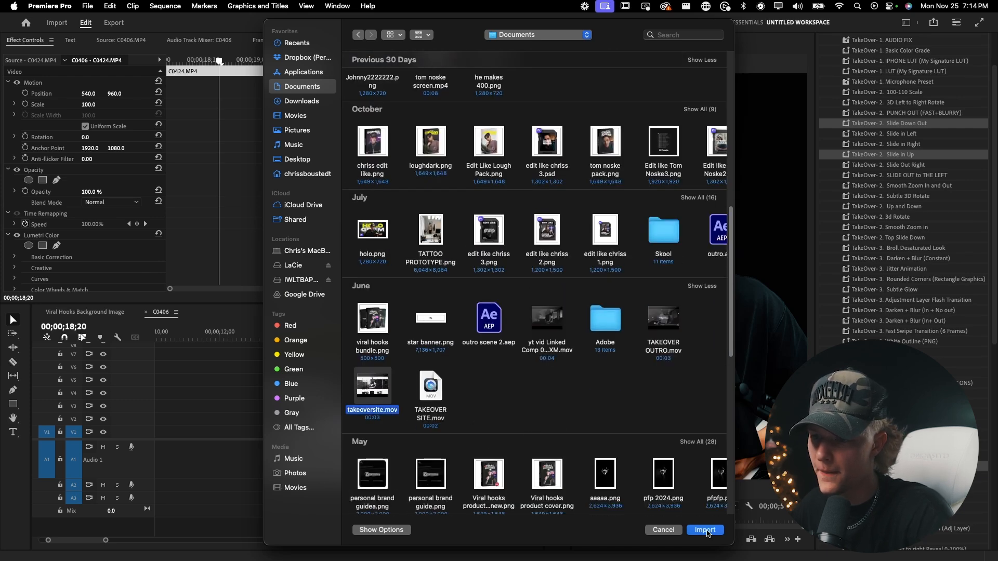
left_click(707, 530)
- Place takeoversite.mov on V3 over the end of the BOGO title, trim it to the second C0424.MP4 clip's start, and scale it to 174
left_click_drag(413, 216, 395, 405)
left_click(389, 337)
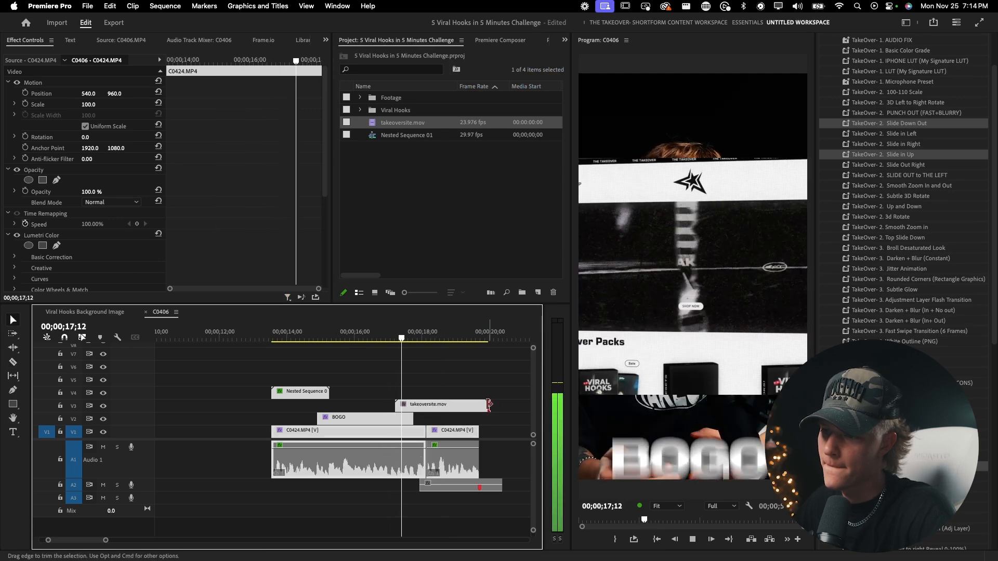
left_click_drag(487, 406, 425, 405)
left_click_drag(88, 104, 158, 104)
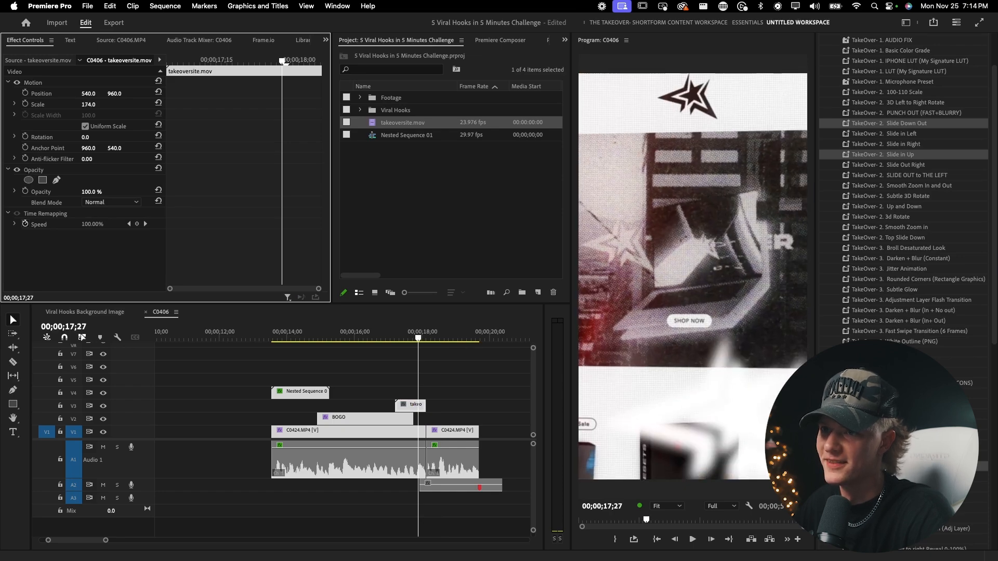
left_click(388, 331)
left_click(456, 401)
key("space")
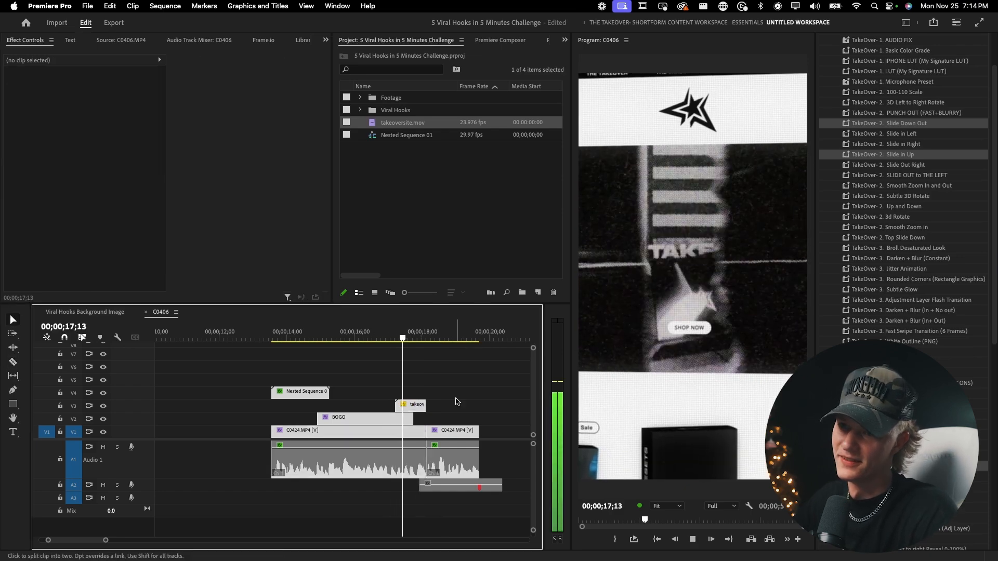
key("space")
- Place a copy of the V10 transition over the start of takeoversite.mov, leaving the other transition at the second C0424.MP4 clip
scroll(434, 385, "up", 5)
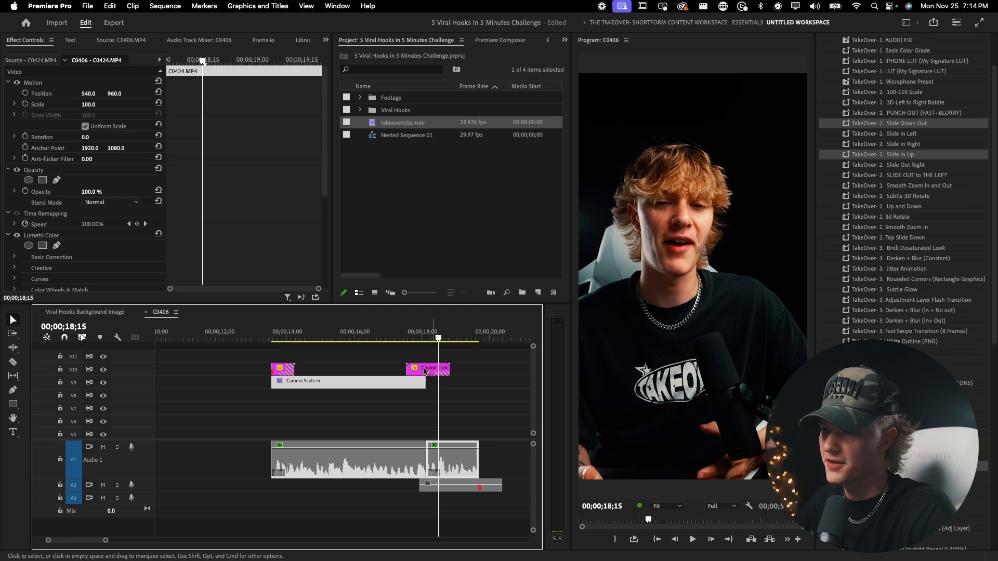
left_click(431, 370)
left_click_drag(429, 370, 406, 370)
scroll(406, 369, "down", 5)
left_click(388, 331)
key("space")
key("space")
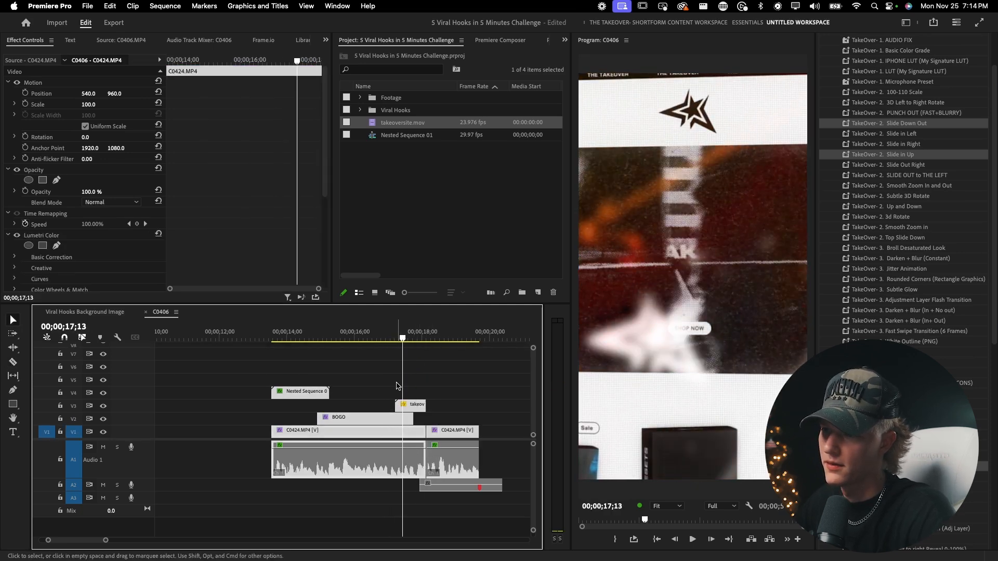
scroll(398, 383, "up", 5)
scroll(397, 383, "up", 3)
left_click_drag(415, 355, 374, 338)
key("space")
key("space")
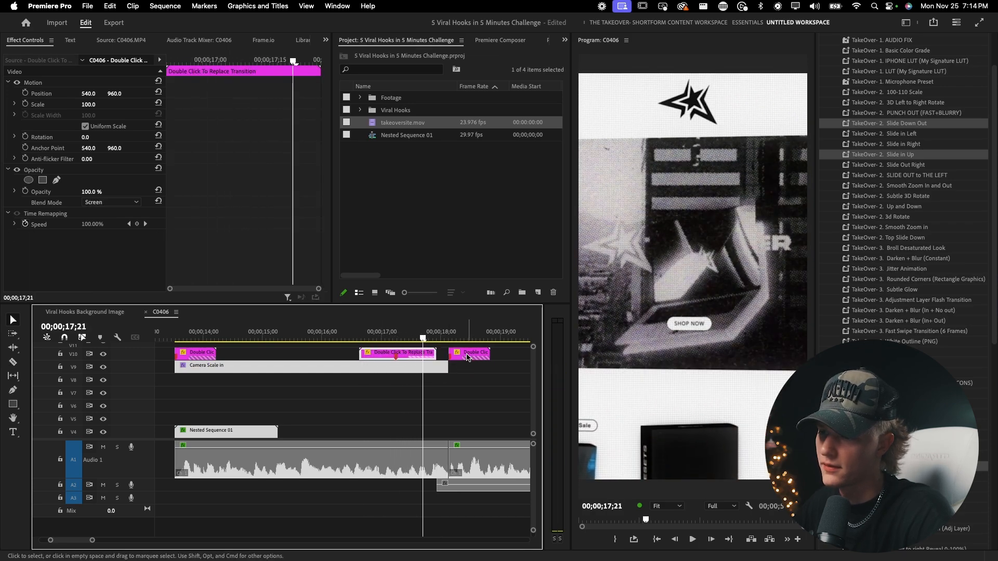
- Play the end of the BOGO hook through the second C0424.MP4 clip to review the site clip and transitions
key("space")
key("v")
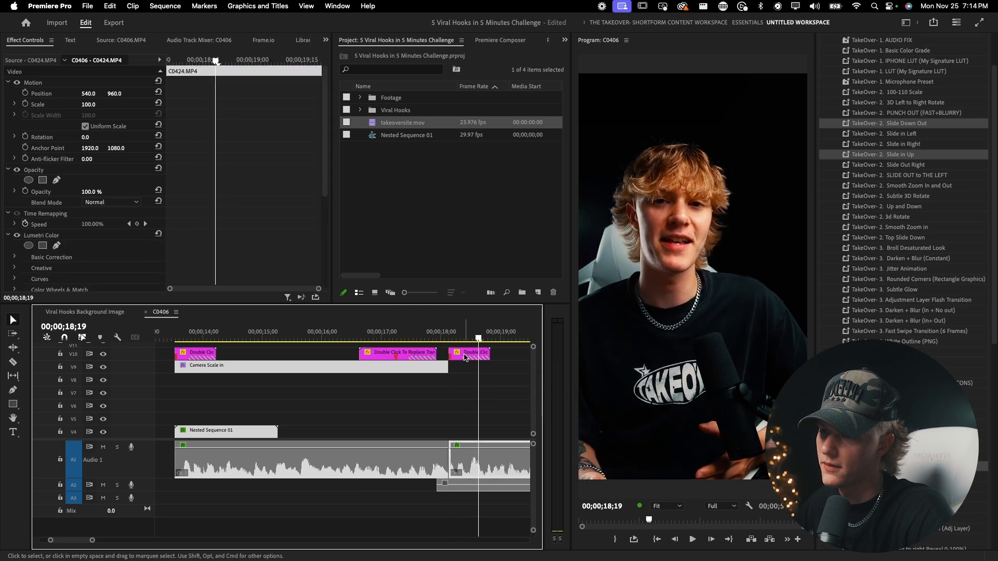
scroll(426, 360, "down", 3)
scroll(439, 388, "right", 3)
scroll(432, 385, "down", 3)
key("space")
key("minus")
key("c")
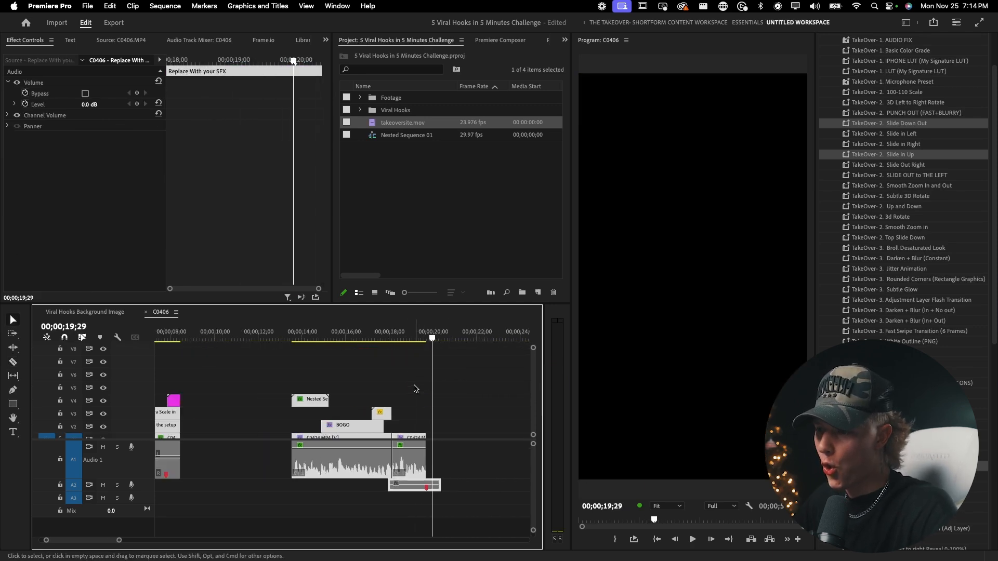
- Mark an In point at 00;00;13;13 before the BOGO hook and an Out point just after the fourth hook's clips
scroll(395, 387, "up", 1)
left_click(290, 331)
key("minus")
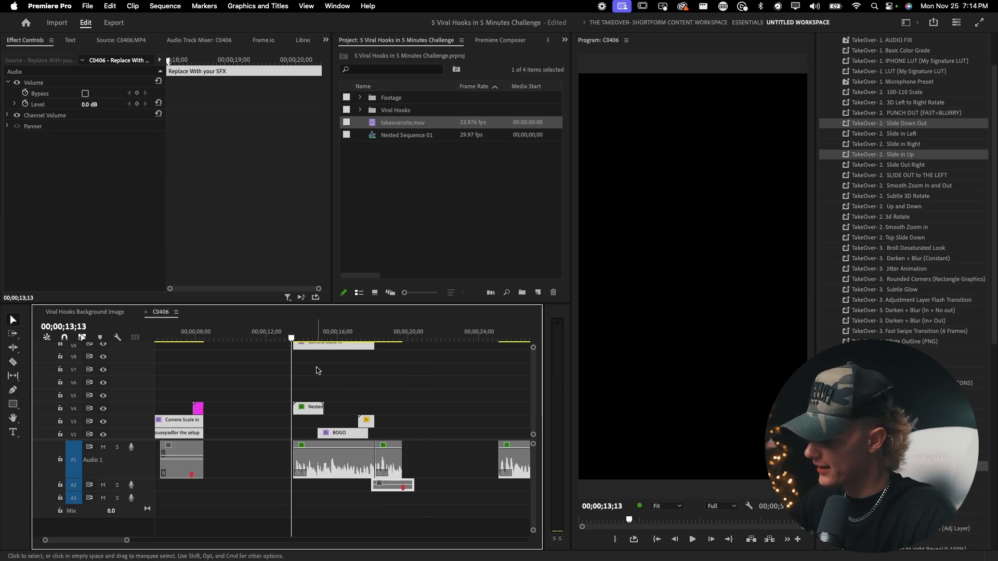
key("i")
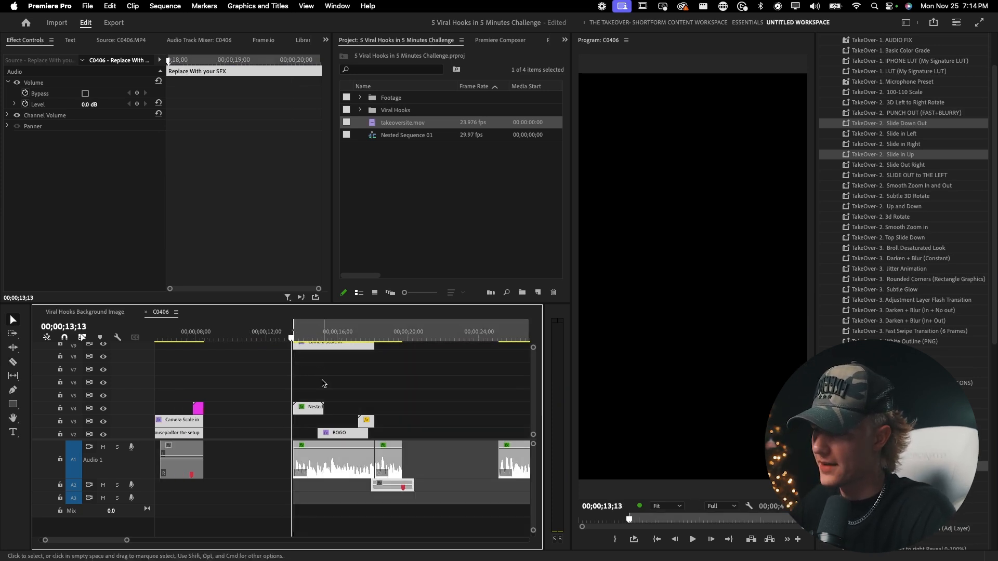
key("minus")
key("minus")
key("c")
key("minus")
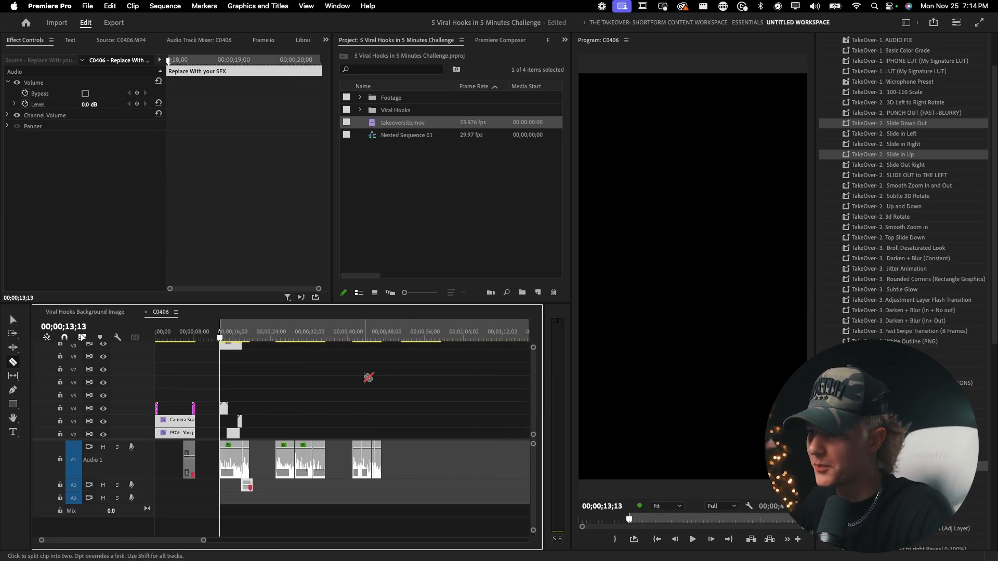
key("o")
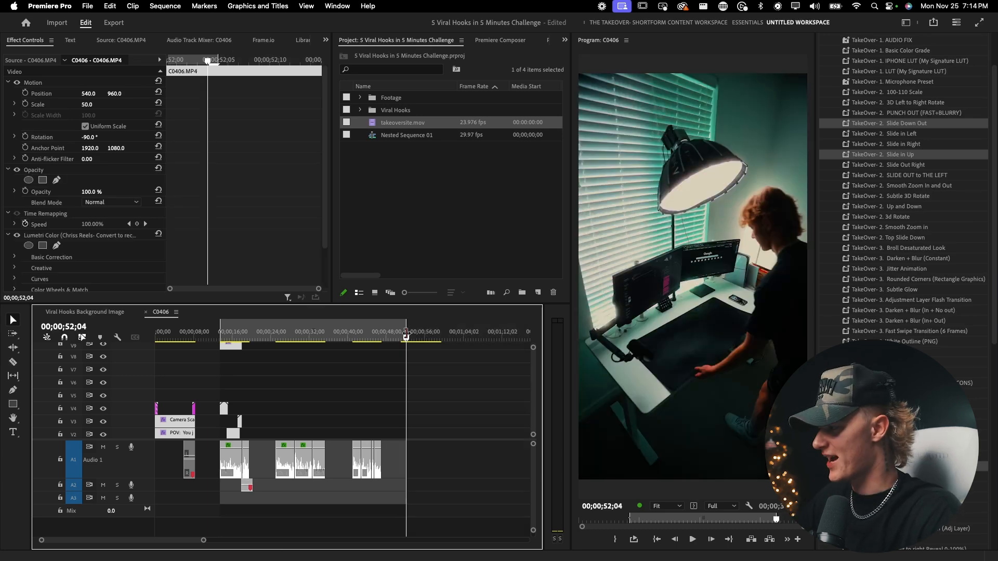
left_click_drag(407, 326, 383, 327)
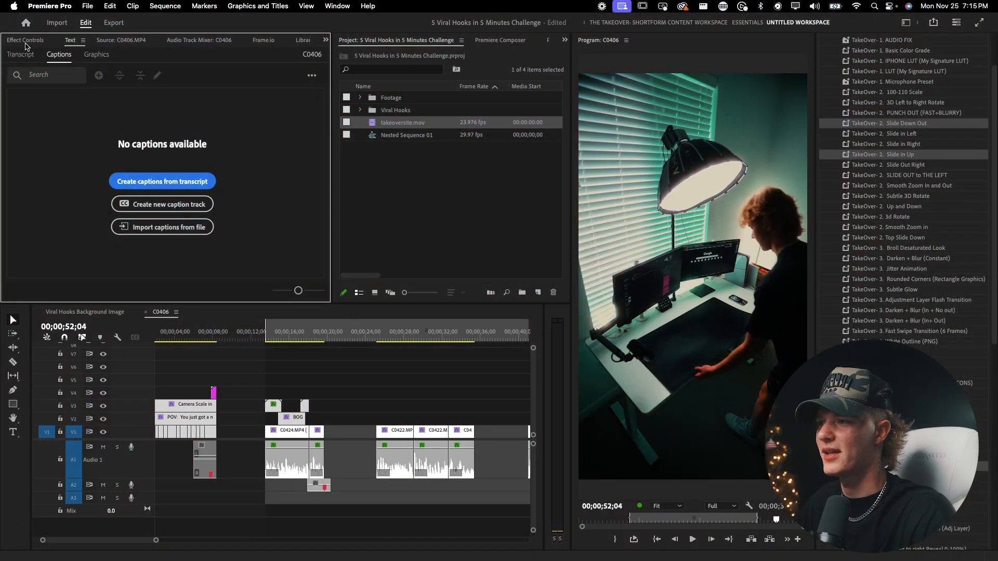
- Return to the effect settings and play the opening C0422.MP4 clip of the third hook
left_click(26, 40)
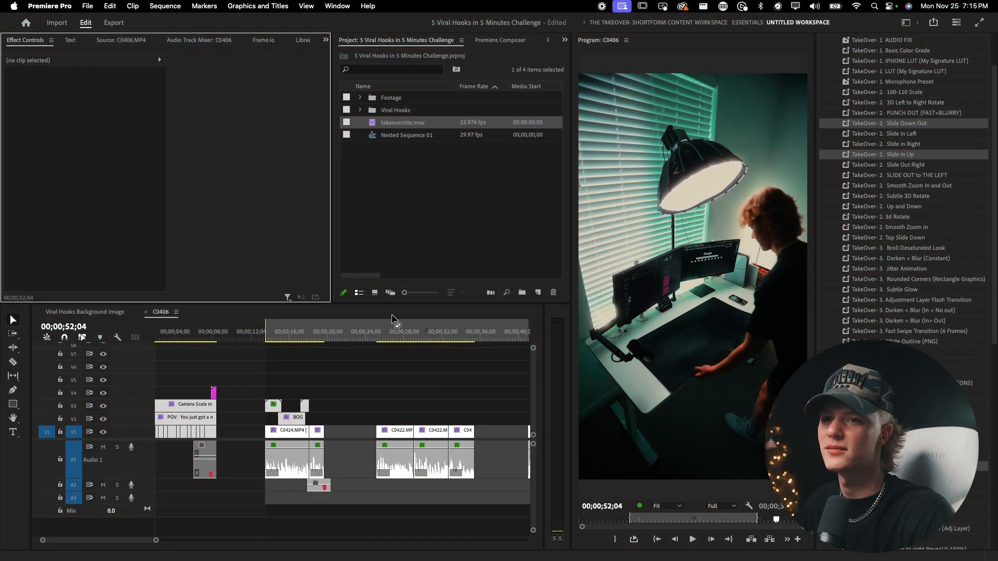
left_click(361, 397)
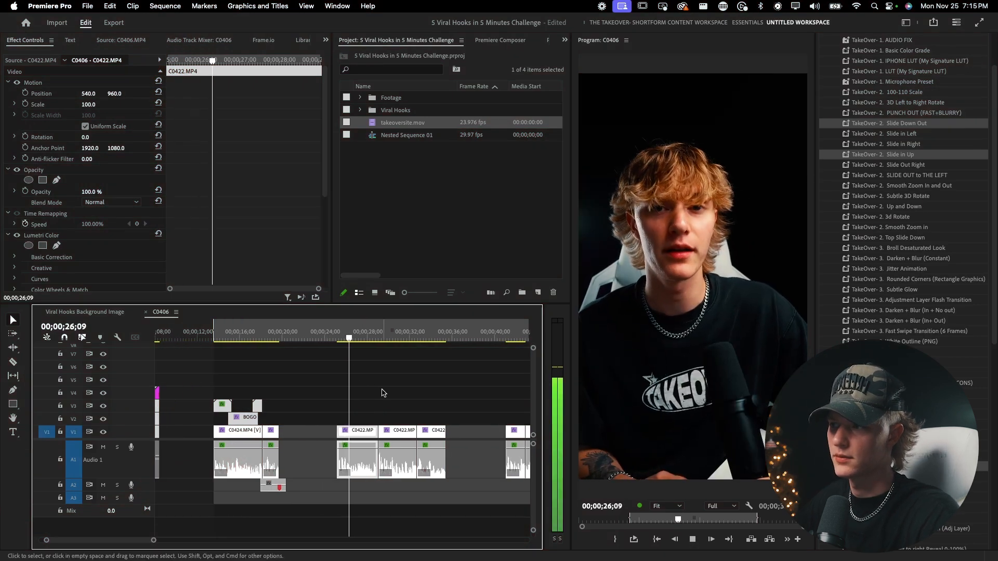
key("v")
- Preview the first few hook templates in the Viral Hooks Background Image sequence to choose one for the third hook
left_click(96, 312)
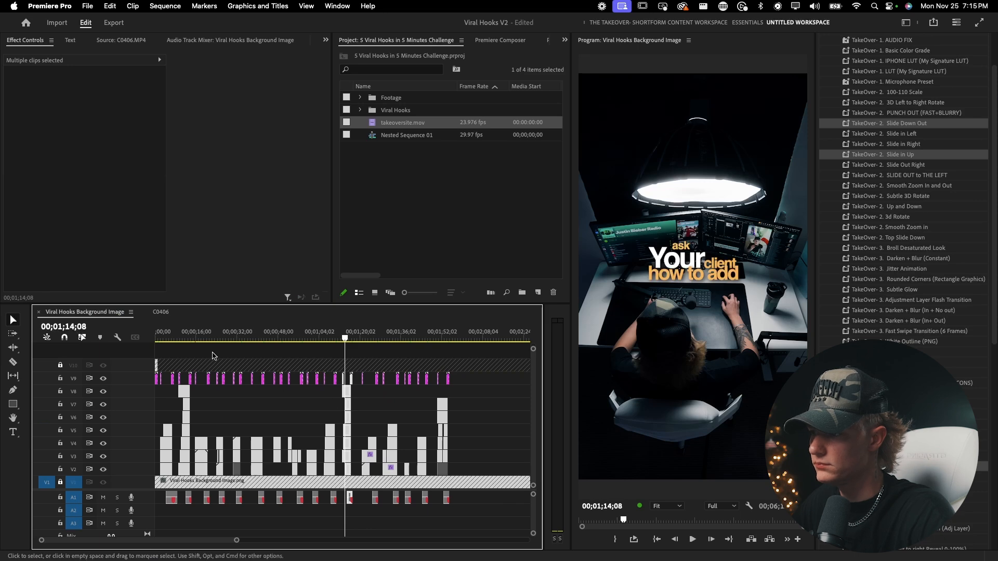
left_click(170, 337)
key("equal")
key("equal")
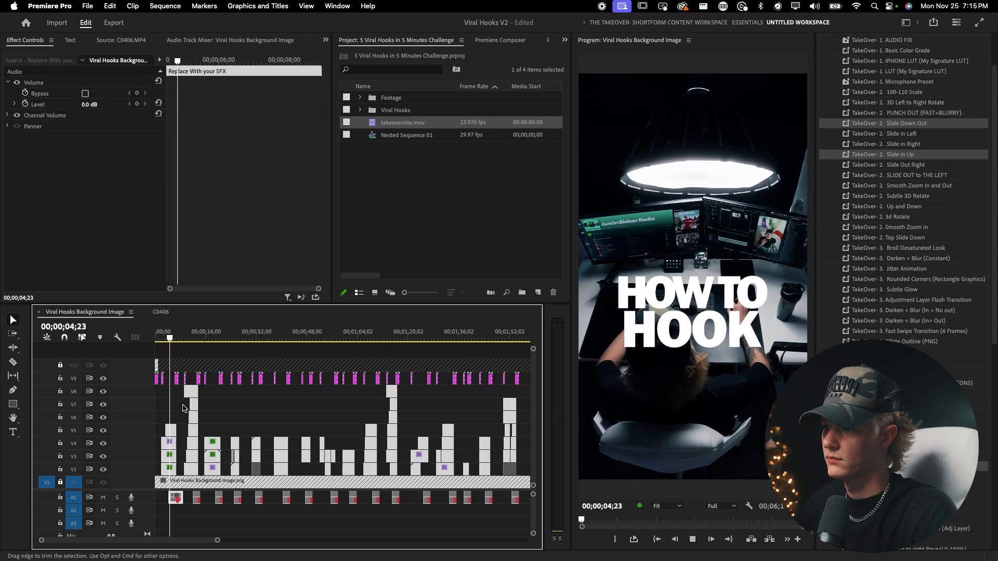
key("equal")
scroll(176, 417, "left", 2)
left_click(244, 336)
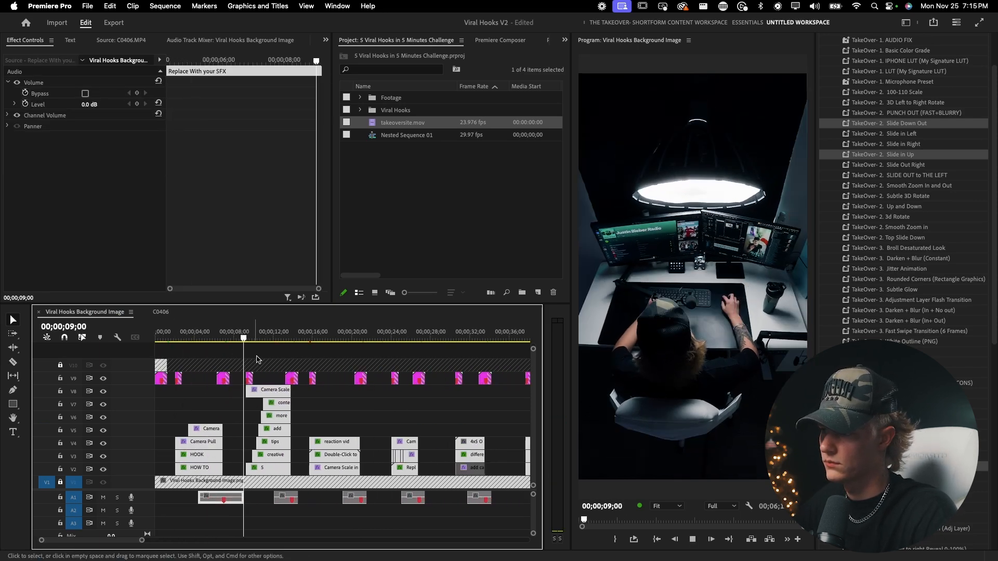
key("space")
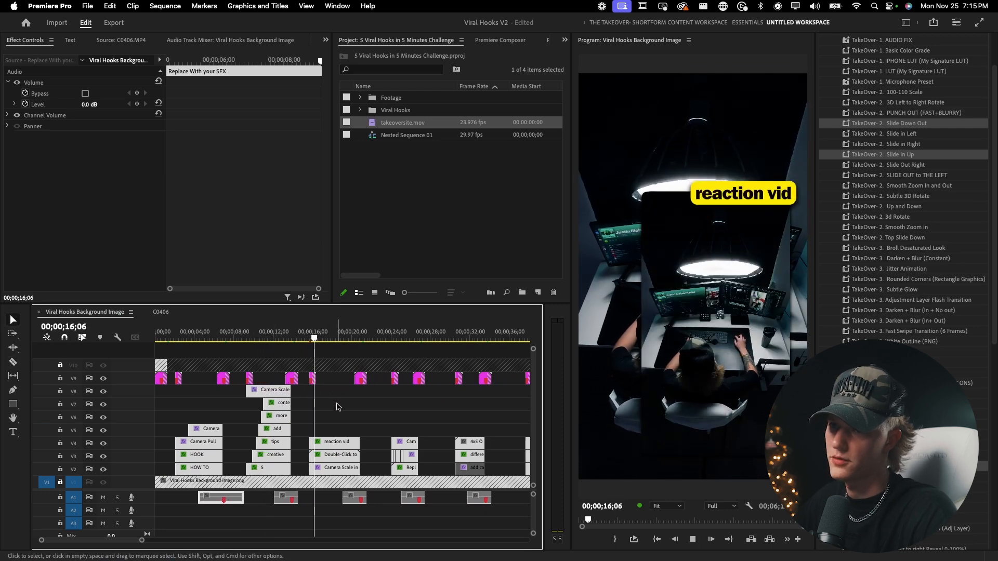
left_click(176, 341)
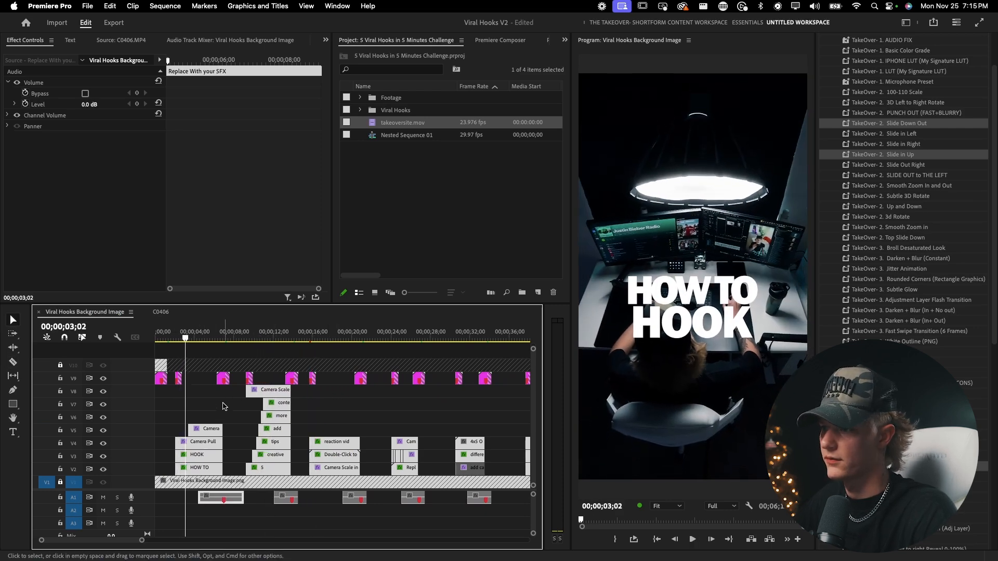
- Dock the C0406 timeline beneath the Viral Hooks Background Image timeline and enlarge both for copying the HOW TO HOOK template
left_click_drag(233, 367, 169, 433)
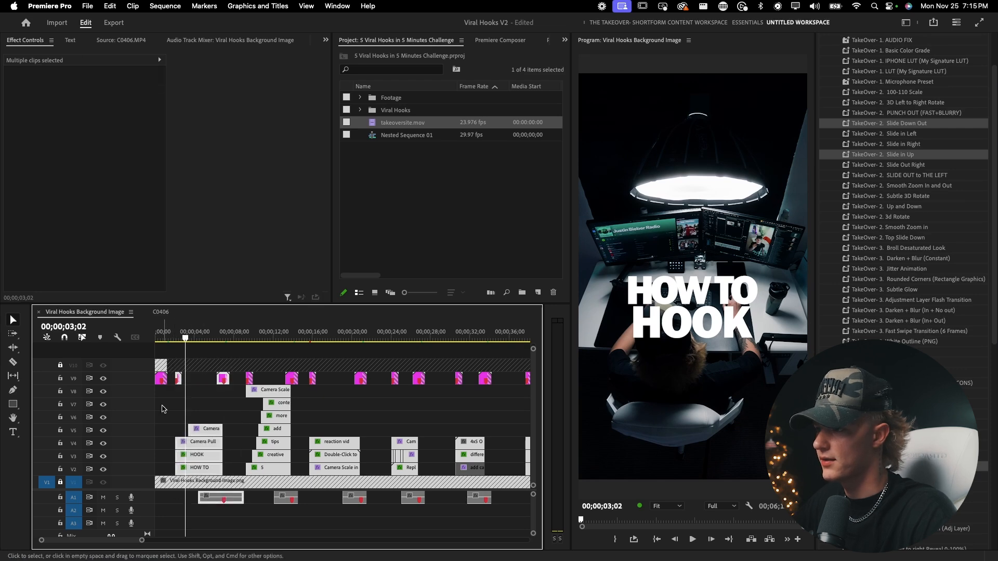
left_click(163, 312)
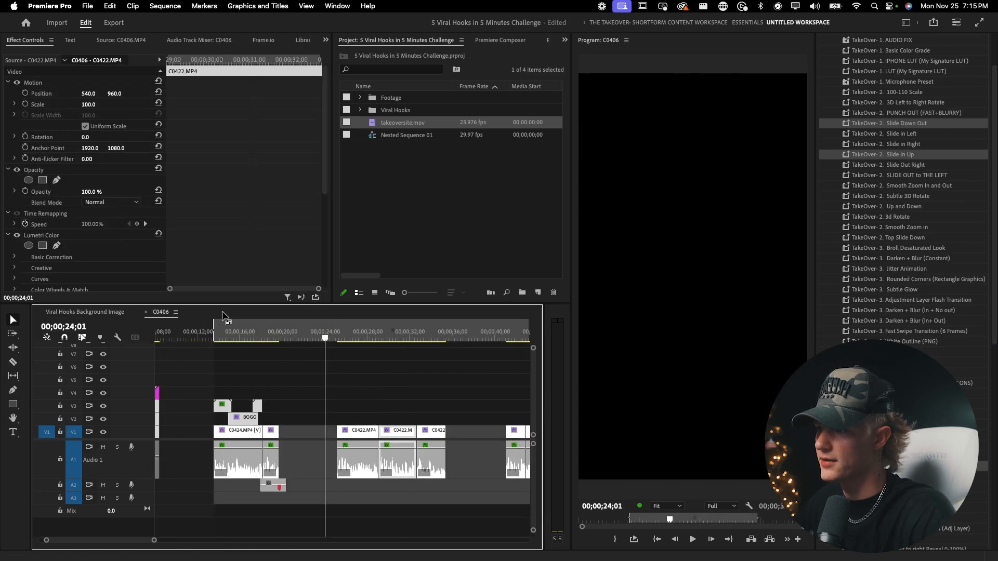
left_click_drag(158, 314, 177, 533)
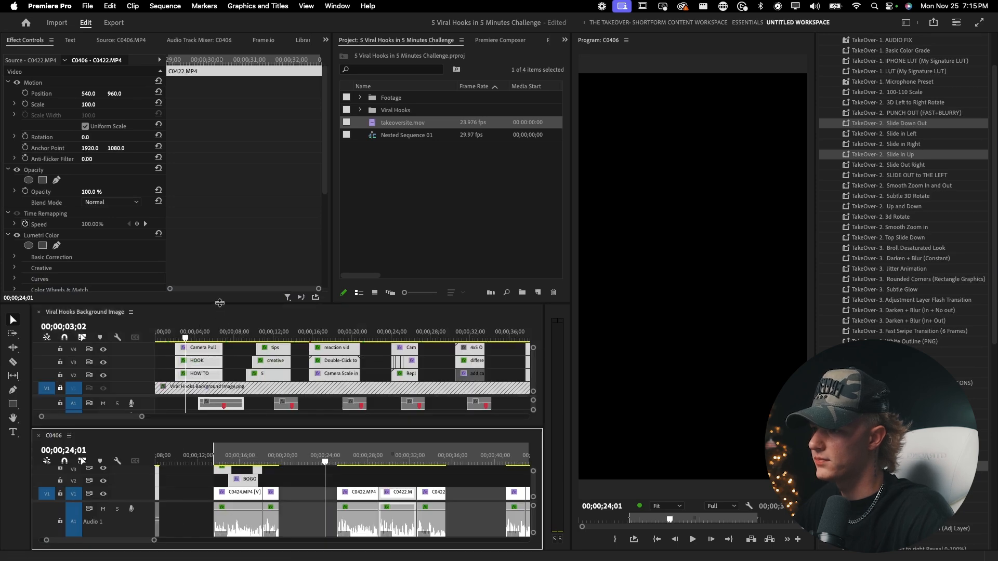
left_click_drag(220, 304, 219, 216)
left_click_drag(238, 428, 231, 385)
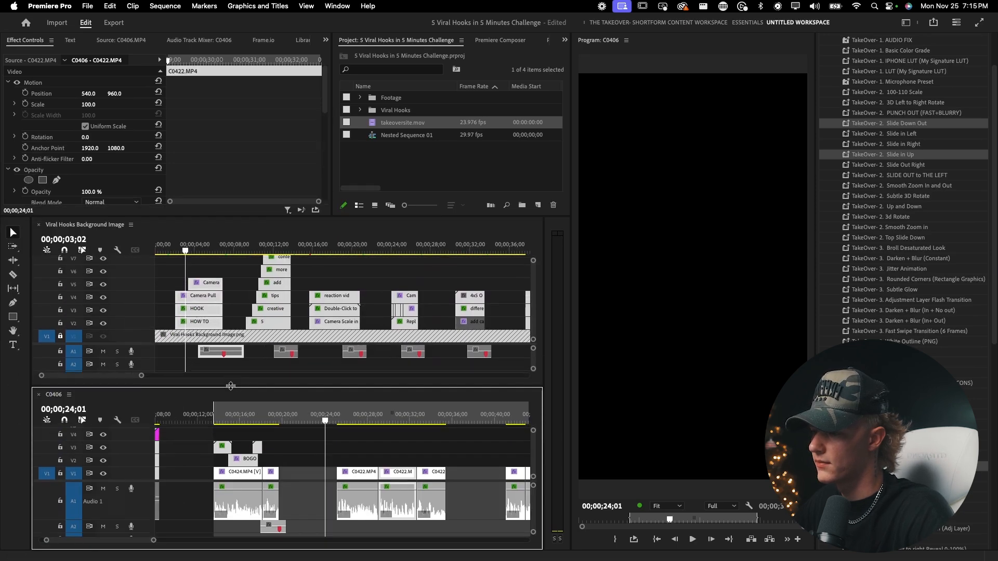
- Copy the HOW TO HOOK template into C0406 at the start of the first C0422.MP4 clip, and regroup the two timelines
left_click_drag(212, 353, 376, 534)
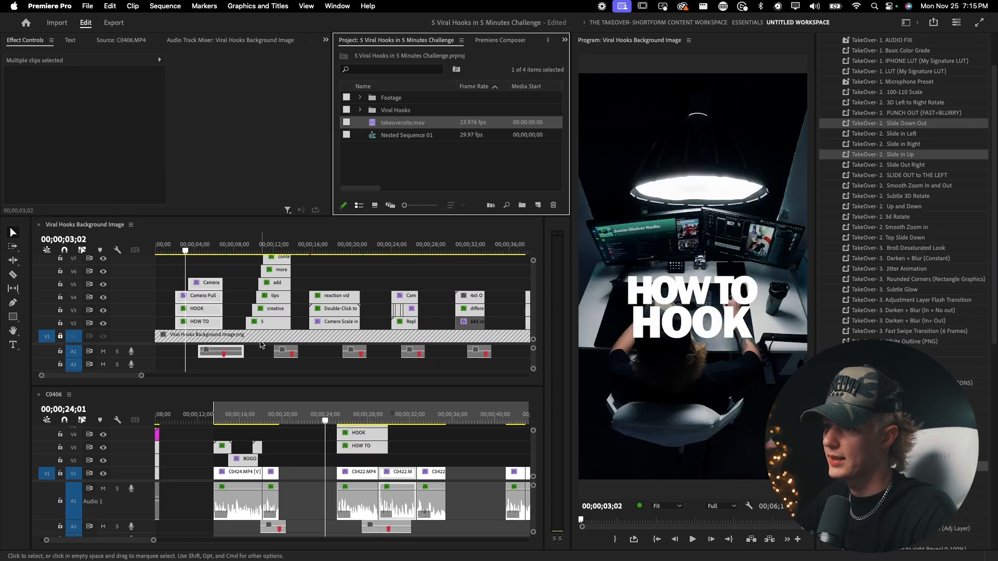
left_click_drag(57, 395, 166, 225)
left_click(401, 352)
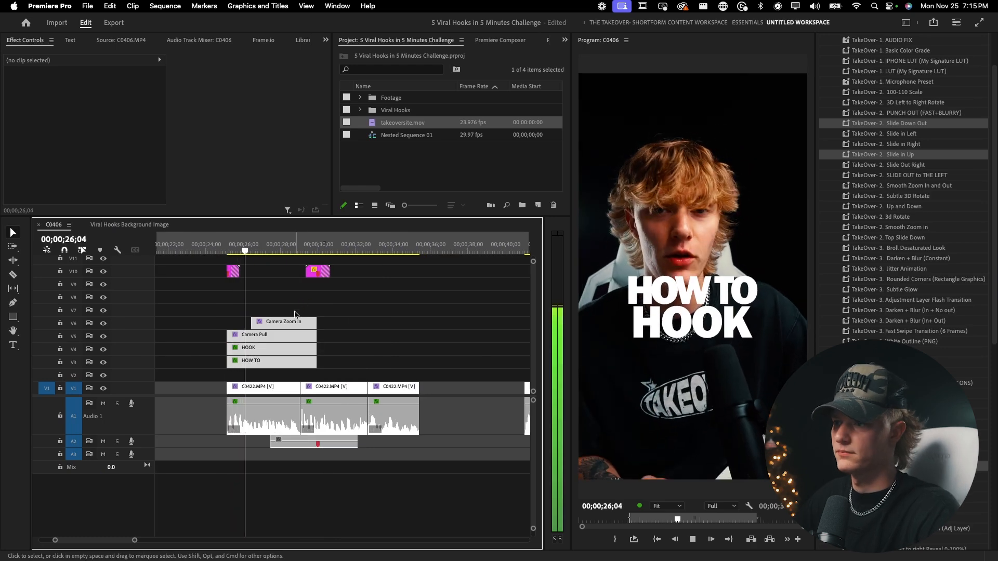
key("space")
- Replace the template's HOW TO text with "Burnt out" and its HOOK text with "Editors..."
left_click(265, 346)
left_click(672, 289)
left_click(330, 359)
double_click(672, 284)
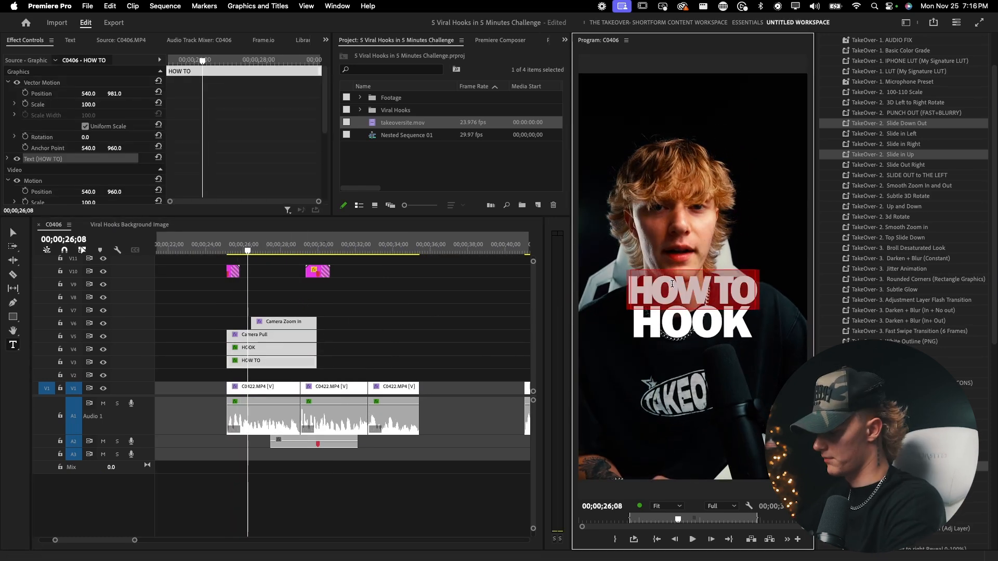
type("Burnt out")
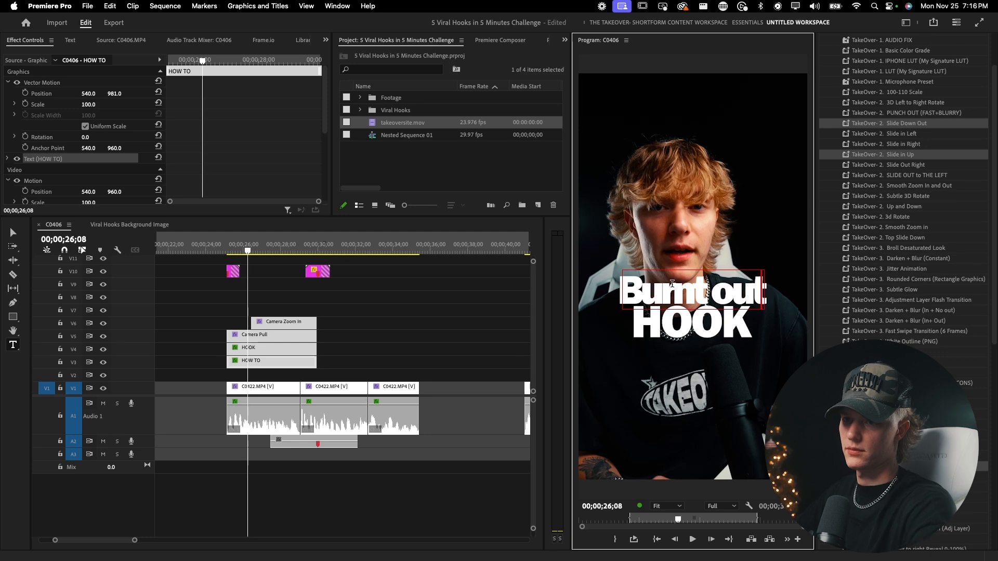
left_click(481, 325)
double_click(680, 324)
type("Editors...")
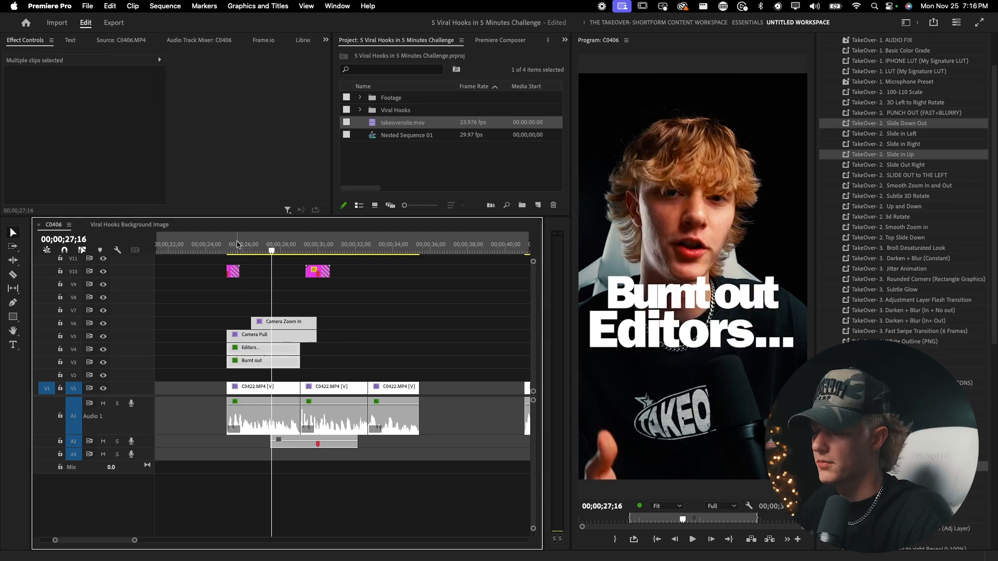
- Cut the Burnt out and Editors... titles at 00;00;27;09, delete their remainders, and select the two shortened titles
left_click(237, 245)
scroll(248, 344, "up", 3)
key("space")
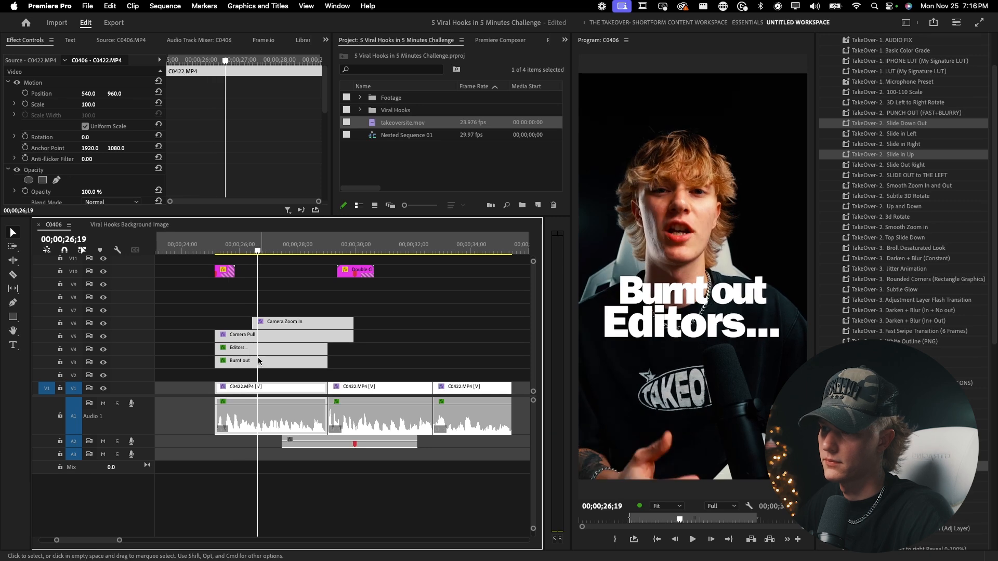
key("space")
key("c")
left_click(277, 349)
left_click(281, 363)
key("v")
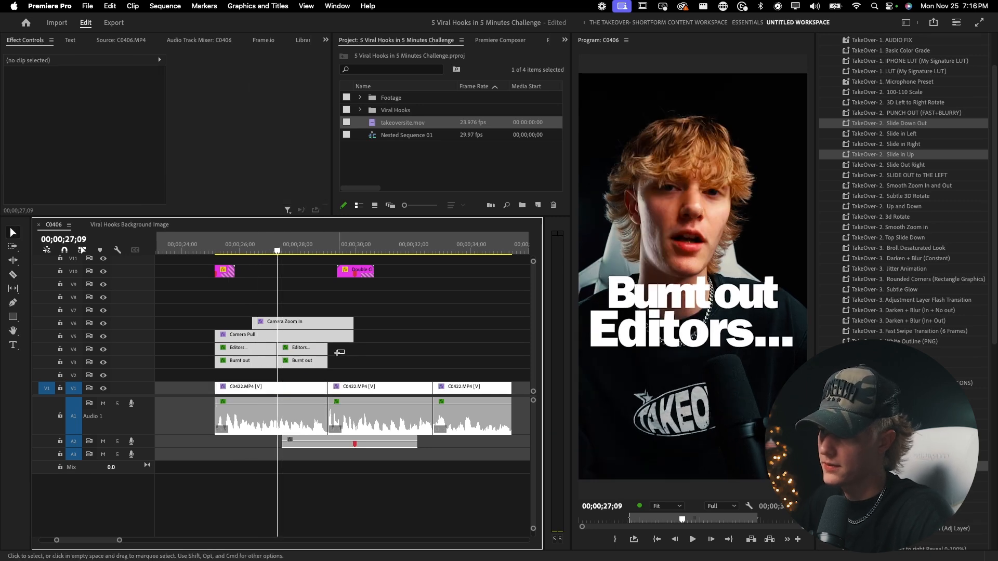
key("Delete")
left_click_drag(308, 351, 256, 368)
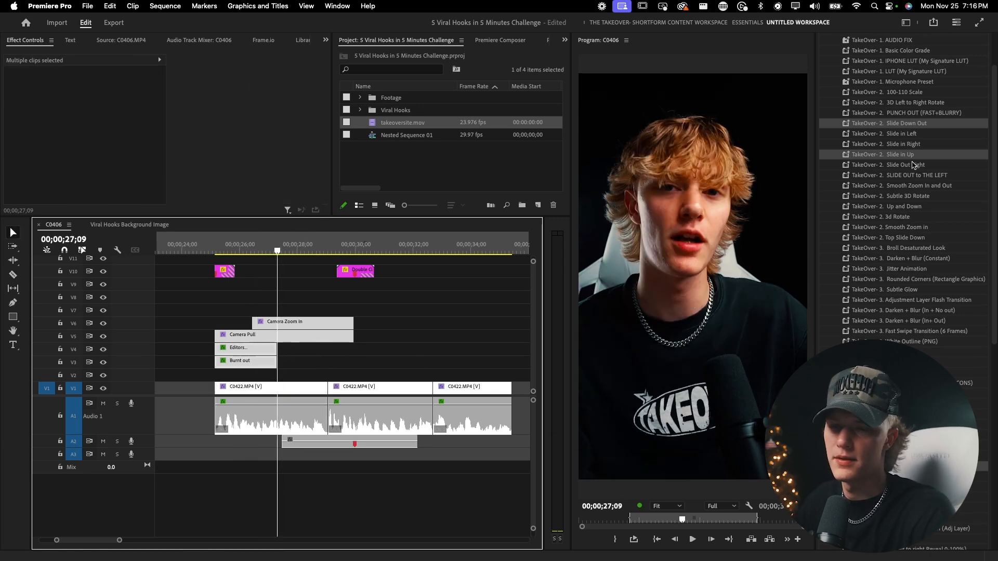
- Use the Slide Down Out preset for the selected titles, and align the second transition and its sound effect with the first C0422.MP4 cut
left_click(914, 144)
left_click(915, 123)
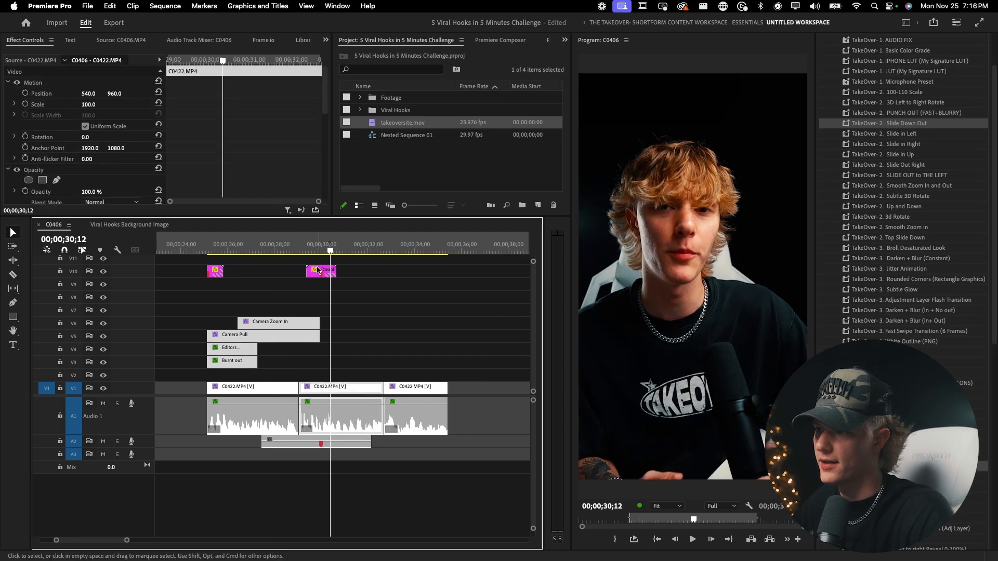
left_click_drag(315, 270, 297, 270)
scroll(297, 311, "up", 2)
left_click_drag(333, 443, 311, 443)
key("c")
key("v")
- Play the Burnt out Editors... hook from its start to check the titles, transition and sound timing
left_click_drag(312, 242, 191, 241)
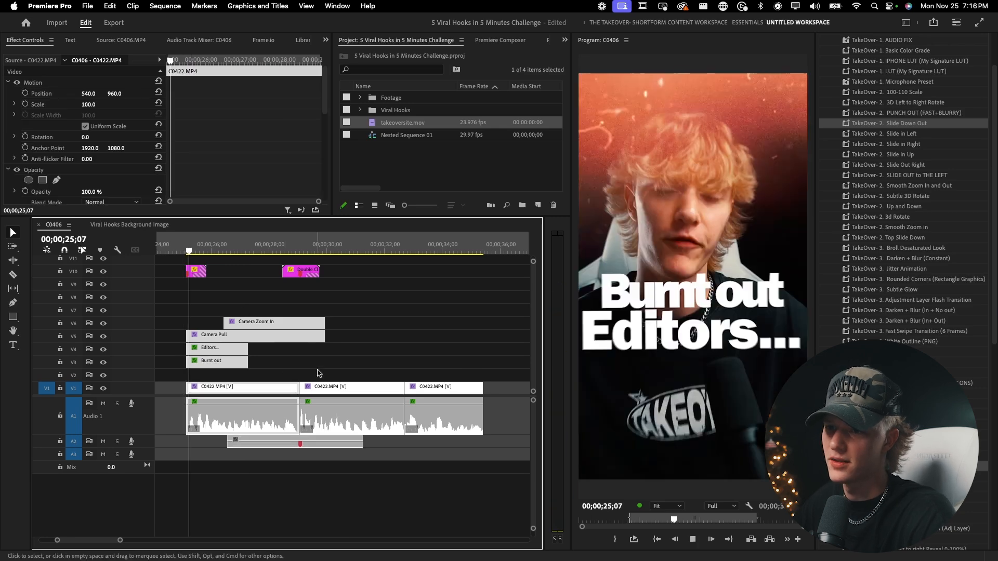
scroll(327, 375, "down", 2)
key("c")
key("v")
key("space")
scroll(361, 367, "down", 4)
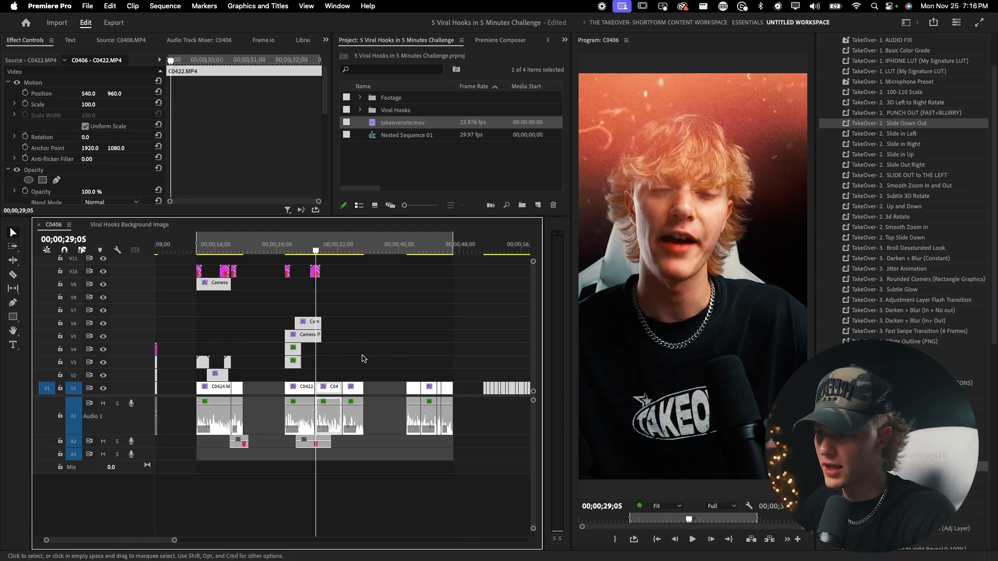
- Play the C0423.MP4 clips to review the spoken line for the fourth hook
left_click(400, 245)
key("space")
key("c")
scroll(416, 363, "up", 2)
key("v")
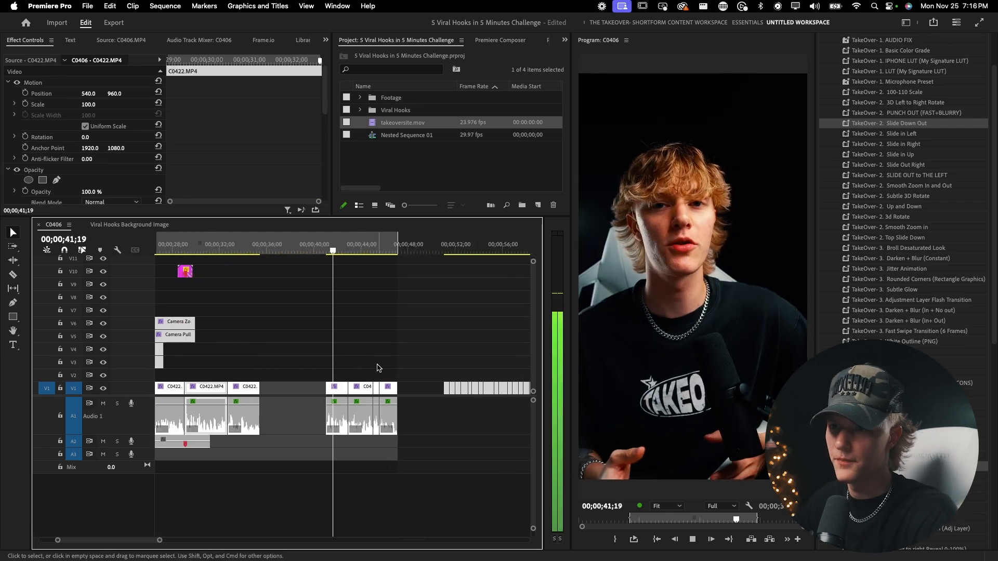
scroll(378, 365, "up", 1)
key("c")
key("v")
scroll(373, 366, "right", 1)
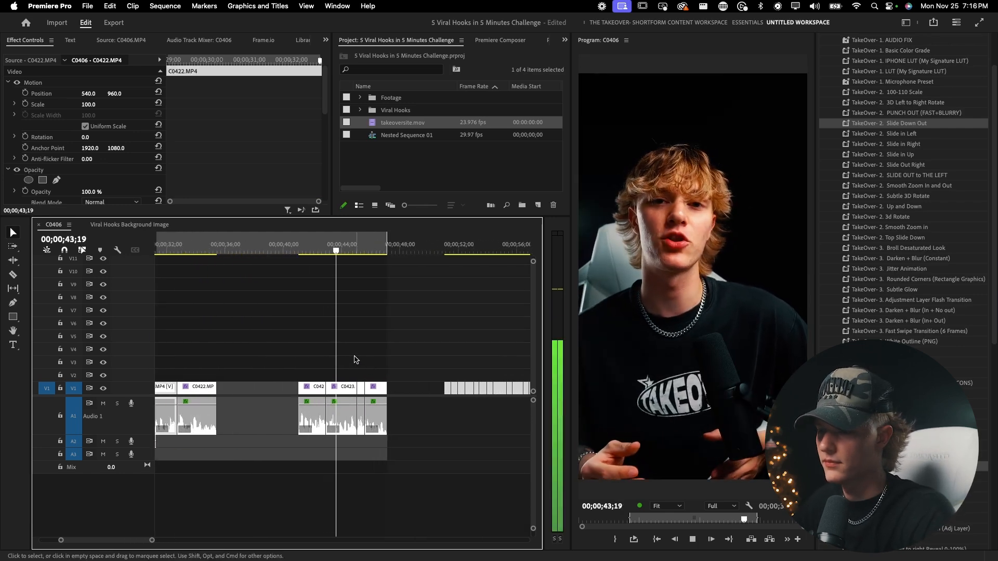
- Preview the templates in the Viral Hooks Background Image timeline and select the image template with the "add normal captions here" captions
left_click(129, 225)
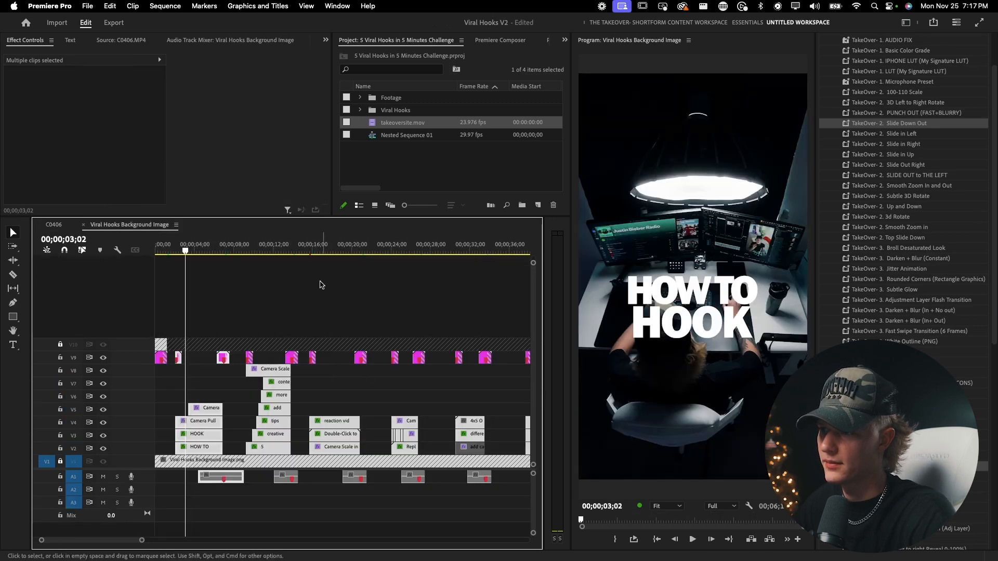
left_click(319, 244)
key("space")
left_click(397, 245)
key("space")
key("space")
scroll(405, 332, "right", 3)
left_click_drag(304, 408, 347, 446)
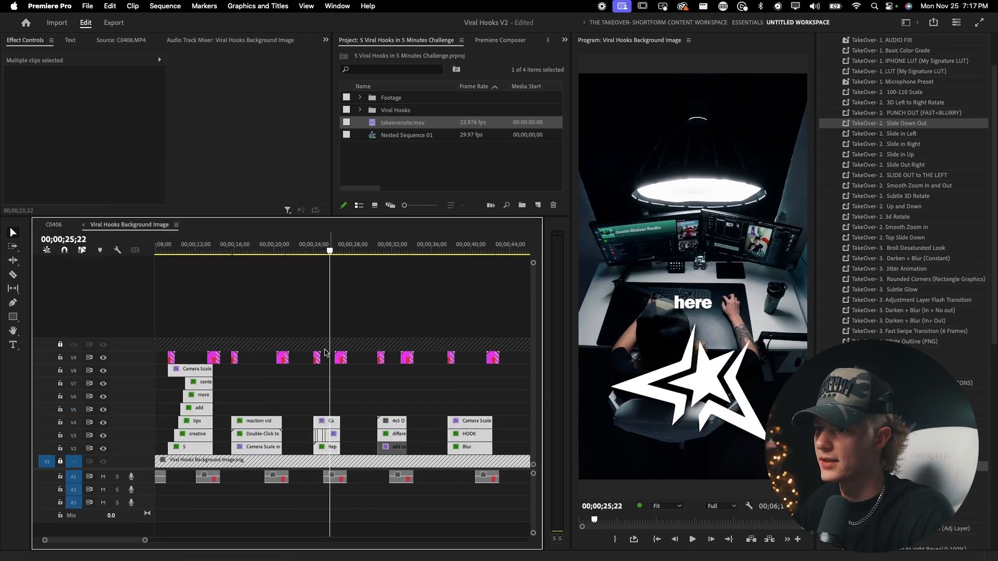
left_click_drag(346, 409, 347, 481)
- Copy the selected image-and-captions template into C0406 at the start of the first C0423.MP4 clip, and regroup the two timelines
left_click_drag(109, 228, 196, 537)
left_click_drag(332, 476, 342, 267)
key("grave")
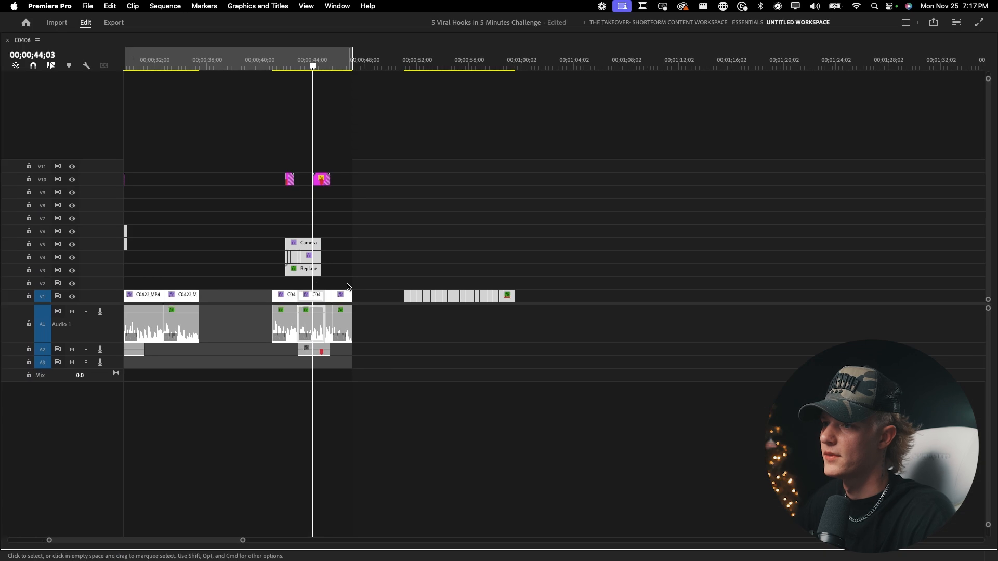
left_click_drag(252, 167, 349, 270)
scroll(281, 353, "up", 3)
left_click_drag(324, 352, 279, 371)
key("grave")
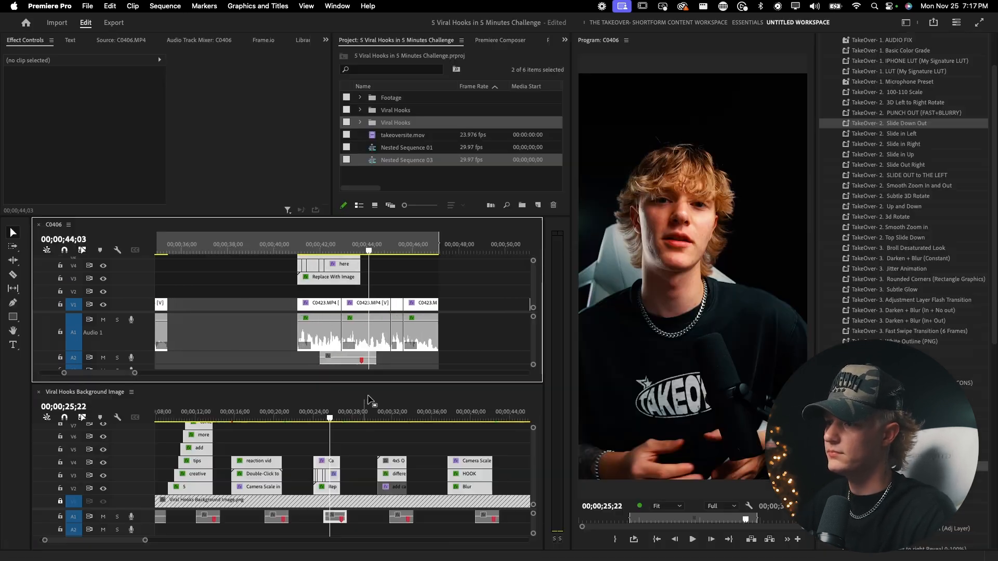
left_click_drag(89, 388, 172, 231)
left_click(163, 227)
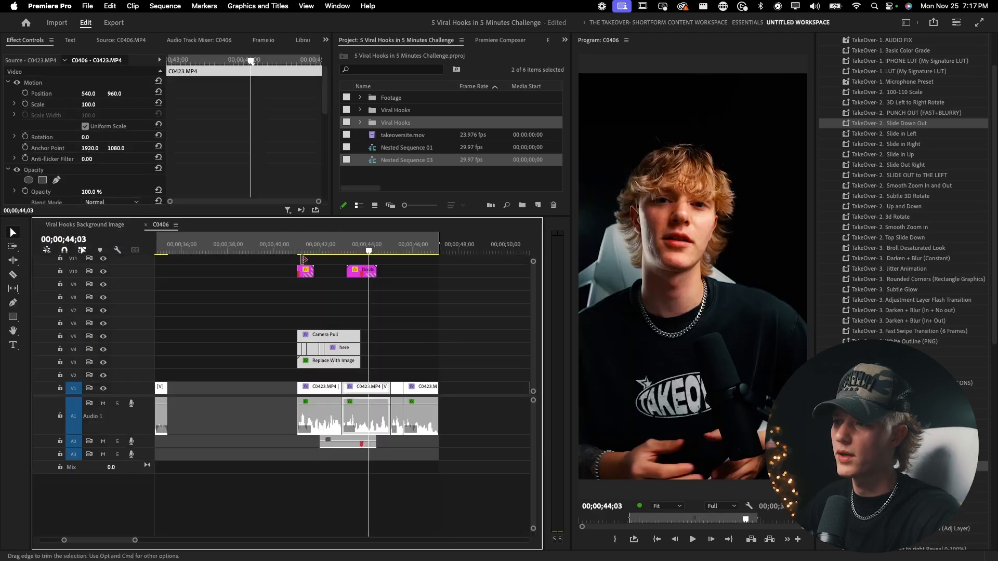
- Play the fourth hook from the start of C0423.MP4 to compare the template captions with the speech
left_click(293, 251)
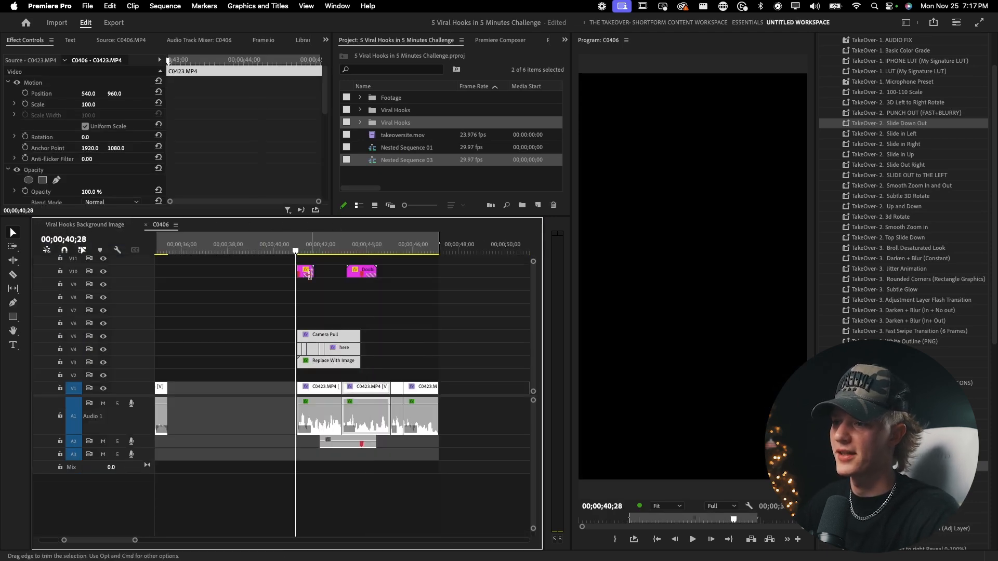
key("space")
key("c")
scroll(347, 338, "up", 2)
key("space")
scroll(284, 348, "up", 5)
key("v")
key("Up")
key("space")
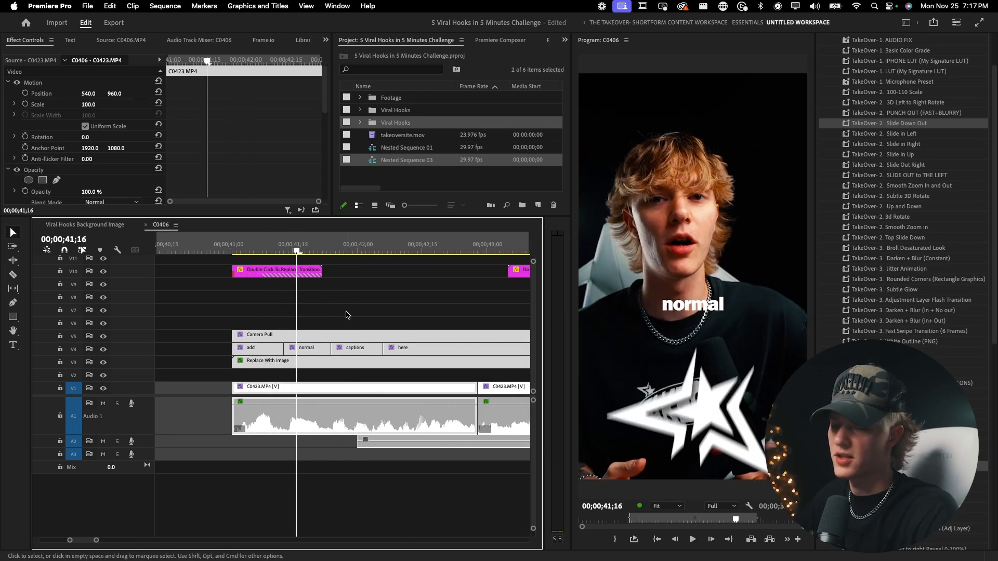
left_click(347, 316)
scroll(331, 317, "down", 3)
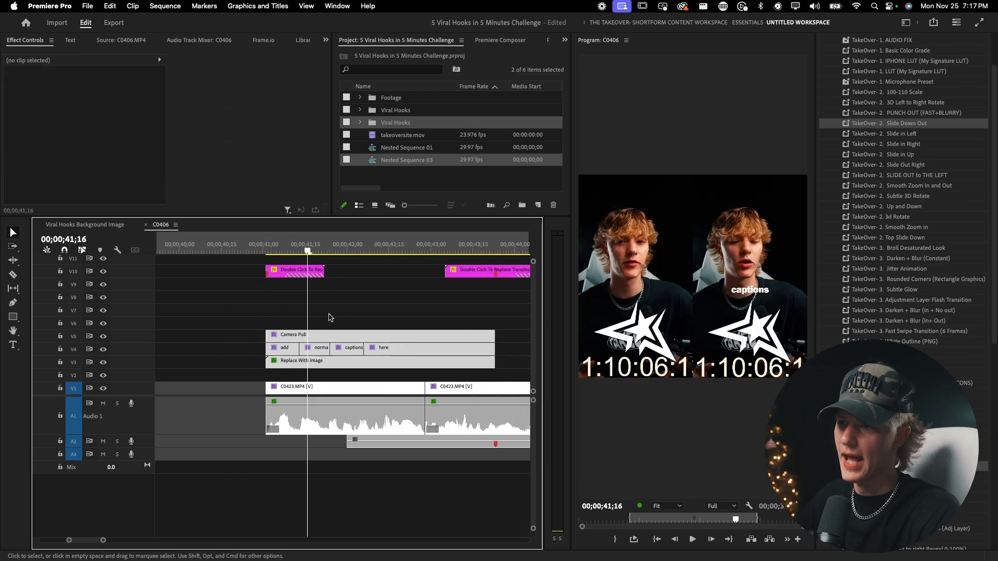
- Split the "here" caption near its start to match the speech and again at the end of the first C0423.MP4 clip
key("v")
key("space")
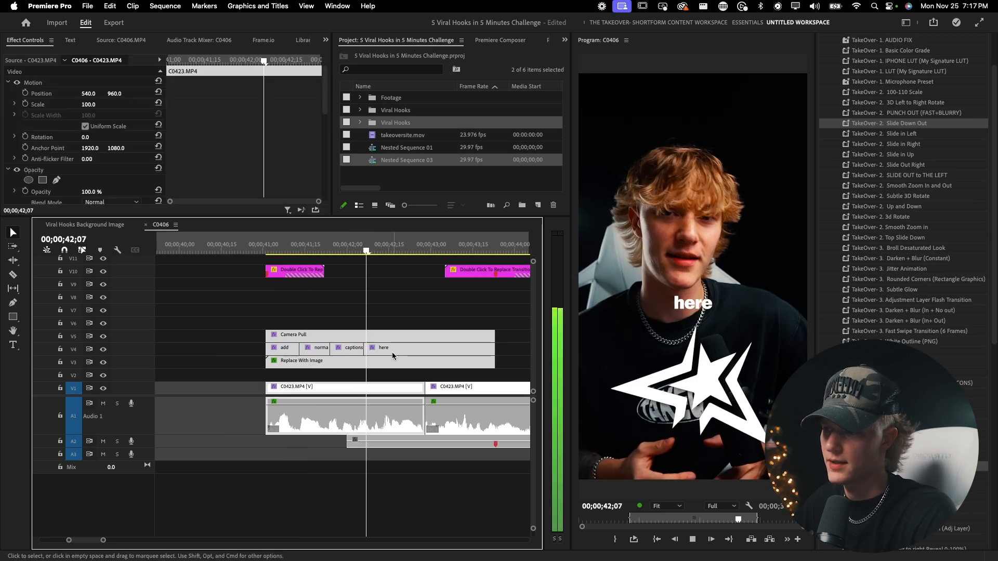
key("space")
key("c")
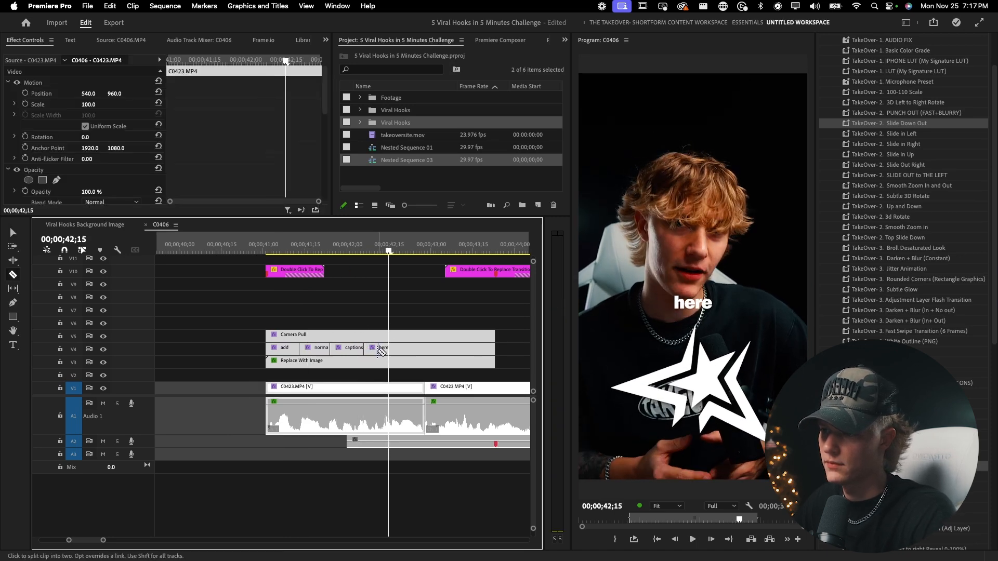
key("space")
left_click(425, 353)
key("v")
- Replace the "add", "normal" and "captions" texts with "Premiere", "pro" and "shortform"
left_click(279, 251)
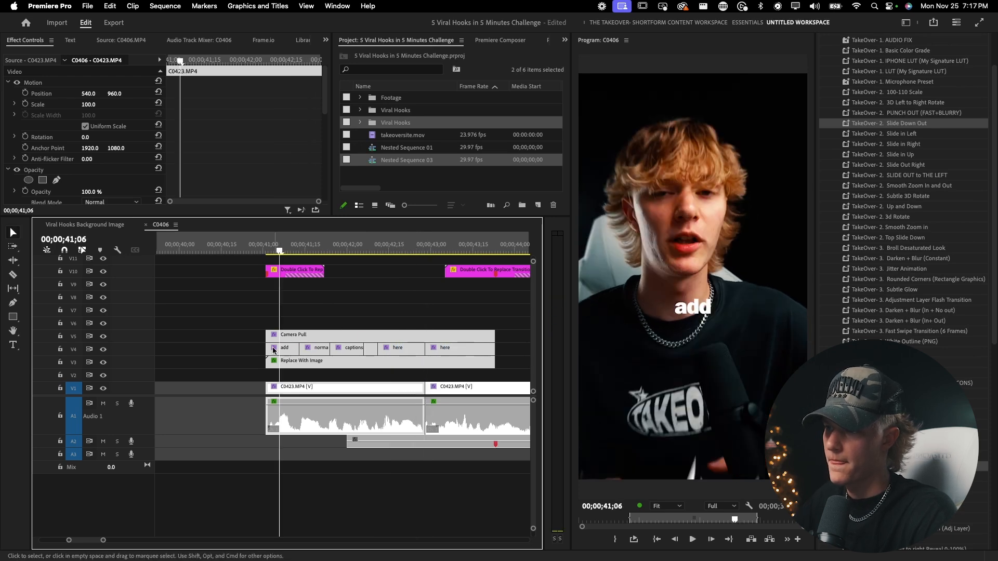
left_click(275, 350)
double_click(693, 309)
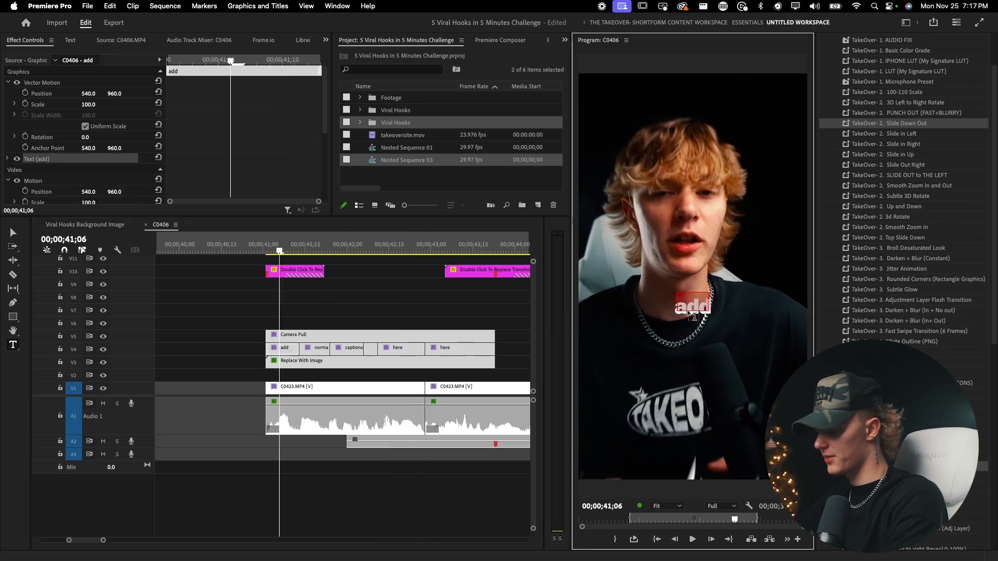
type("Premiere")
left_click(315, 249)
left_click(313, 350)
double_click(696, 303)
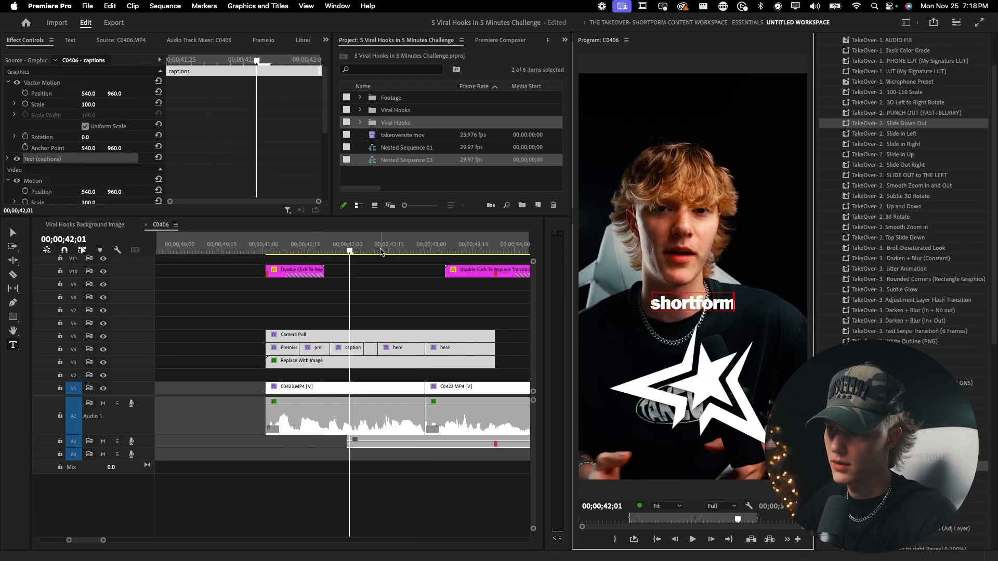
- Replace the remaining "here" captions with "content" and "editors", and shorten the template layers to the end of the first C0423.MP4 clip
left_click(379, 250)
left_click_drag(377, 251, 380, 251)
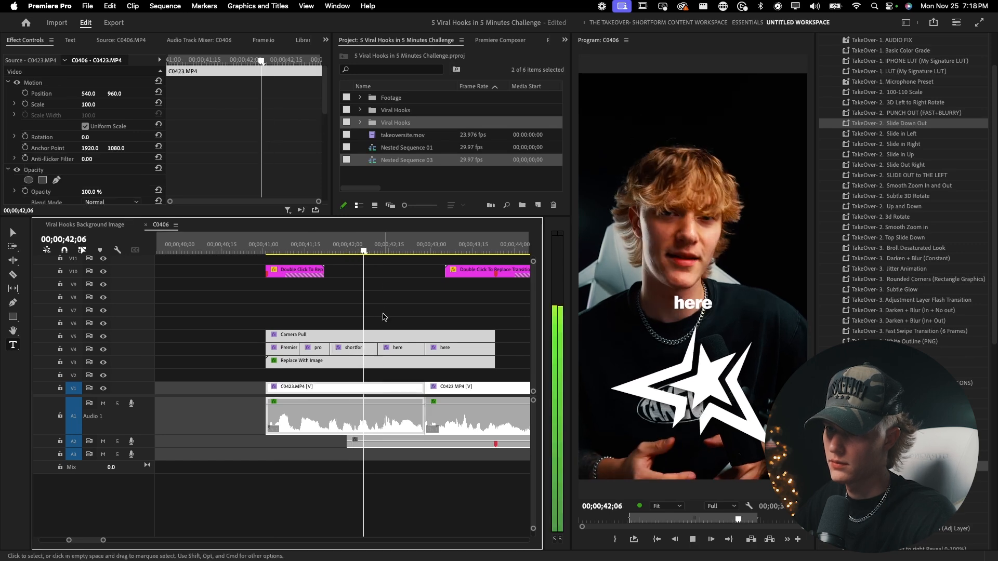
left_click(373, 252)
left_click(700, 303)
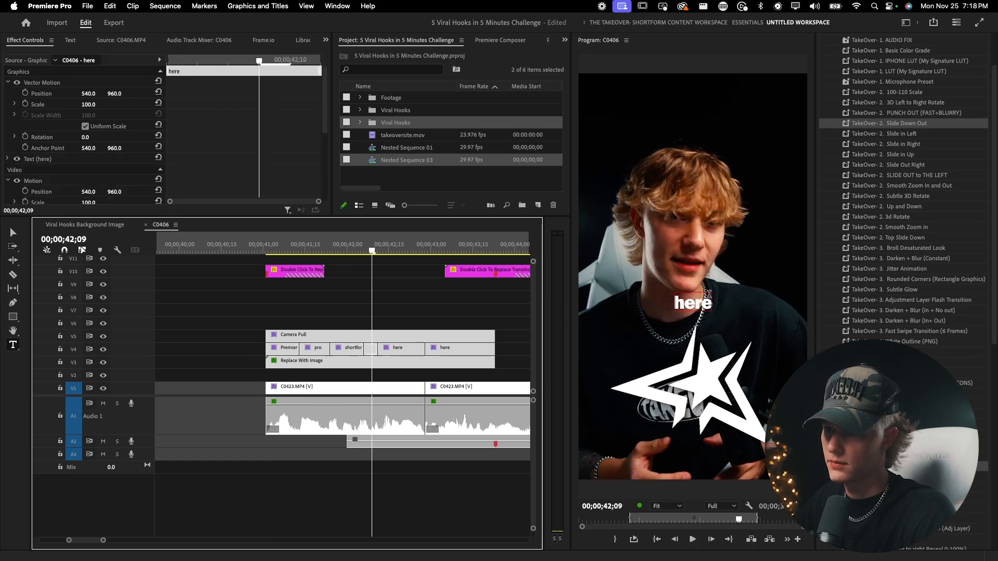
type("content")
key("v")
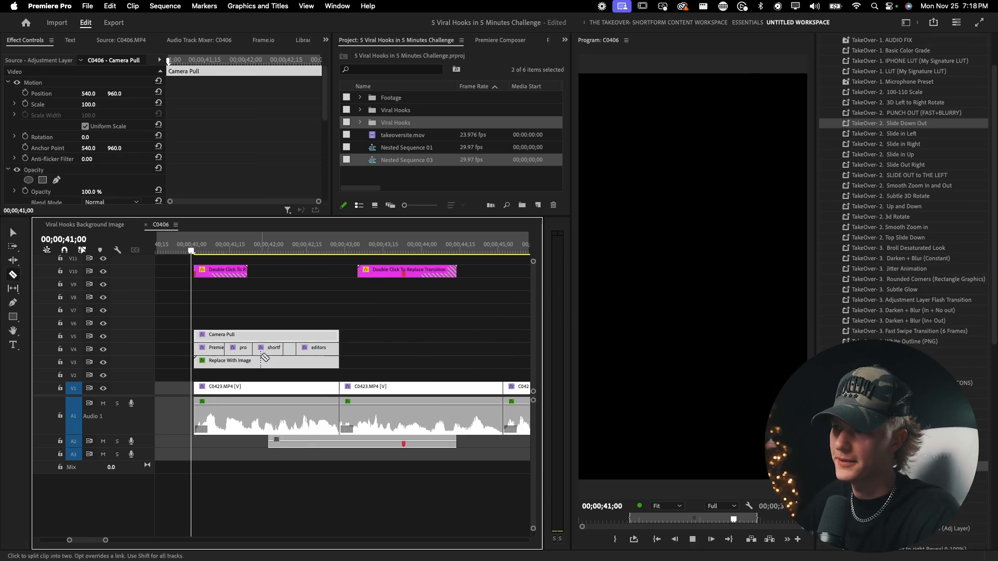
- Play through the finished captions and extend the Replace With Image layer to the end of the second transition
key("space")
scroll(297, 335, "down", 2)
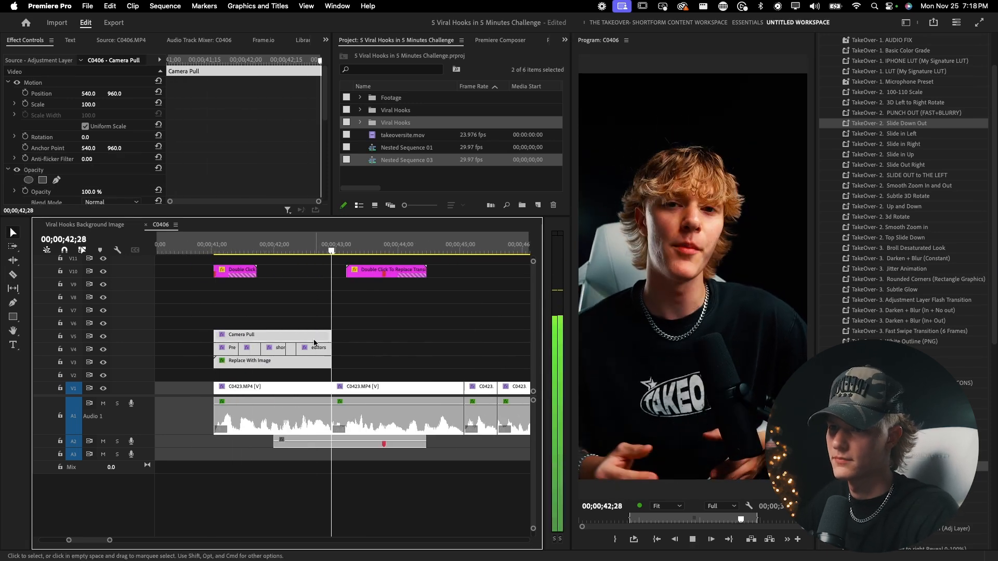
key("space")
key("c")
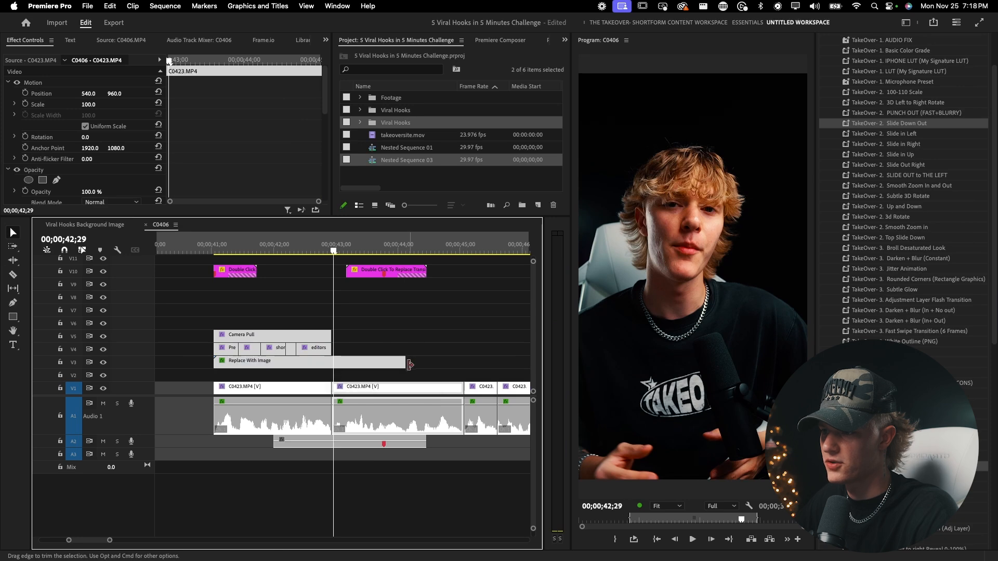
- Open the nested sequence of the Replace With Image layer and import 5588277.webp from Downloads by searching "premiere"
double_click(371, 362)
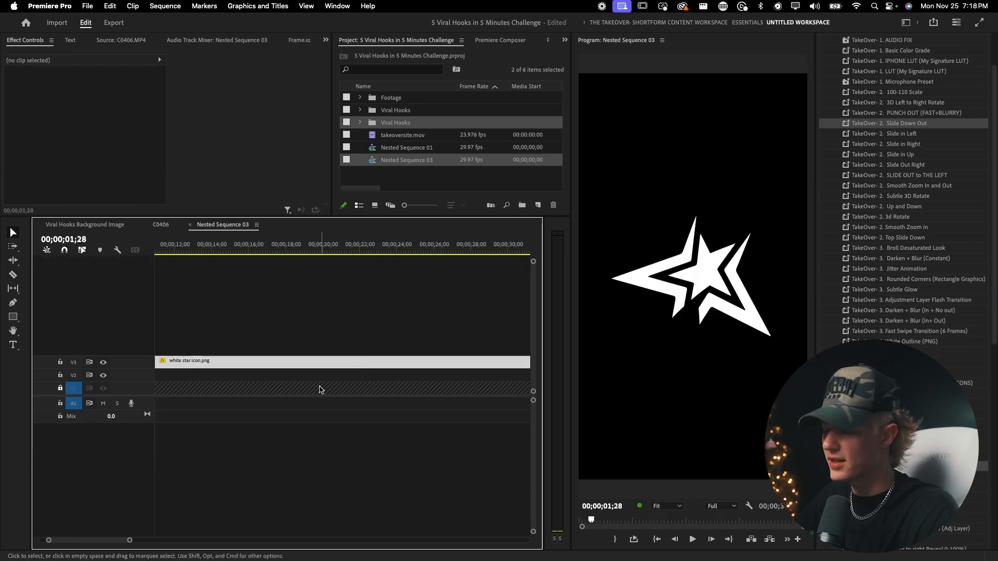
key("super+i")
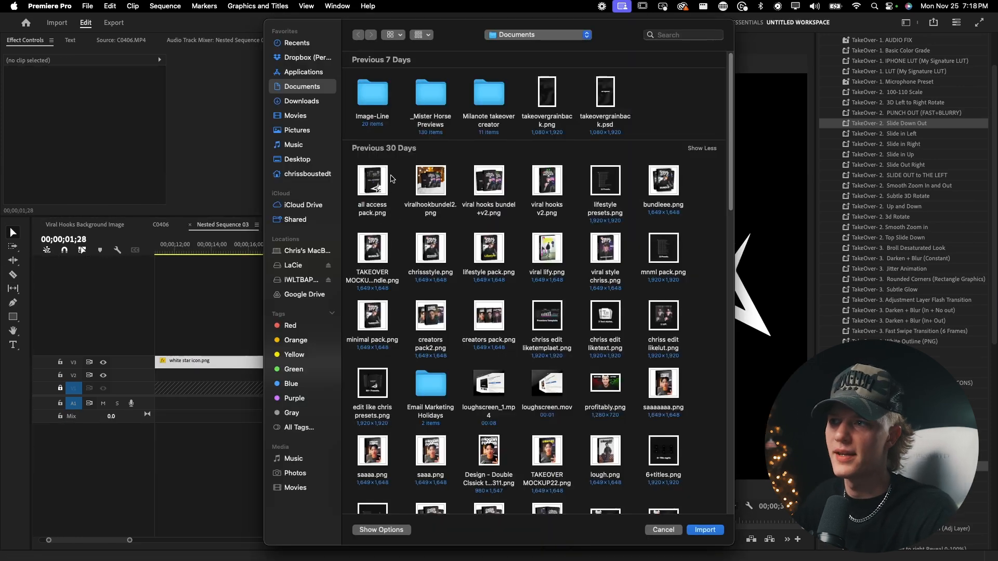
left_click(291, 103)
left_click(667, 35)
type("prem")
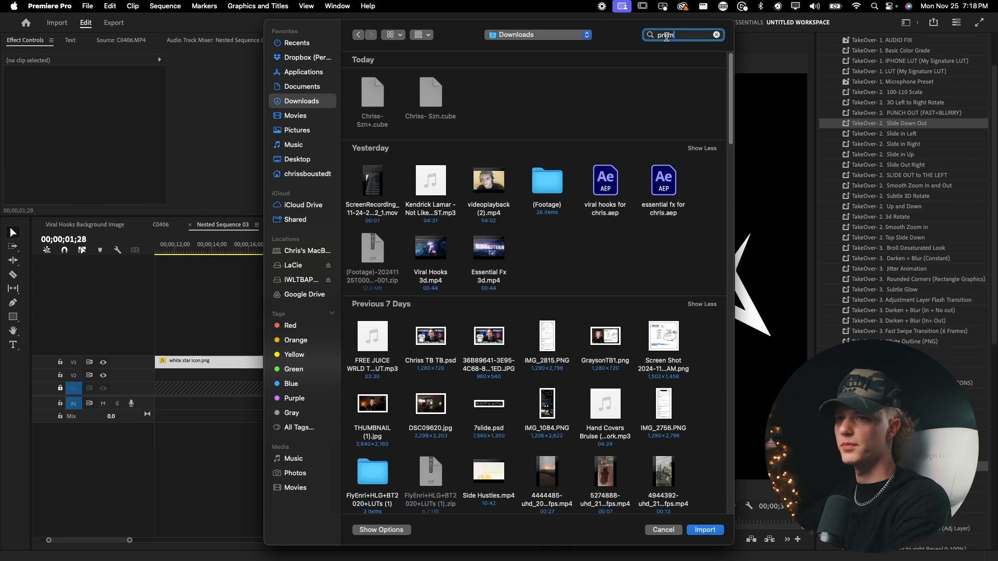
type("iere")
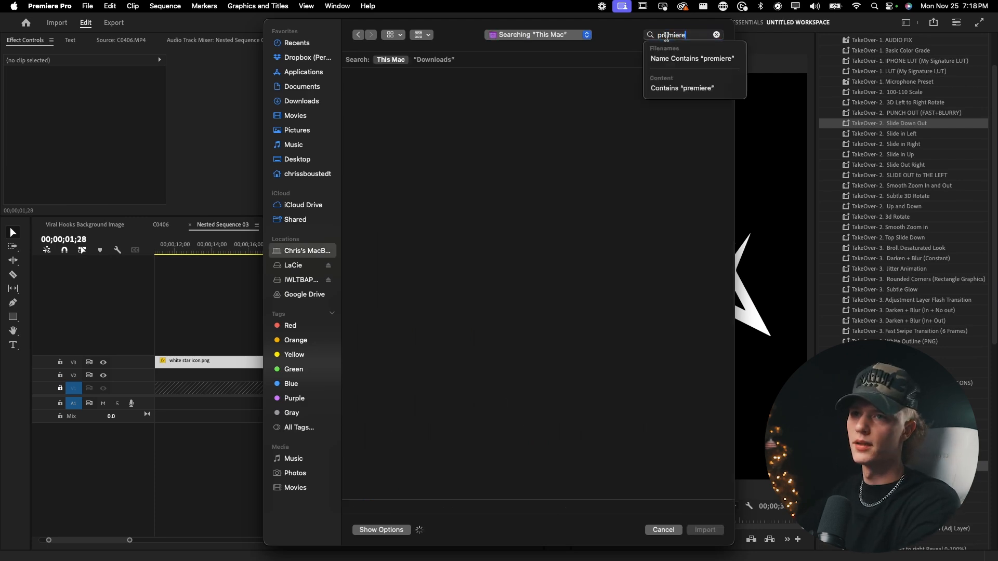
left_click(434, 59)
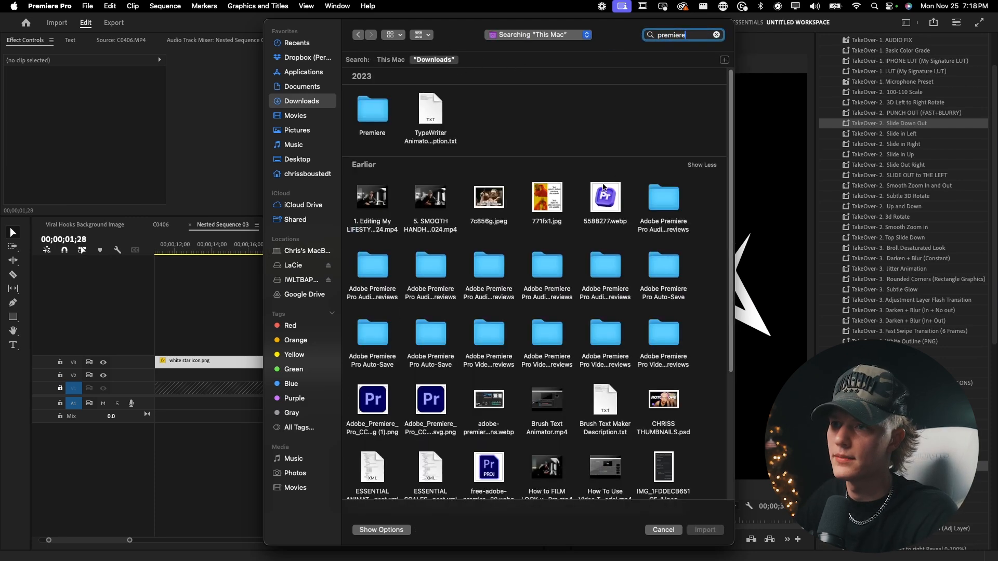
left_click(613, 202)
left_click(702, 530)
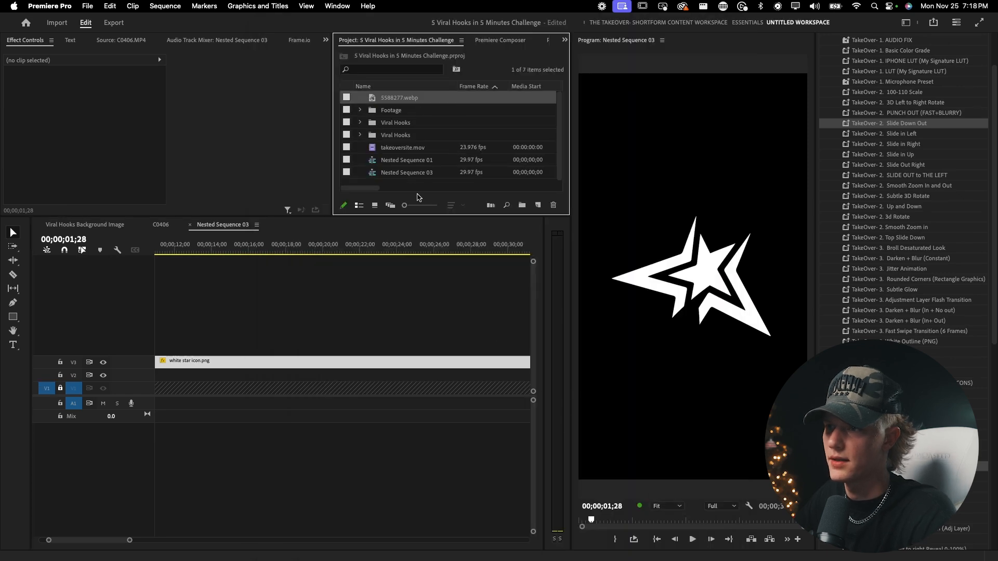
- Place 5588277.webp above the white star icon, disable the star clip, and rotate the logo to -6°
left_click_drag(390, 99, 171, 349)
key("backslash")
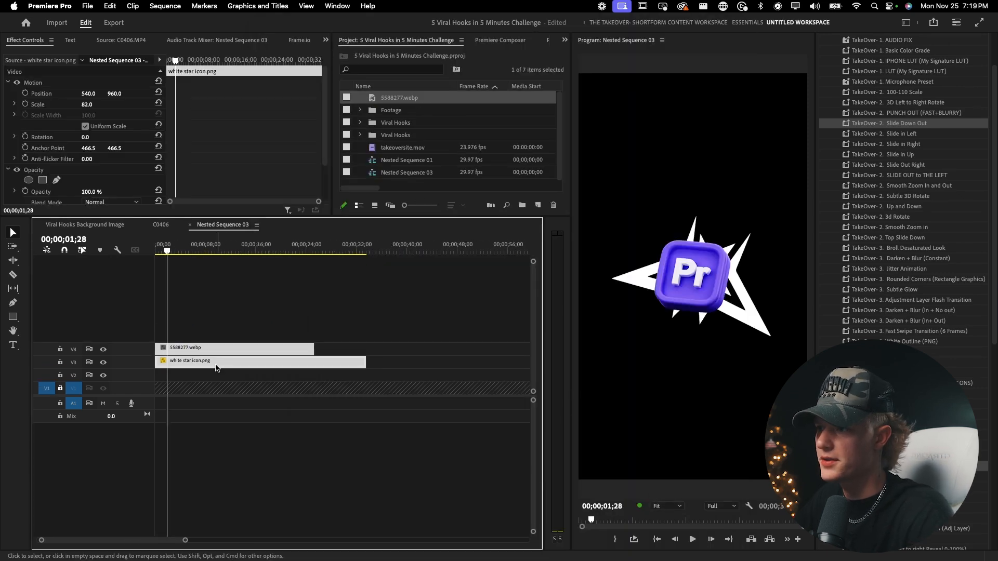
left_click(217, 367)
left_click(201, 353)
left_click_drag(88, 138, 79, 138)
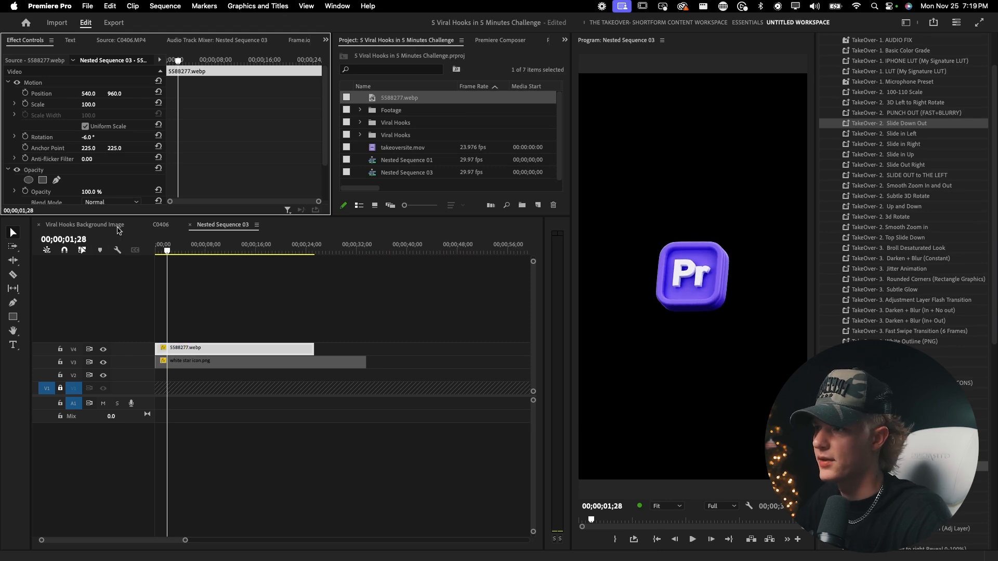
- Return to C0406, play the hook with the logo, and set the Replace With Image layer's vertical position to 1376
left_click(119, 230)
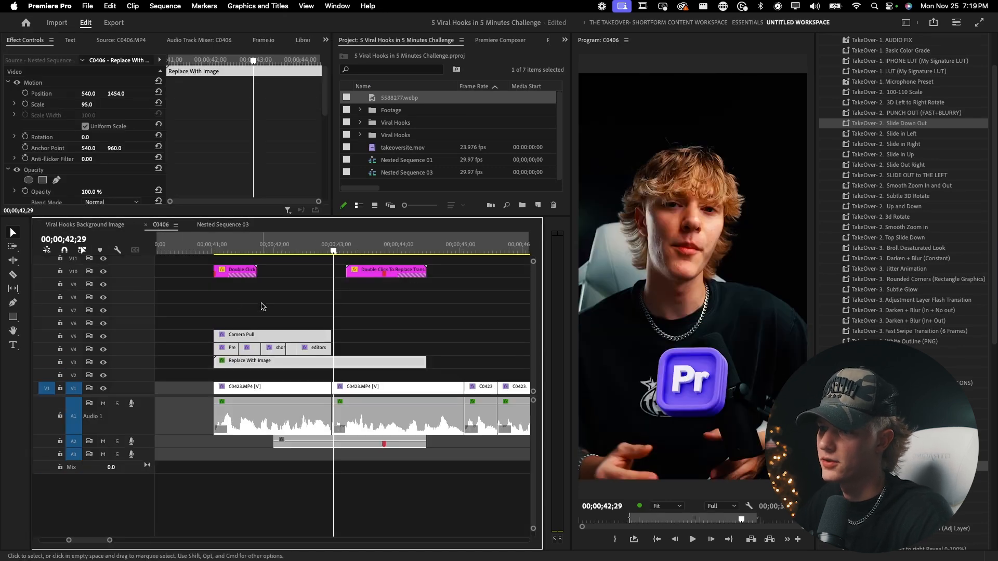
left_click(207, 250)
key("c")
key("space")
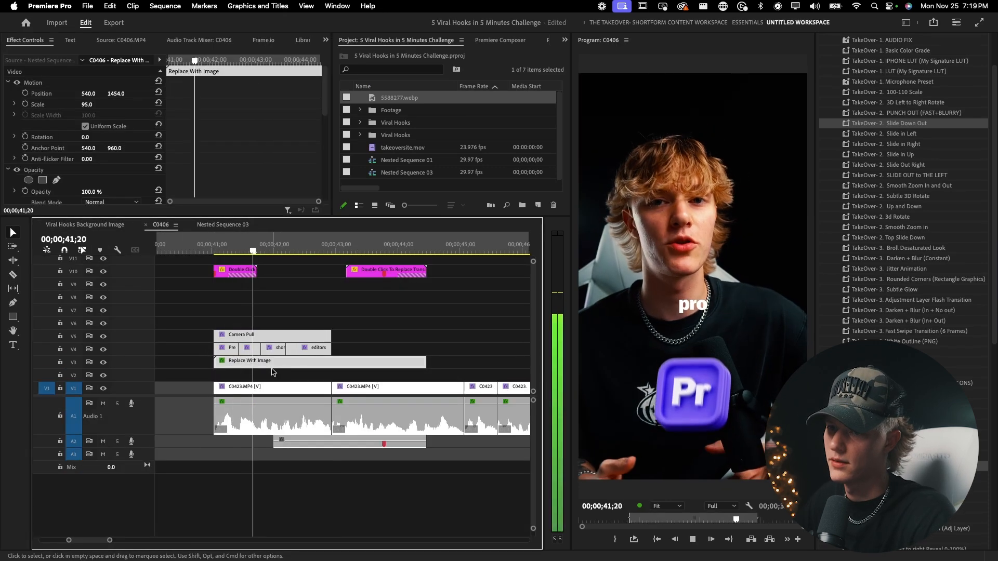
scroll(278, 372, "up", 1)
key("space")
key("v")
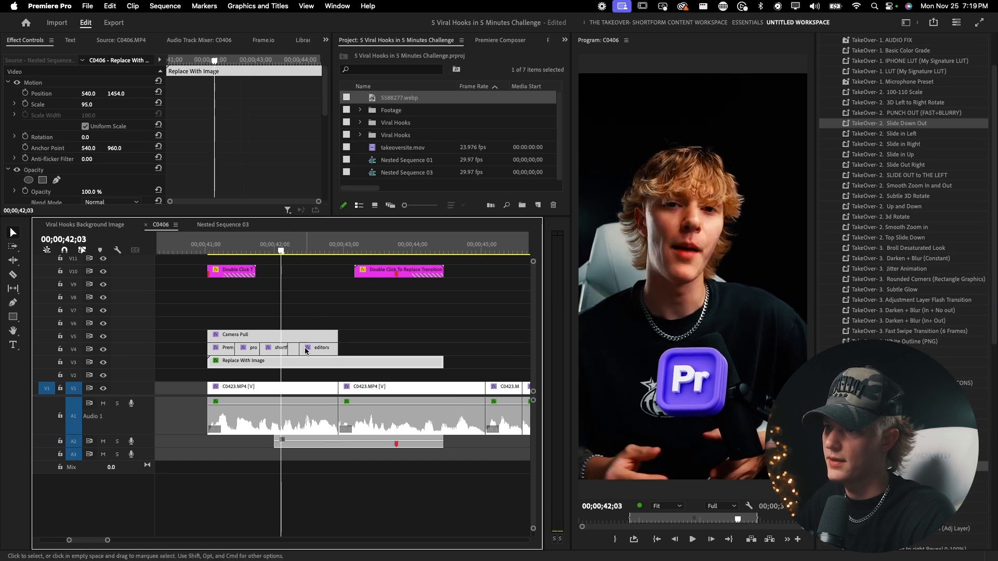
left_click_drag(111, 93, 122, 93)
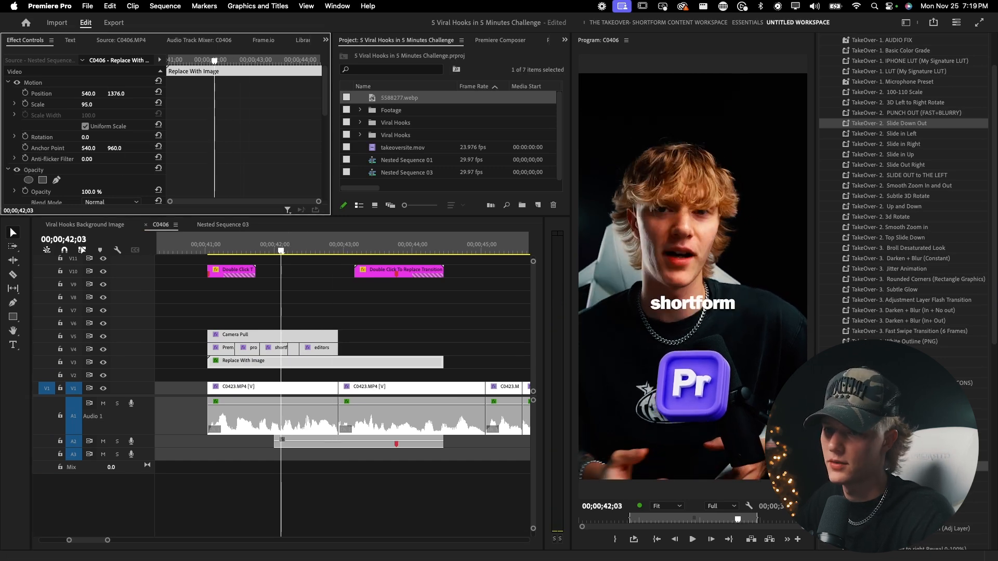
- Play the hook from its start and trim the Replace With Image layer to end shortly after the second clip begins
left_click(207, 250)
key("space")
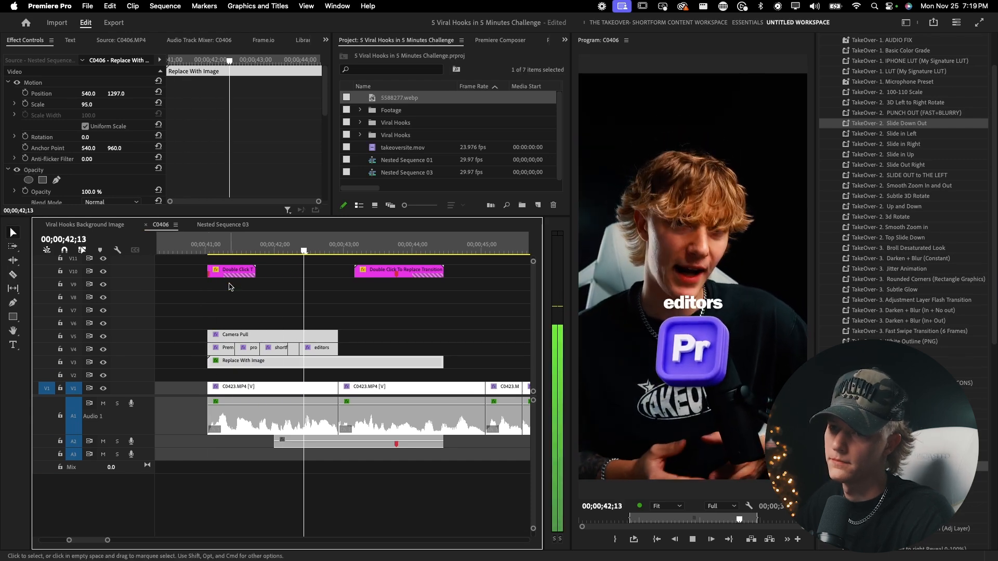
key("space")
left_click_drag(378, 362, 361, 362)
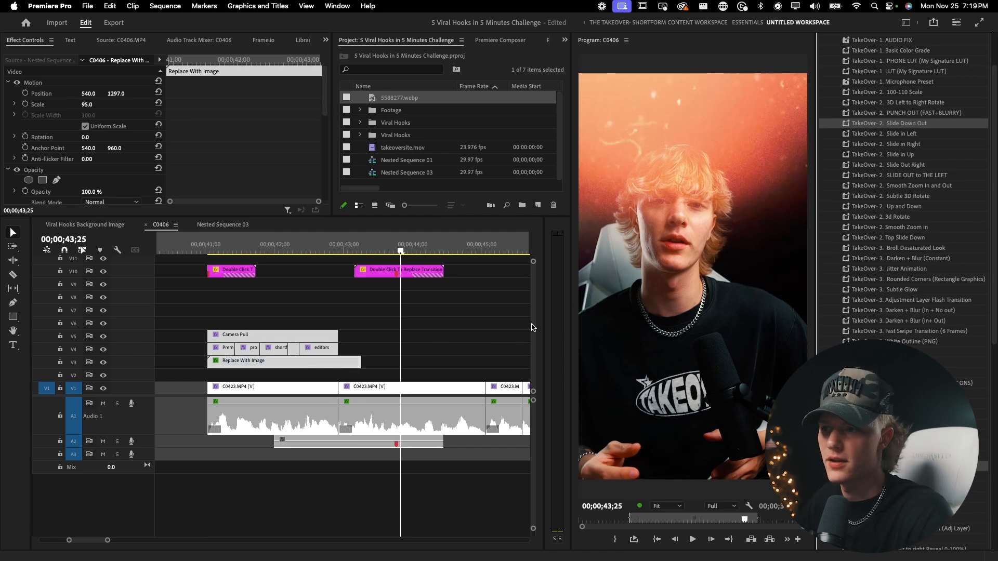
- Apply the TakeOver- 2. Slide Down Out preset to the Replace With Image layer and play back the logo's exit
left_click(916, 145)
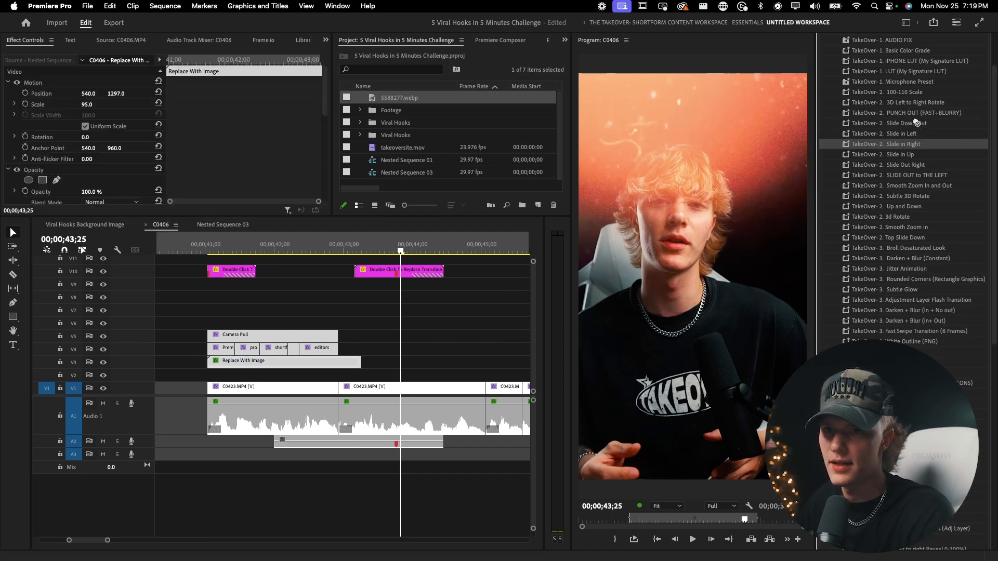
left_click(916, 124)
left_click_drag(370, 357, 339, 359)
left_click(258, 247)
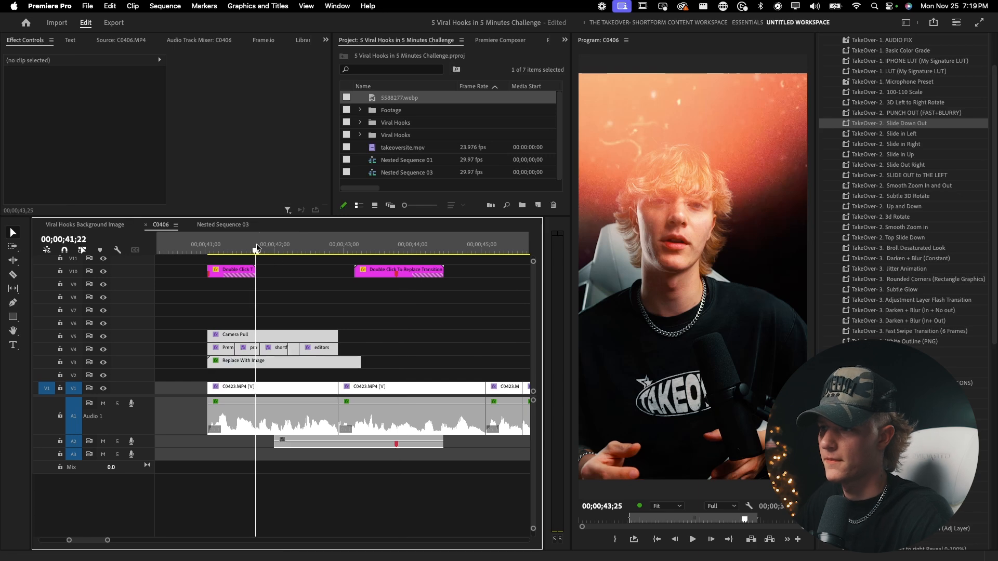
key("c")
key("space")
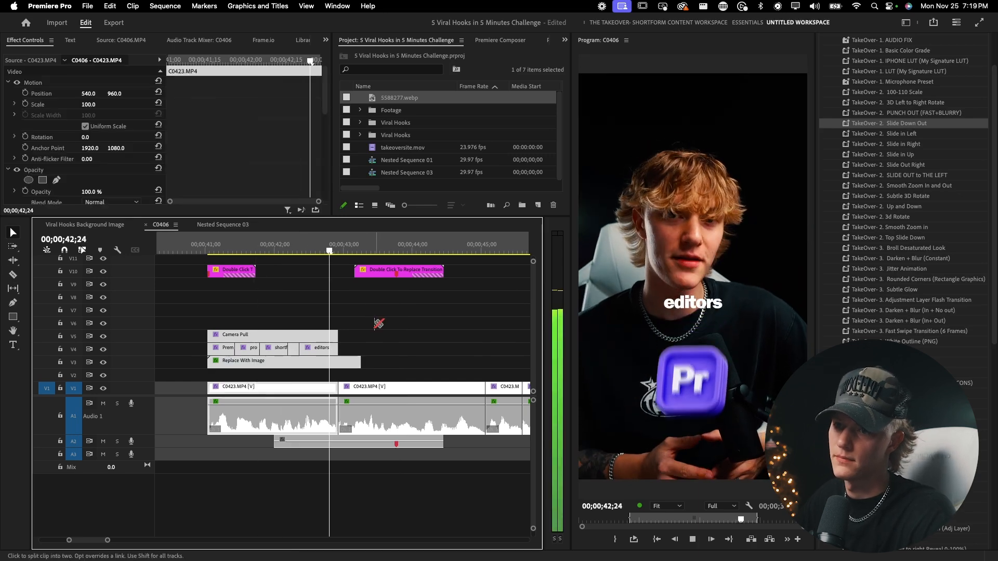
key("space")
key("v")
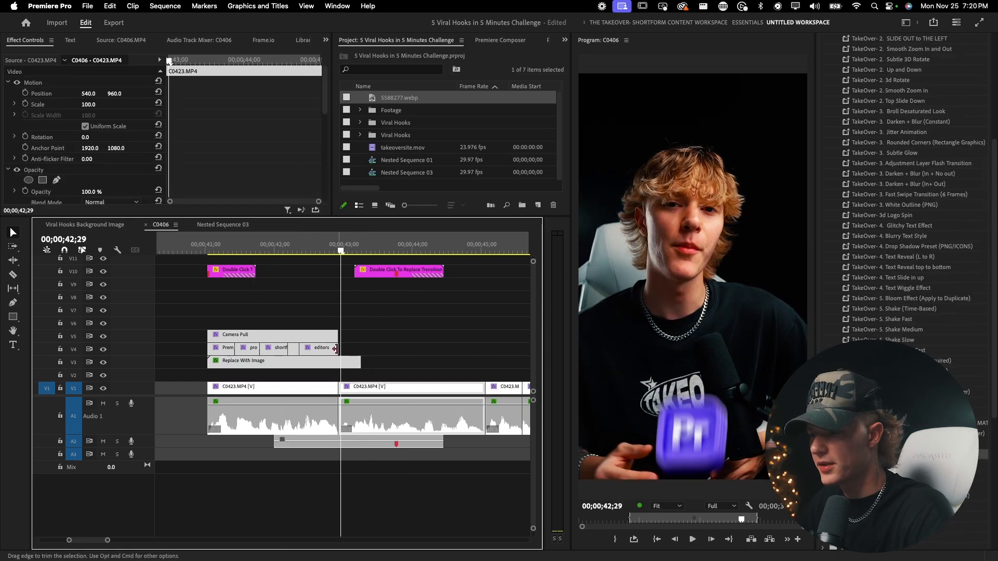
- Add a Cross Dissolve to the end of the "editors" caption and shorten it to 9 frames
left_click(324, 350)
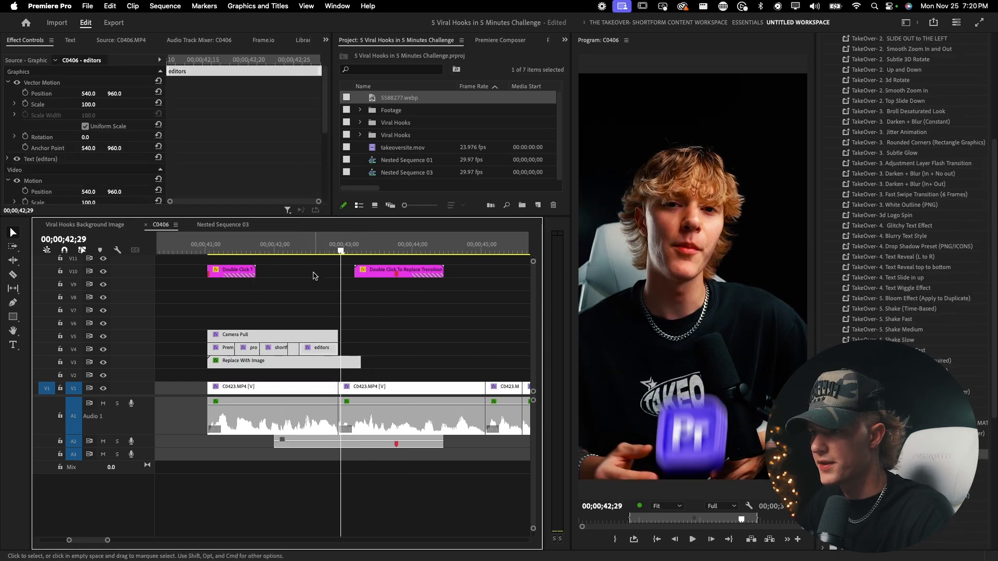
left_click(310, 244)
key("equal")
right_click(363, 350)
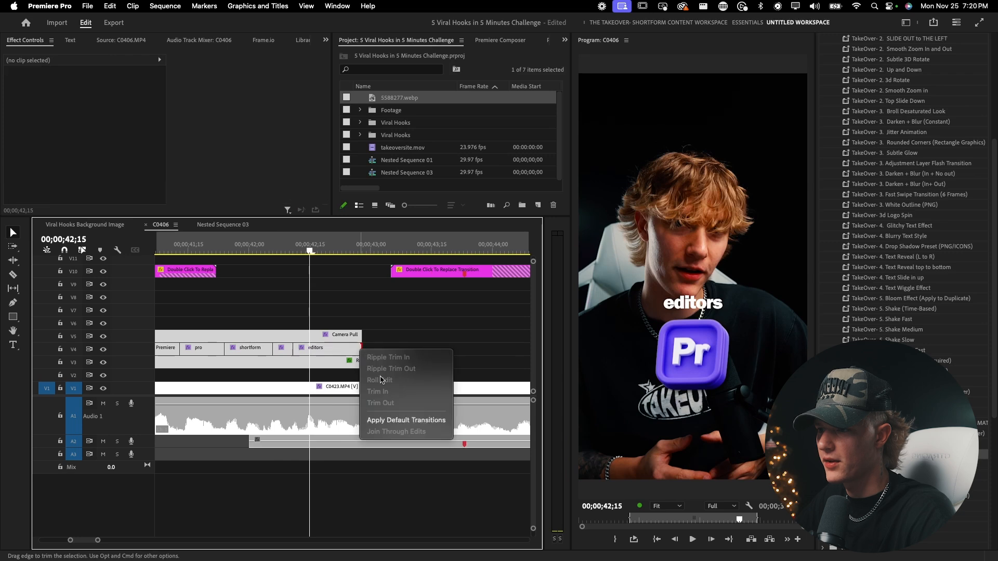
left_click(400, 420)
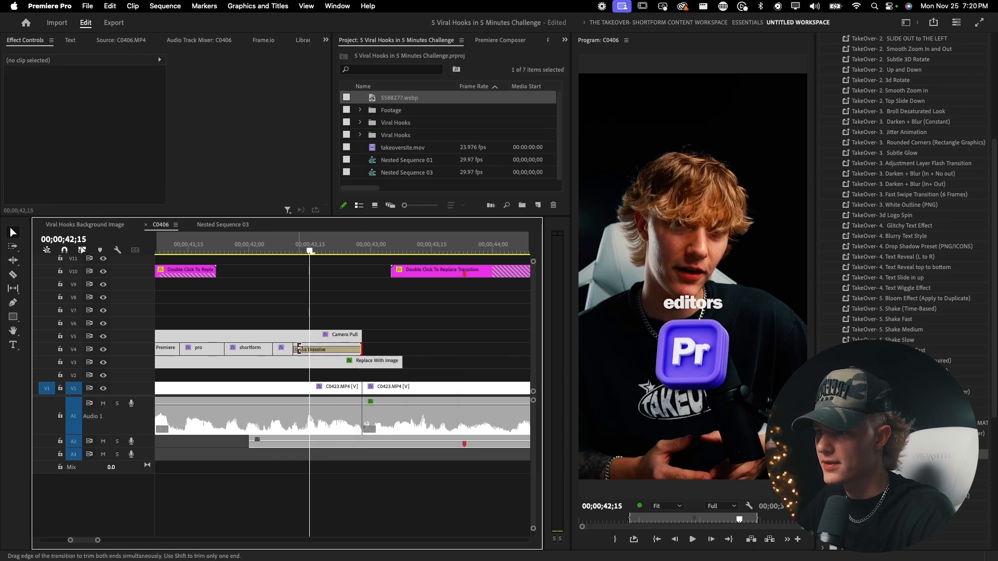
left_click_drag(299, 350, 332, 350)
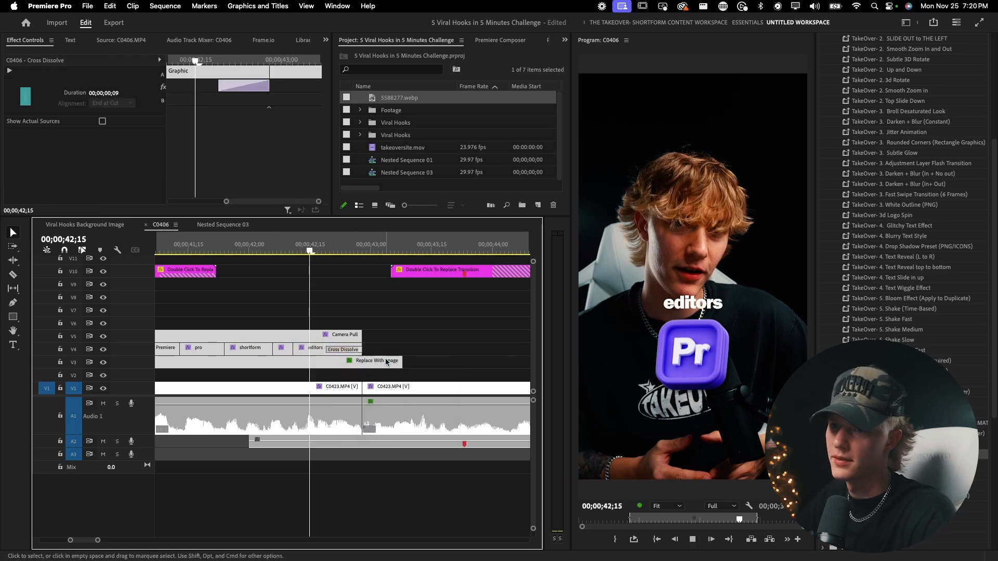
- Play the ending and shift the second transition and its sound effect earlier, onto the cut between the first two clips
scroll(392, 359, "down", 3)
key("space")
scroll(429, 354, "down", 3)
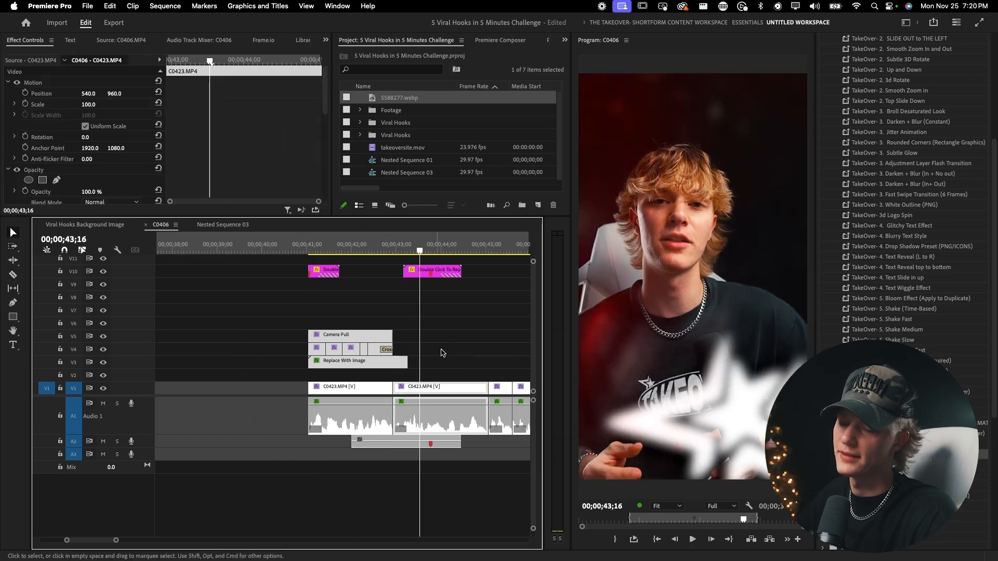
scroll(410, 342, "down", 2)
key("space")
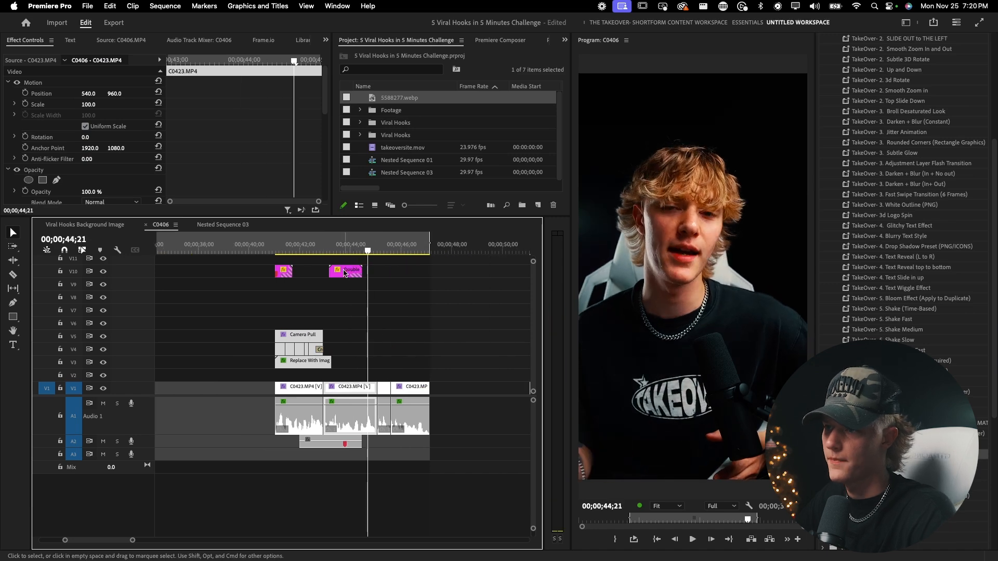
left_click_drag(345, 270, 323, 271)
left_click_drag(339, 443, 313, 444)
scroll(314, 445, "up", 1)
scroll(411, 318, "down", 4)
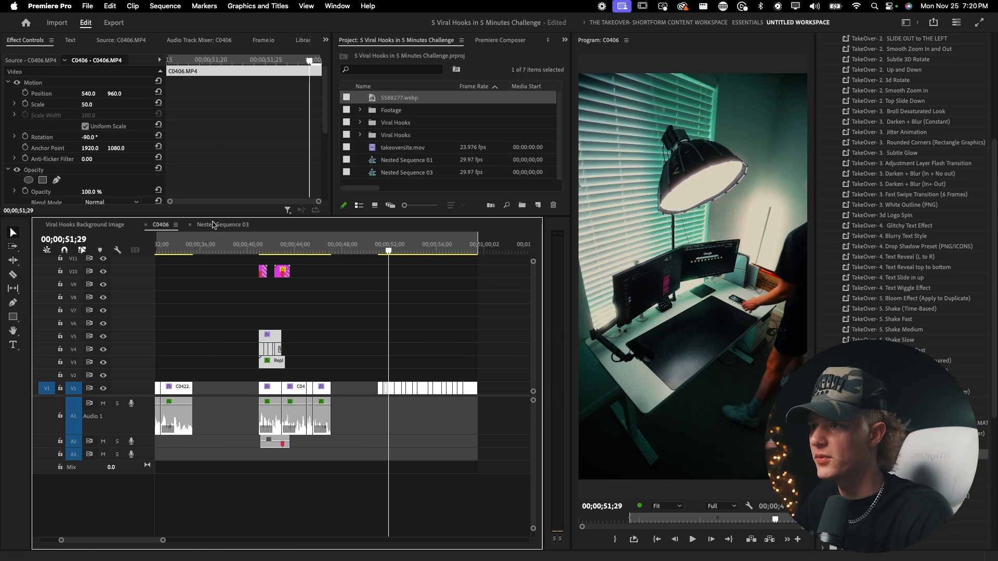
- Browse the hook templates in the Viral Hooks Background Image sequence and copy the layers of the "2024 Faceless" template
left_click(214, 225)
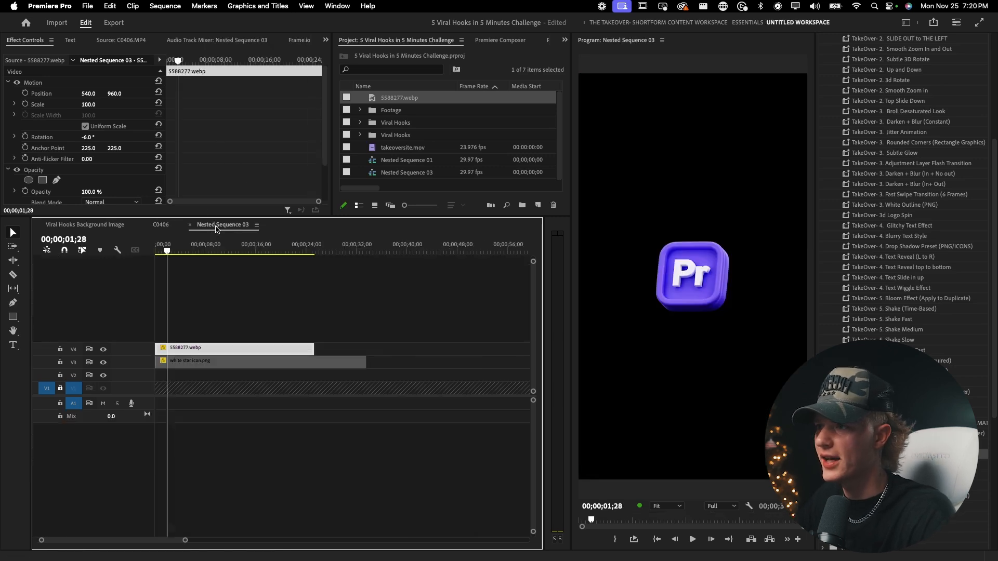
left_click(107, 226)
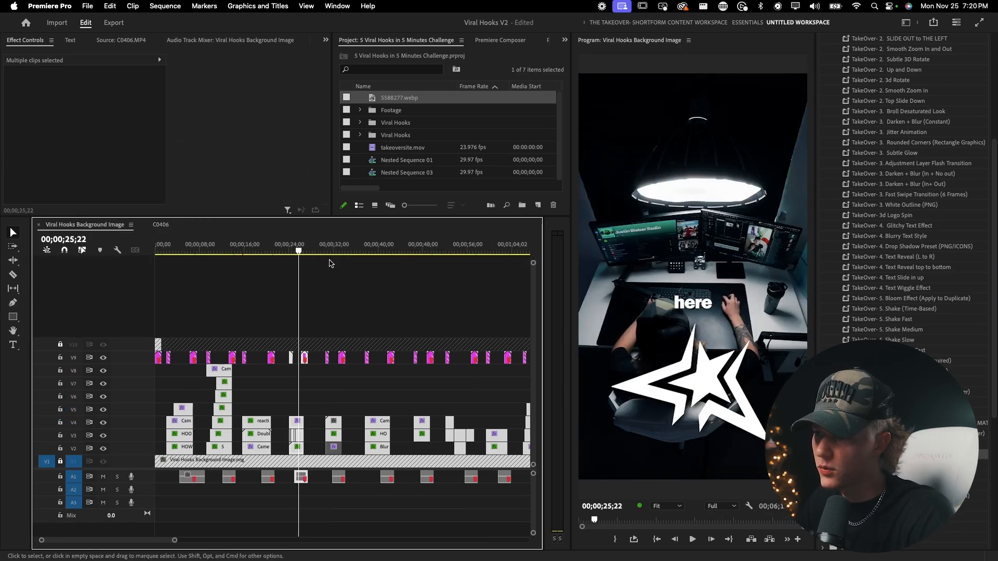
left_click(329, 248)
left_click(375, 252)
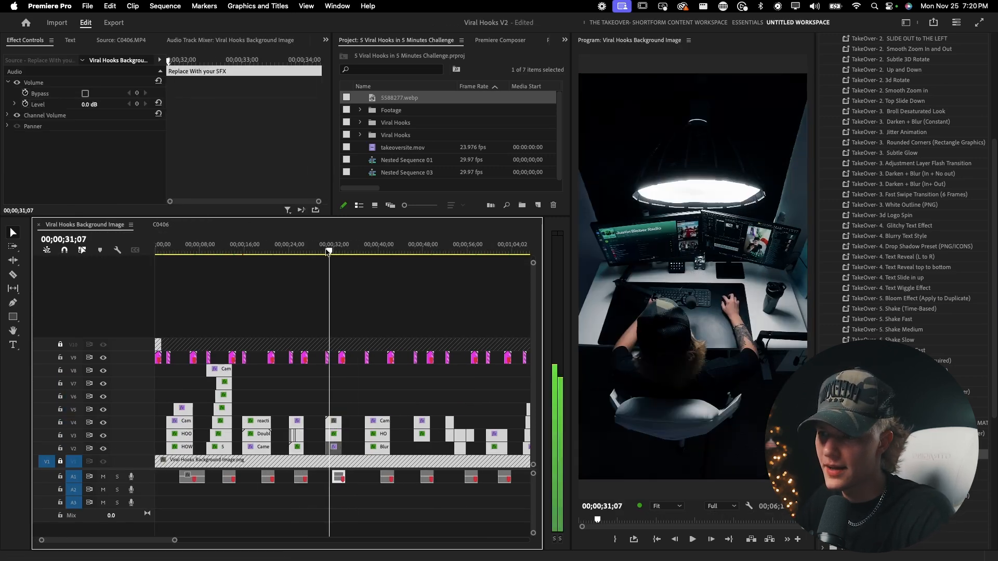
left_click_drag(375, 251, 450, 253)
scroll(361, 323, "right", 10)
scroll(265, 322, "left", 1)
scroll(264, 322, "left", 5)
scroll(349, 420, "up", 3)
left_click_drag(324, 343, 363, 453)
- Paste the template in C0406 at the start of the desk footage and extend its text and Camera Scale in layers to the footage's end
left_click(160, 224)
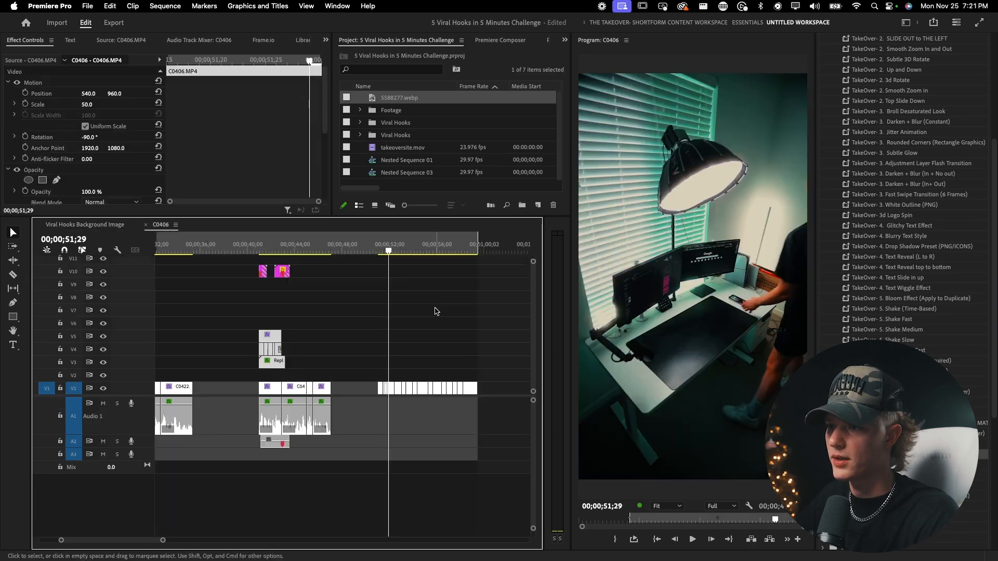
left_click(379, 250)
key("super+v")
scroll(406, 337, "up", 3)
left_click_drag(347, 276, 441, 372)
left_click_drag(446, 375, 441, 375)
mouse_move(364, 331)
left_mouse_down()
mouse_move(309, 379)
mouse_move(411, 375)
mouse_move(398, 376)
left_mouse_up()
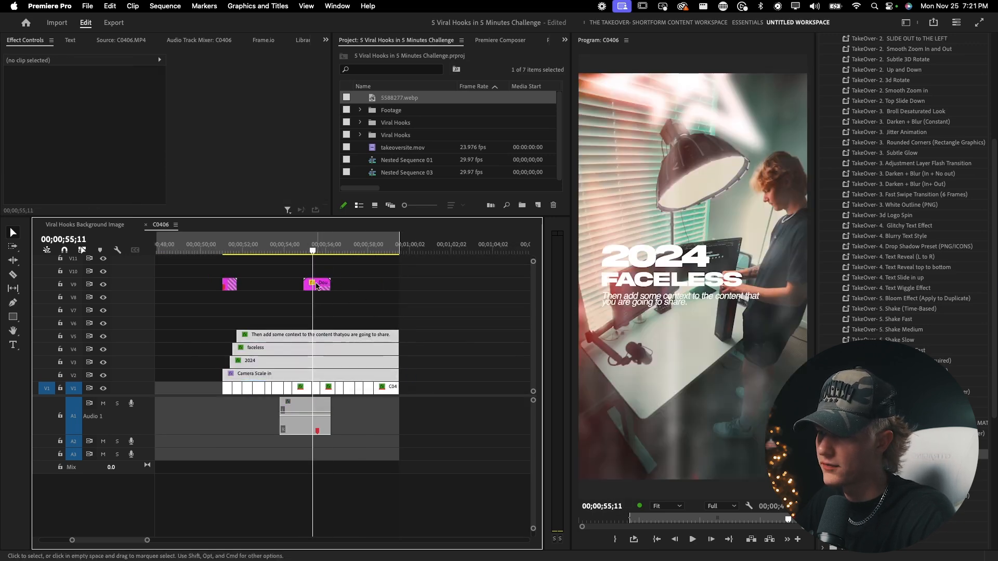
- Move the closing transition and its sound effect to the end of the desk footage and cut off the sound beyond it
left_click(318, 283)
left_click_drag(370, 417, 297, 424)
left_click_drag(299, 426, 397, 406)
scroll(409, 429, "up", 5)
key("c")
left_click(385, 404)
key("v")
left_click(395, 407)
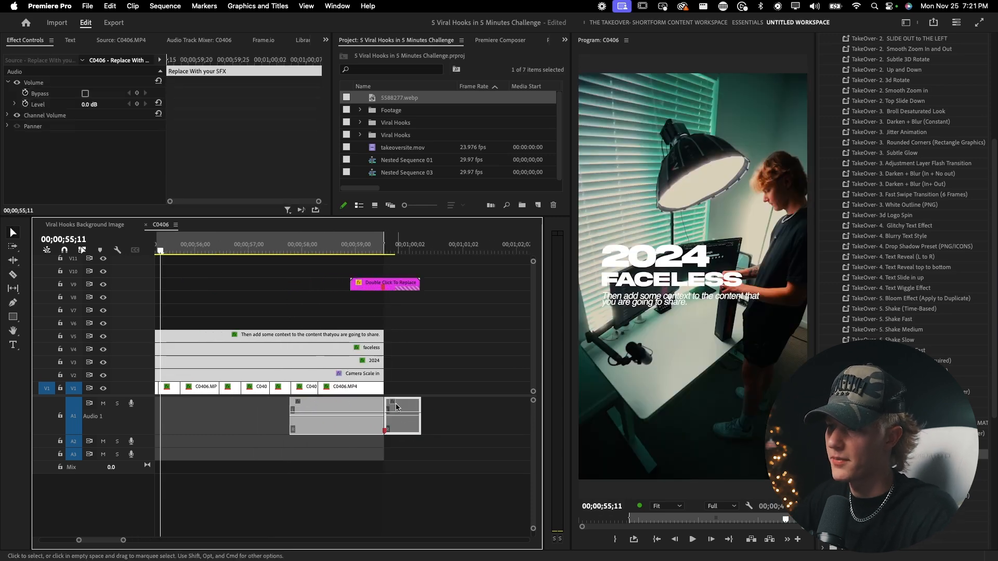
key("Delete")
- Split the closing transition at the end of the desk footage and delete the part beyond it
key("c")
left_click(384, 285)
key("v")
key("space")
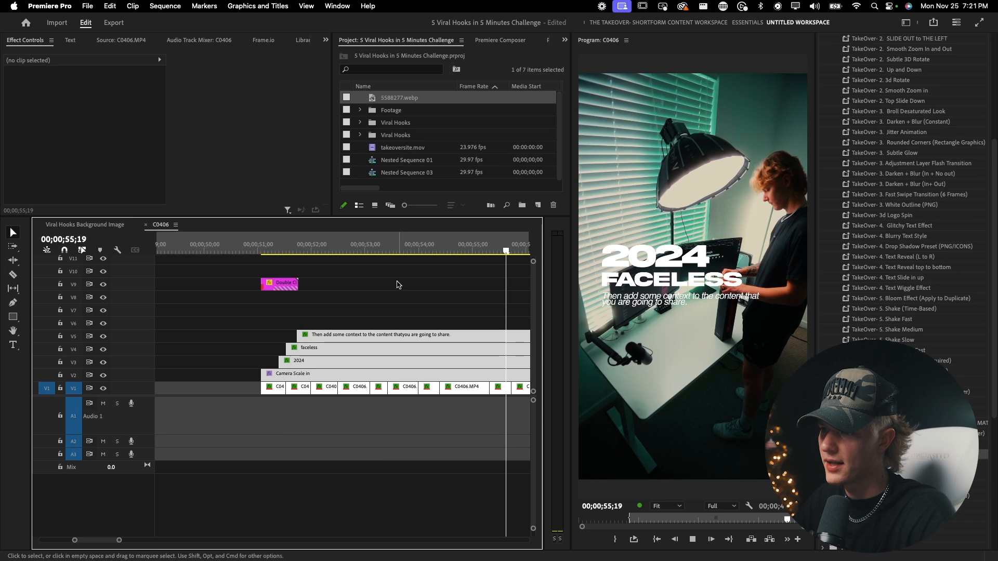
left_click(397, 285)
scroll(395, 287, "right", 6)
scroll(373, 300, "down", 2)
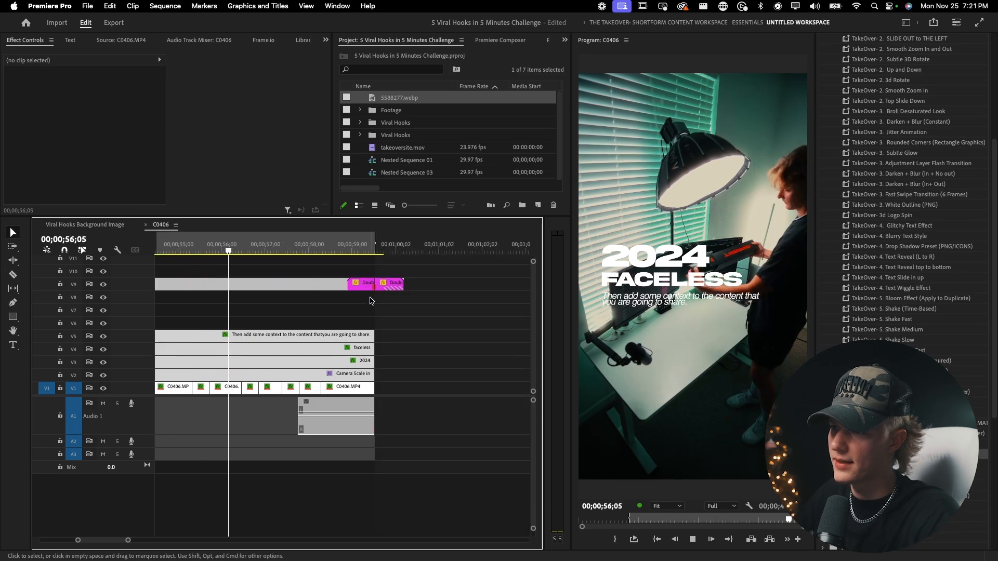
key("space")
left_click(391, 286)
key("Delete")
- Play the desk hook from its start and examine the scale keyframes on the Camera Scale in layer
scroll(429, 352, "down", 4)
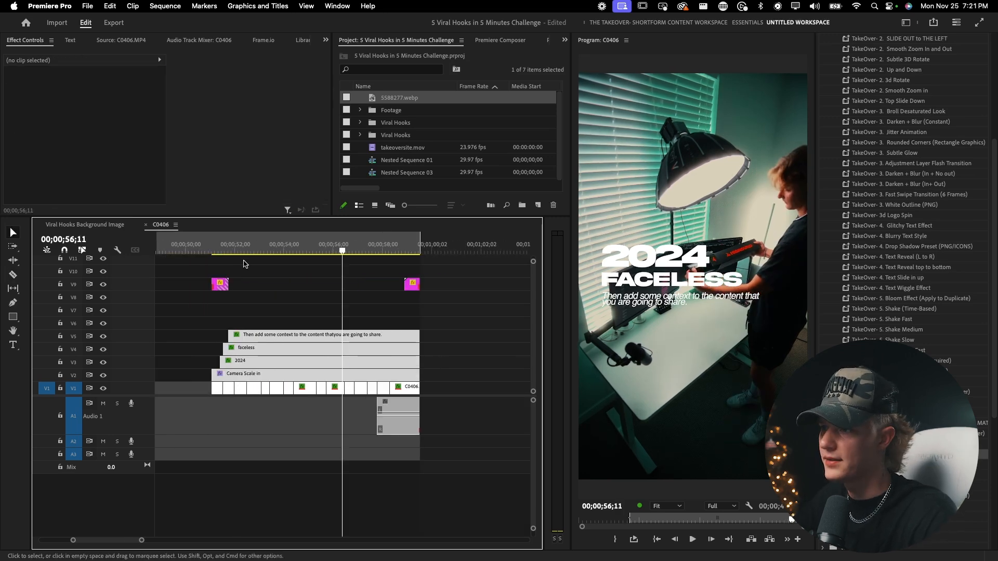
left_click(211, 251)
key("space")
scroll(234, 348, "up", 2)
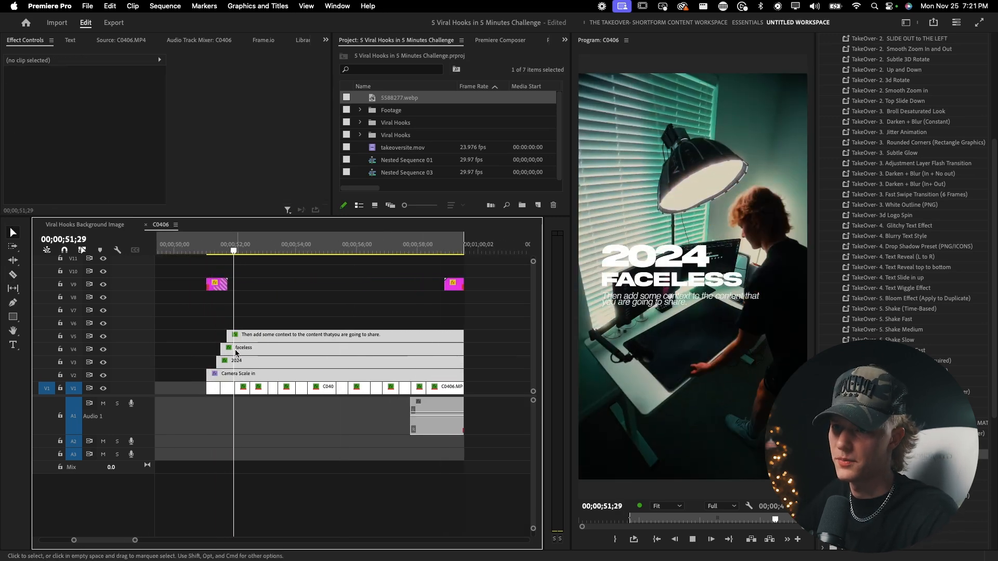
scroll(234, 349, "down", 2)
left_click(234, 373)
key("space")
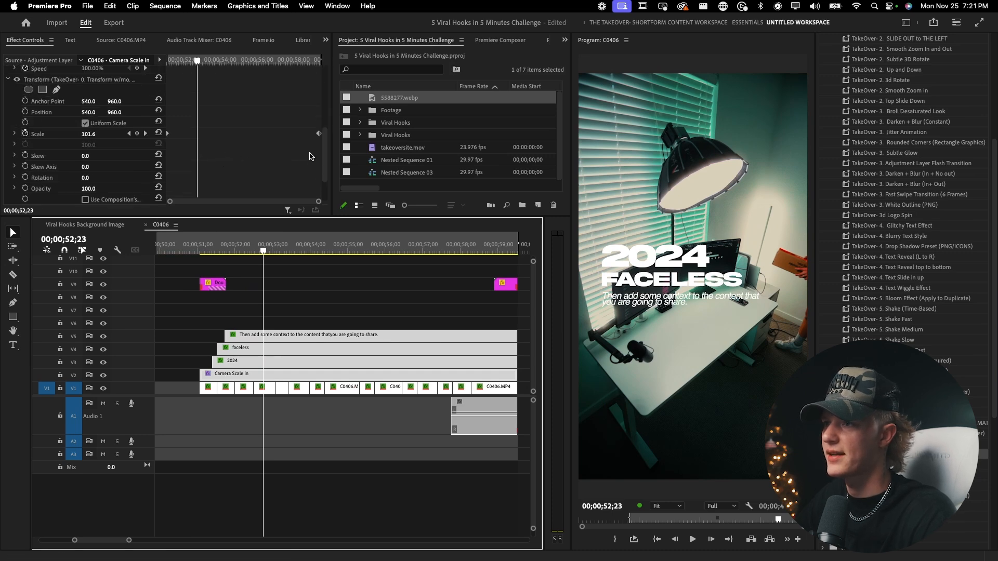
left_click(354, 308)
key("c")
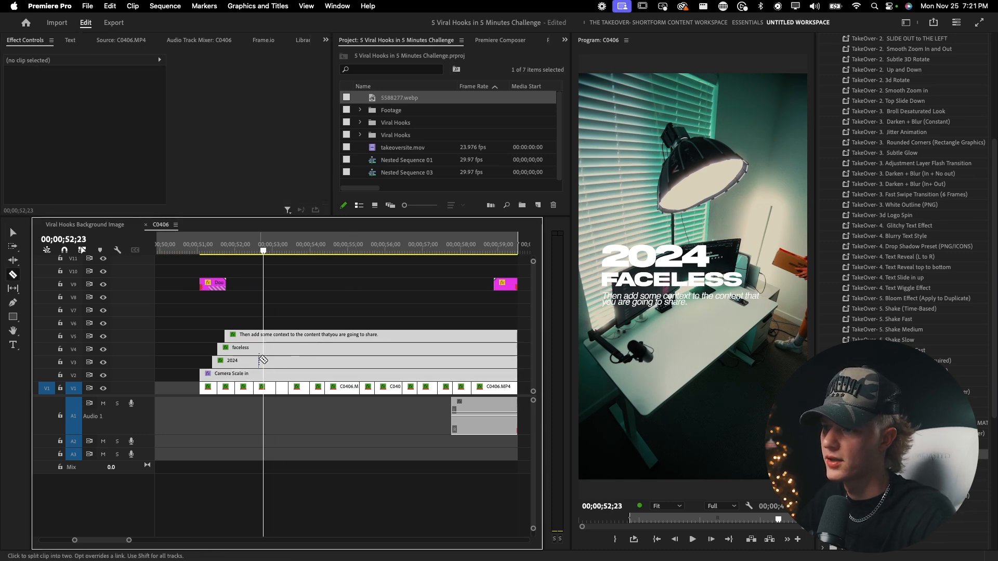
key("v")
left_click(203, 243)
key("c")
key("space")
key("v")
key("space")
- Change the "faceless" title text to "Desk upgrade"
left_click(270, 350)
key("t")
left_click(642, 283)
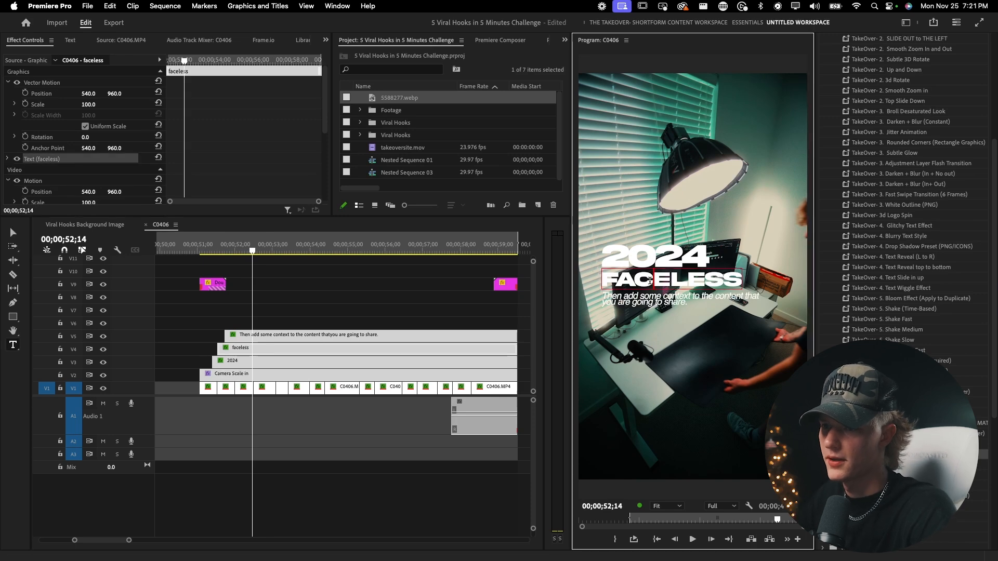
key("ctrl+a")
type("desk upgrade")
- Reduce the font size of the "Desk upgrade" title until it fits inside the frame and move it slightly up
scroll(996, 111, "up", 10)
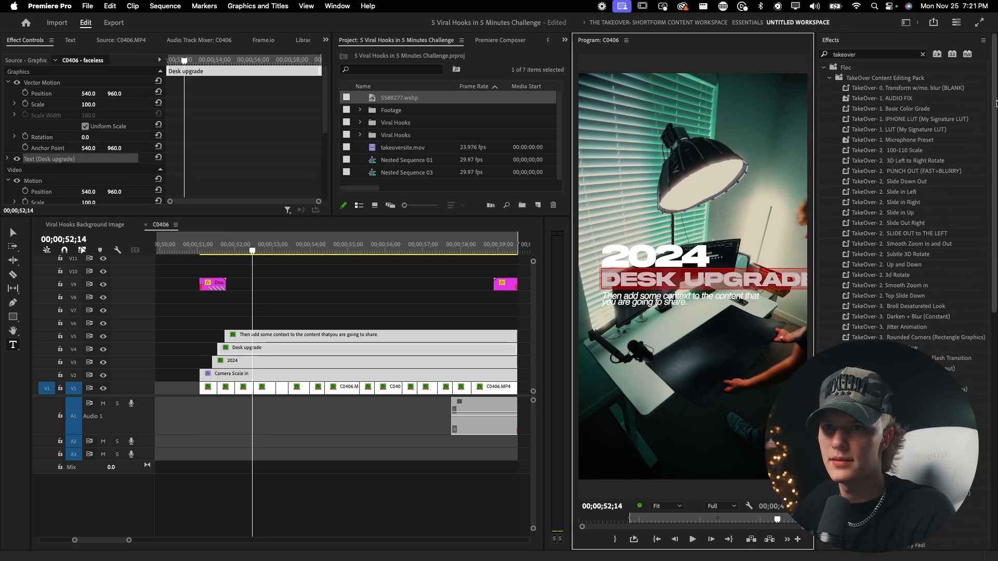
left_click(837, 41)
left_click(863, 73)
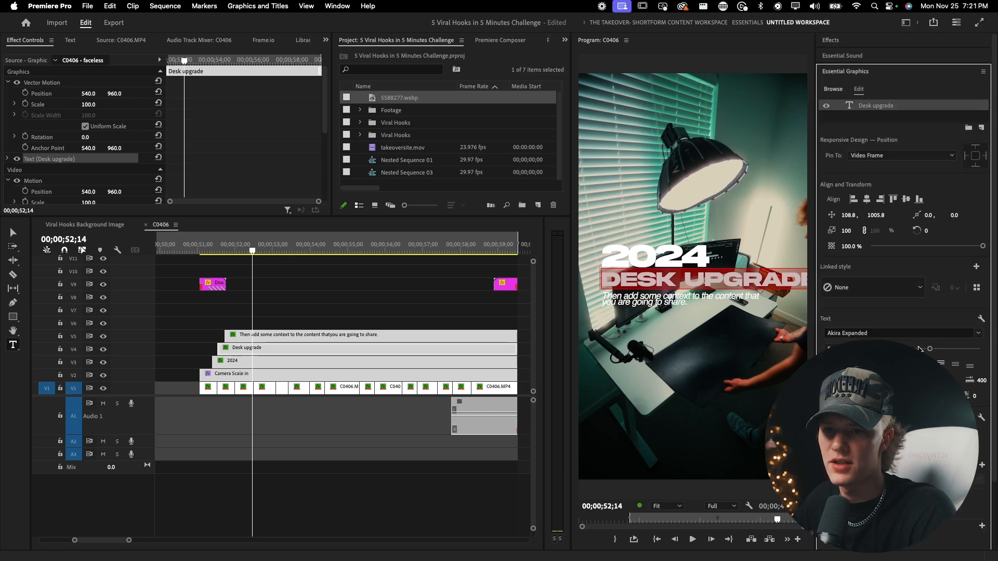
left_click(925, 350)
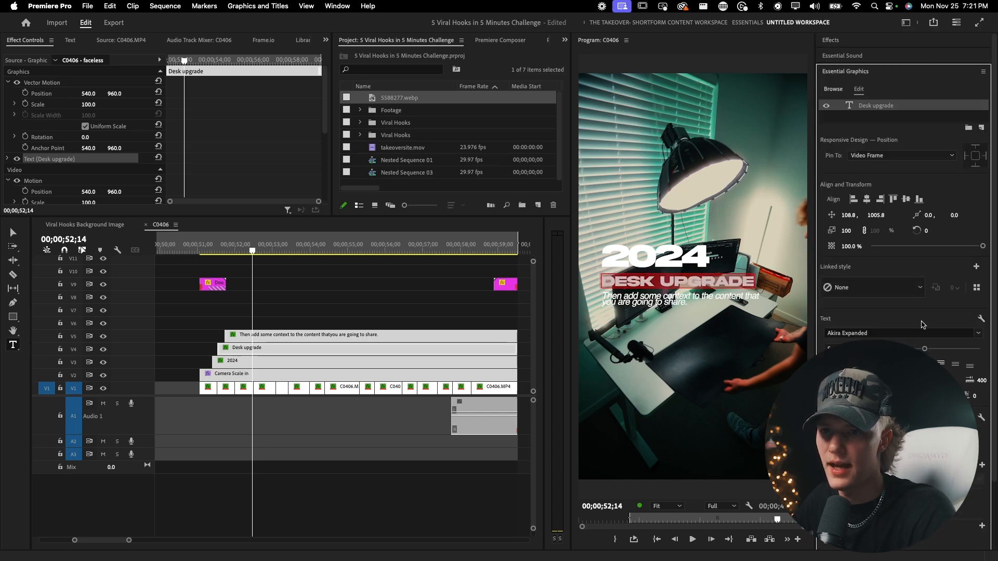
left_click_drag(875, 218, 865, 219)
- Set the context caption's vertical position to 938 and change its text to "i went with the higround mousepad, to give me some new vibes, for the room"
left_click(289, 344)
left_click(289, 336)
left_click_drag(876, 162, 865, 162)
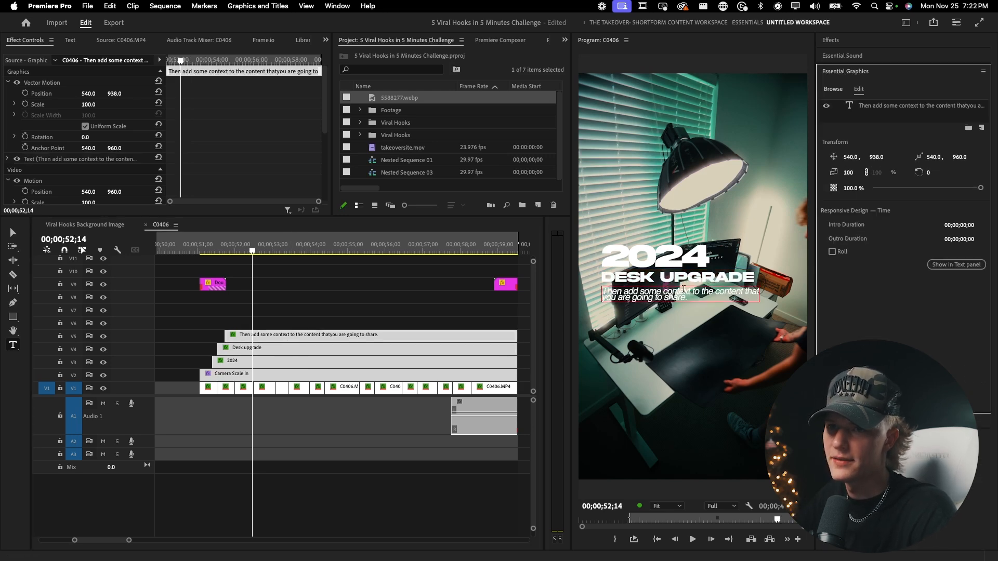
double_click(878, 108)
type("i went with the")
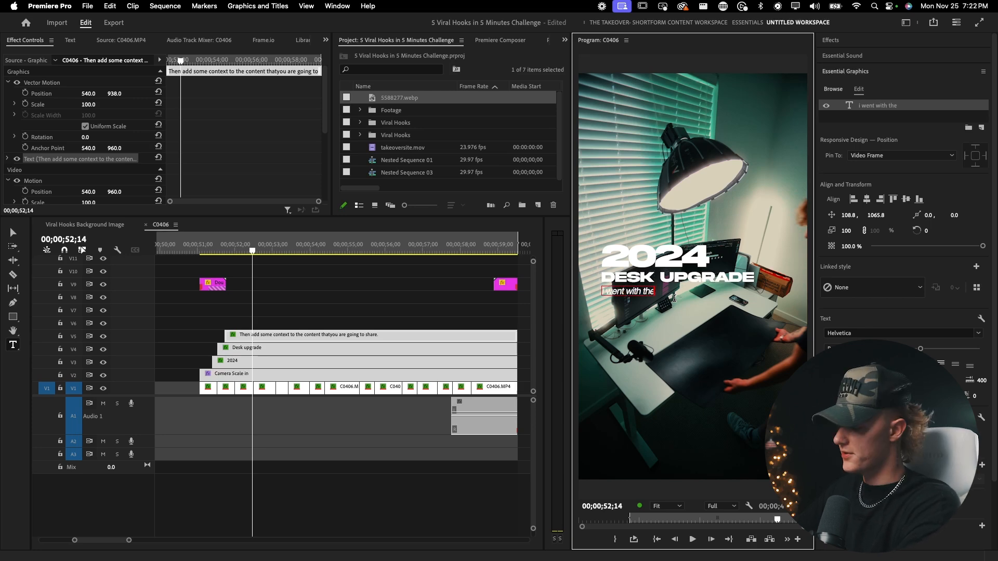
type("higr")
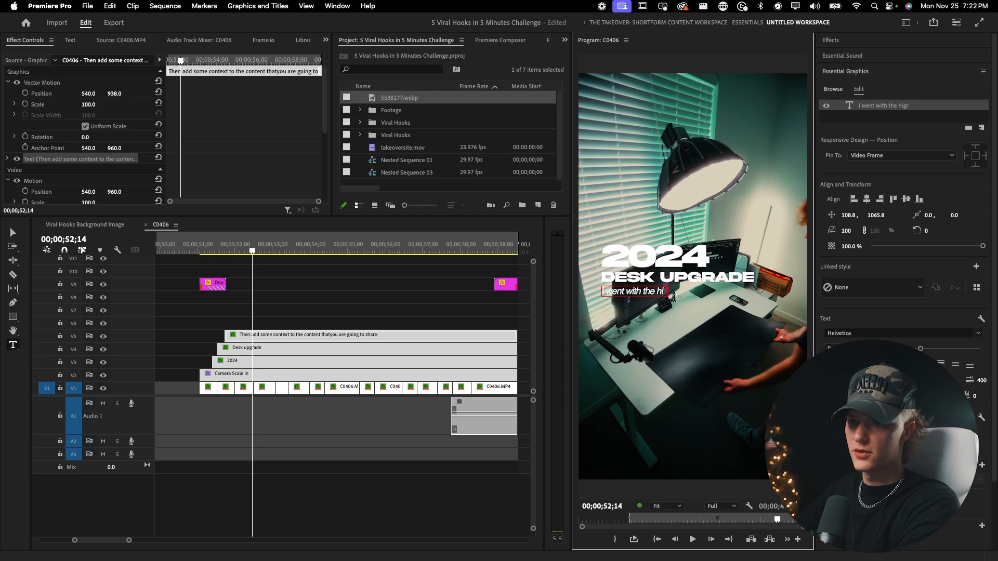
type("ob")
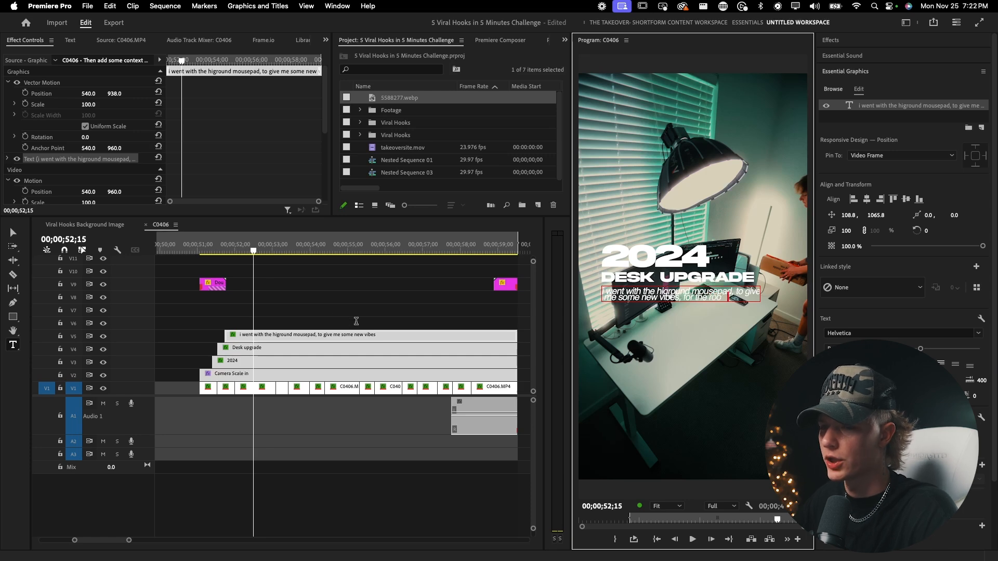
type("m")
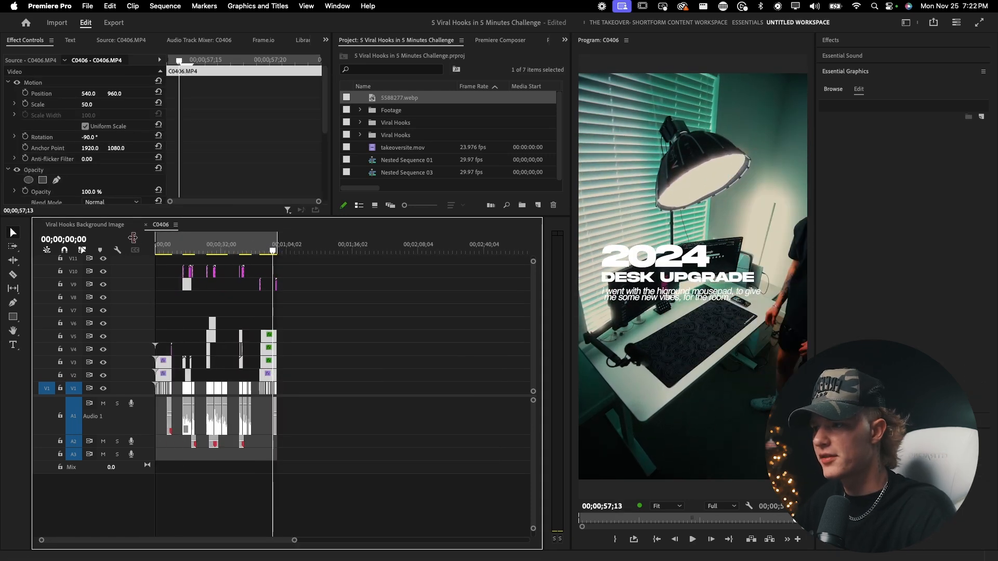
scroll(227, 298, "up", 2)
scroll(245, 315, "up", 5)
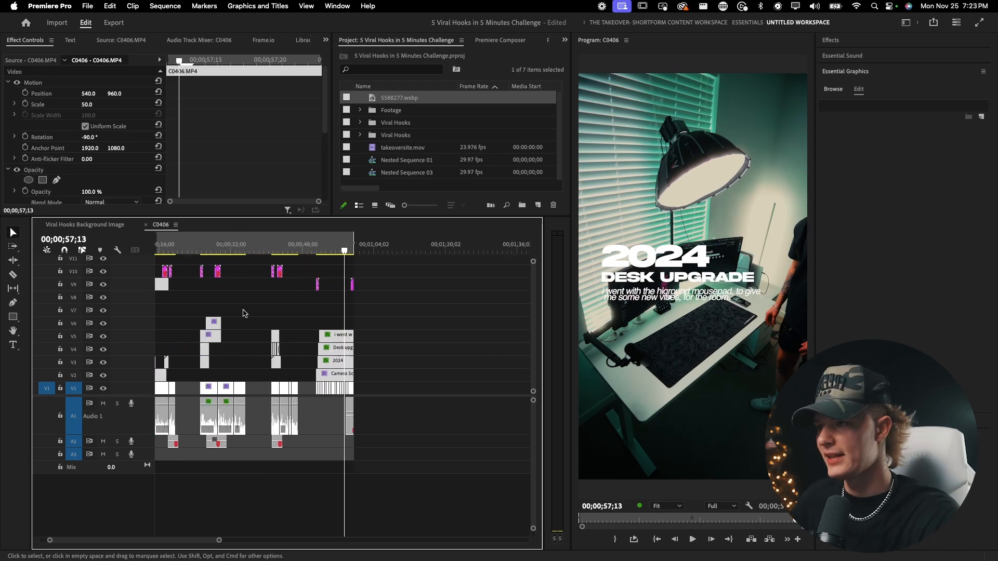
scroll(245, 313, "left", 3)
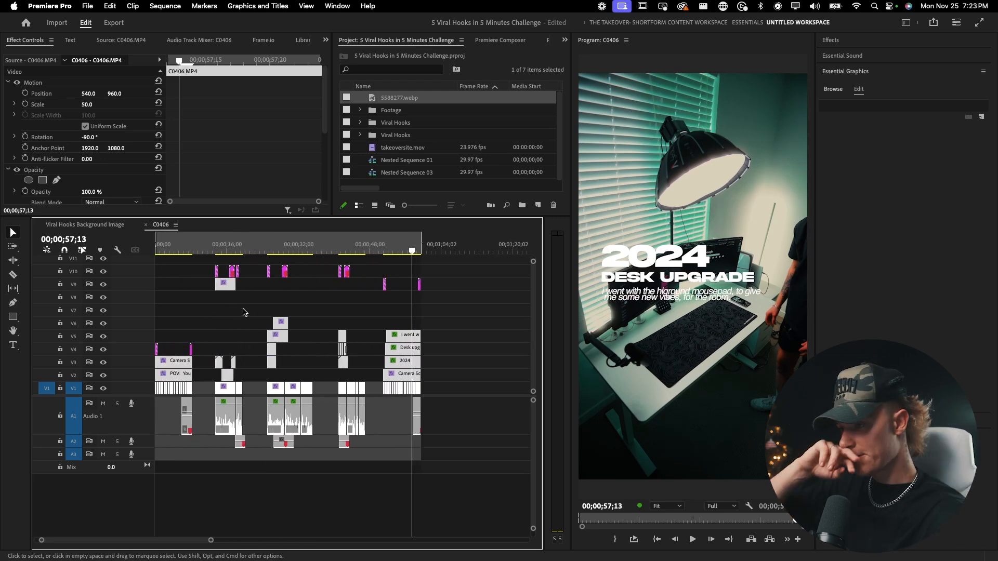